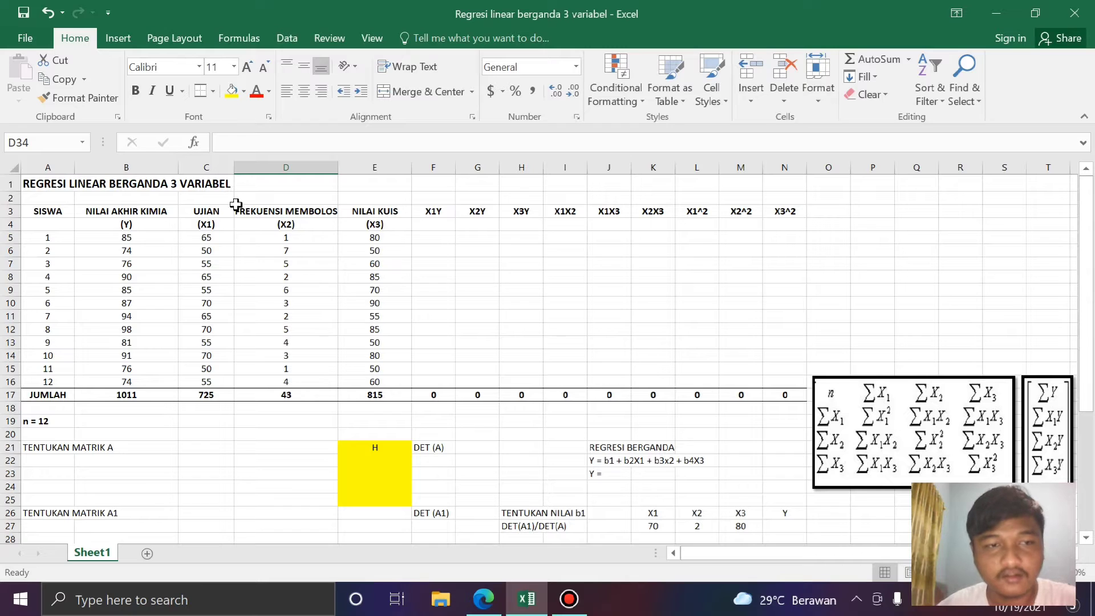
Examine the student data table, the column totals for Y, X1 and X2 in row 17, and the two matrix reference pictures
drag(63, 214, 779, 383)
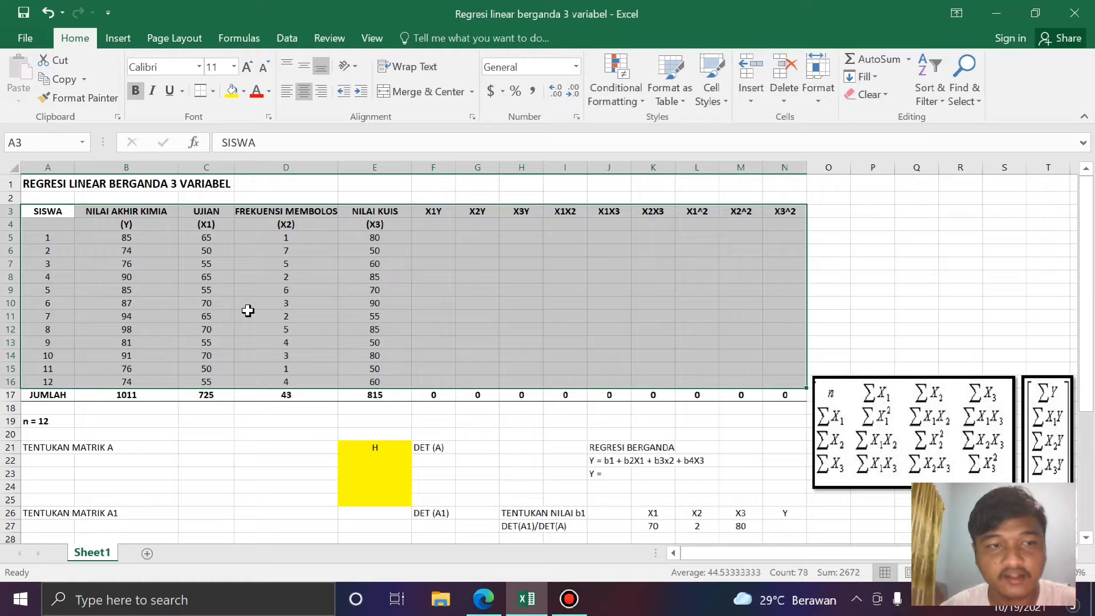
click(207, 280)
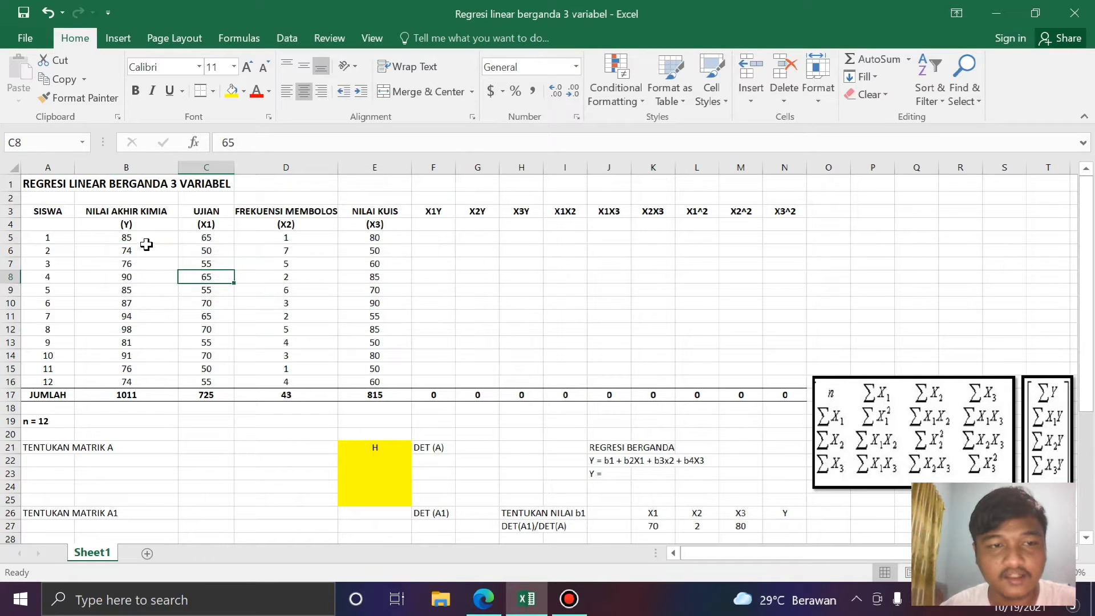
click(144, 242)
drag(144, 241, 148, 379)
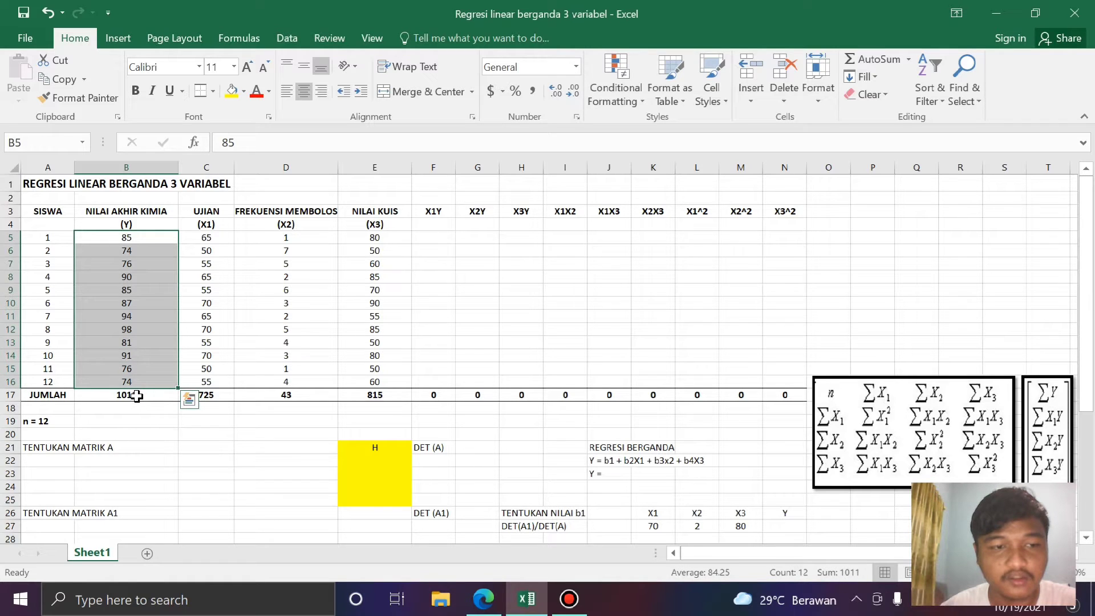
click(137, 395)
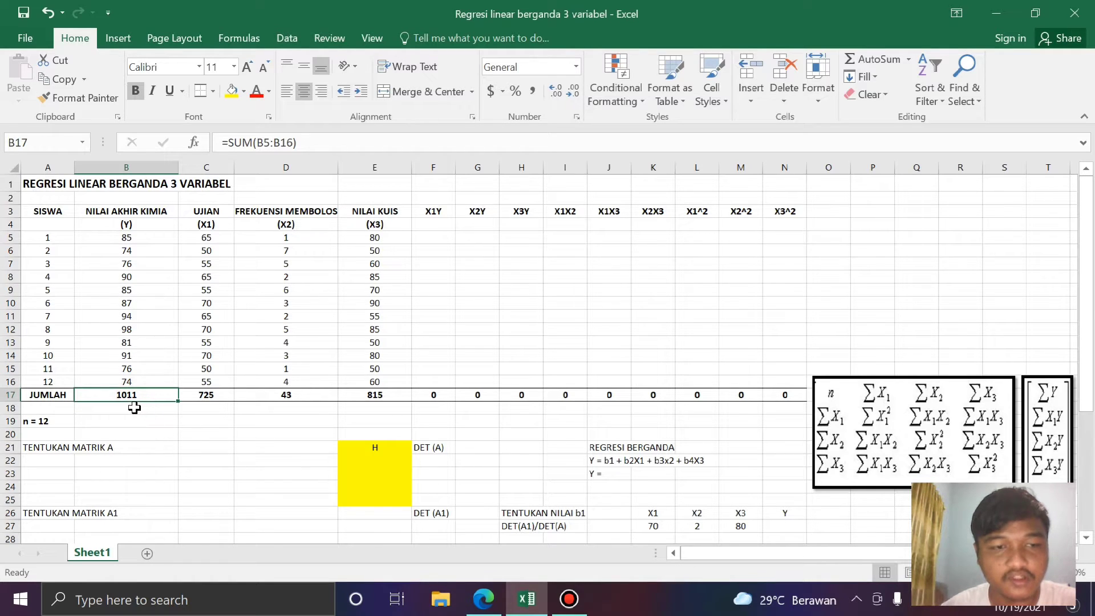
drag(216, 237, 212, 382)
click(213, 399)
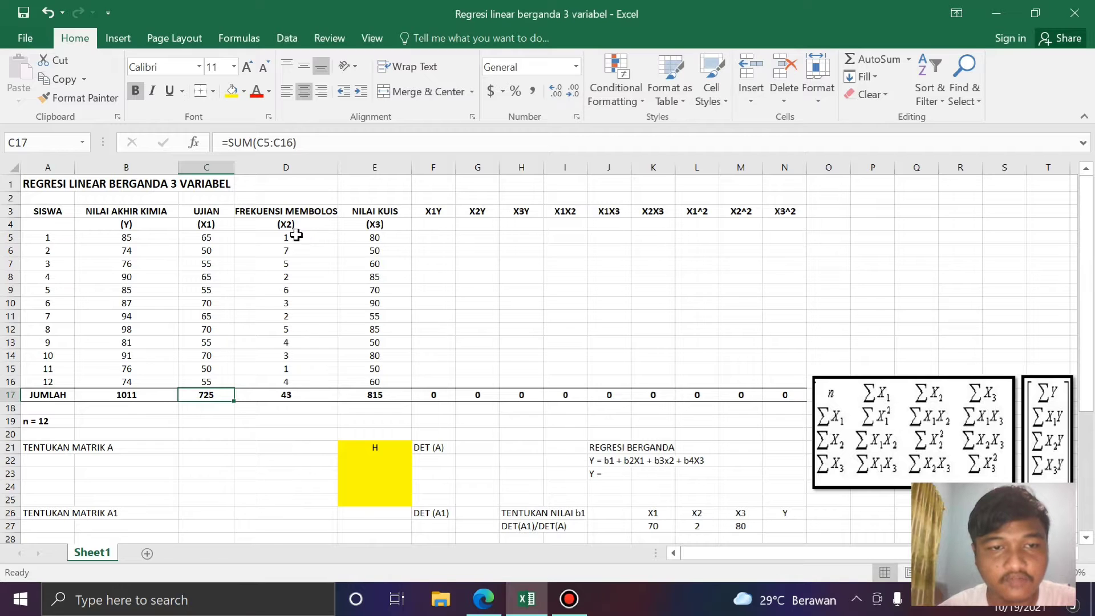
drag(297, 241, 302, 379)
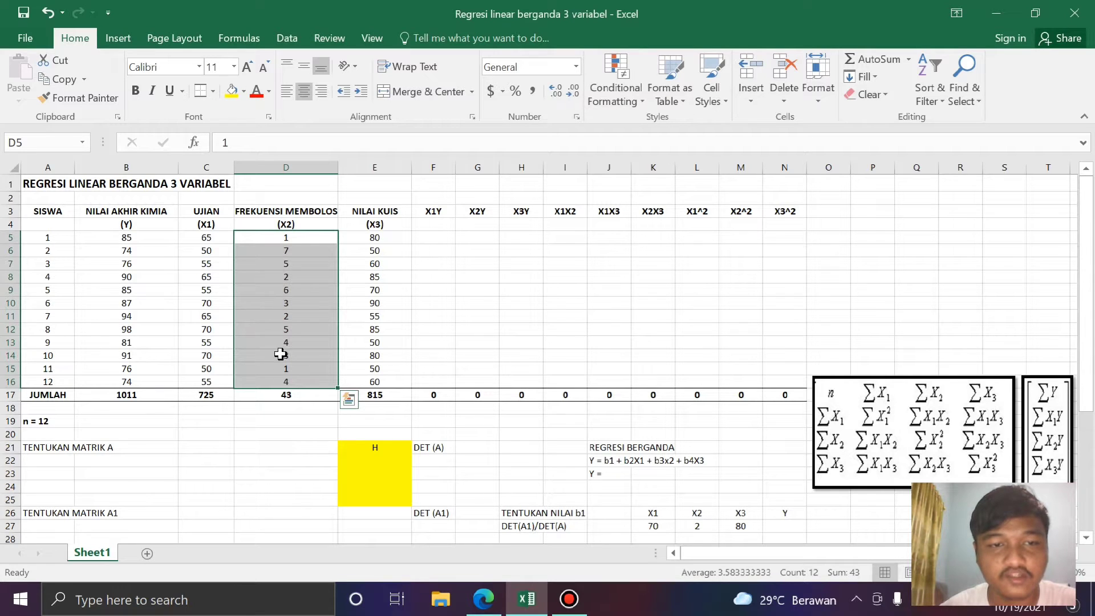
click(288, 394)
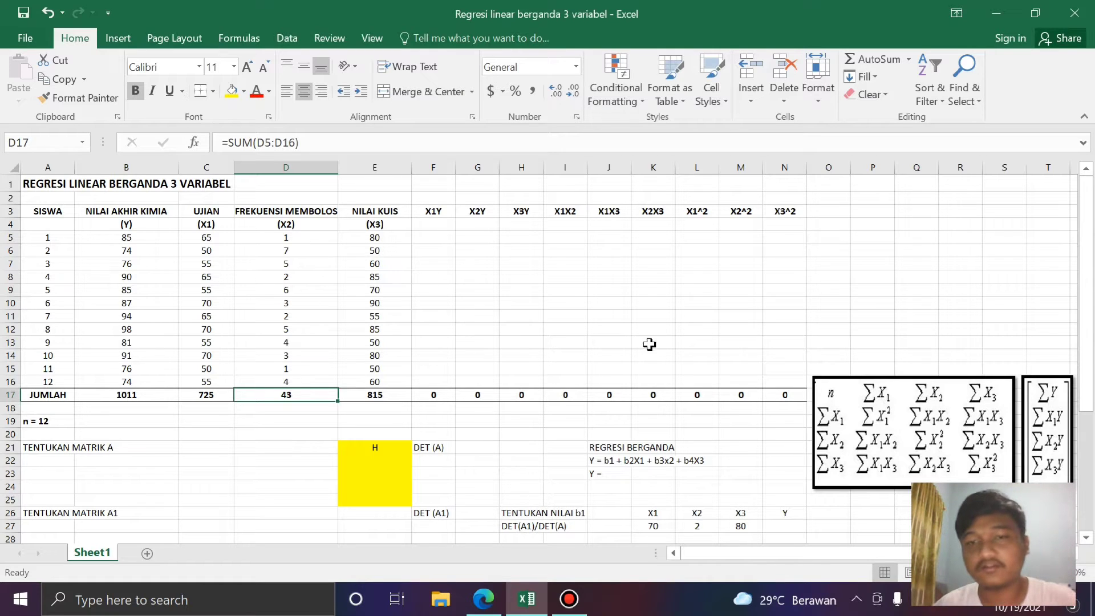
click(900, 409)
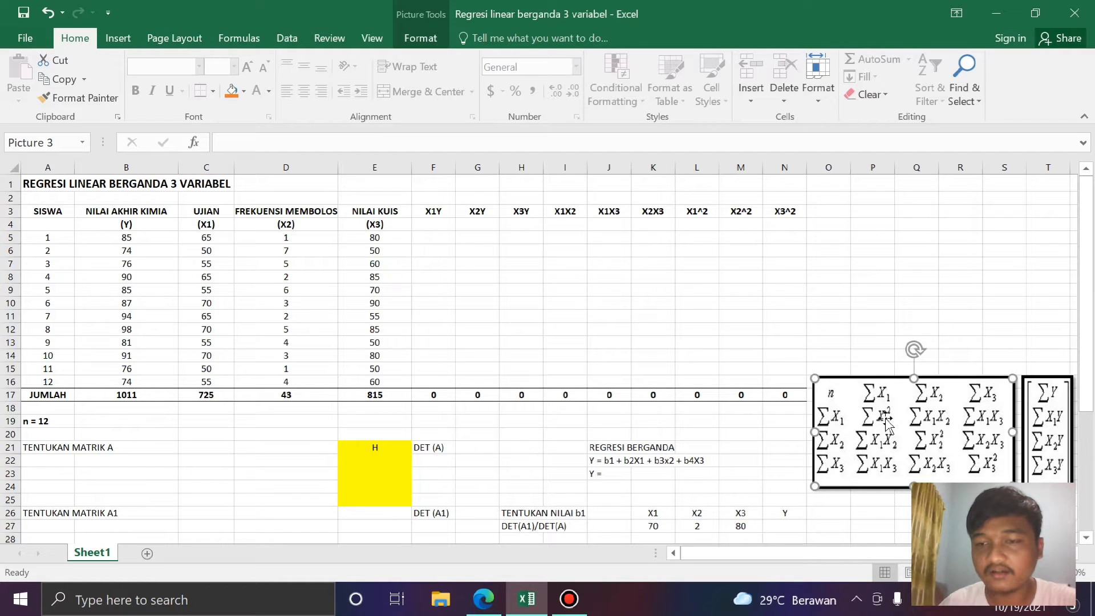
click(1051, 423)
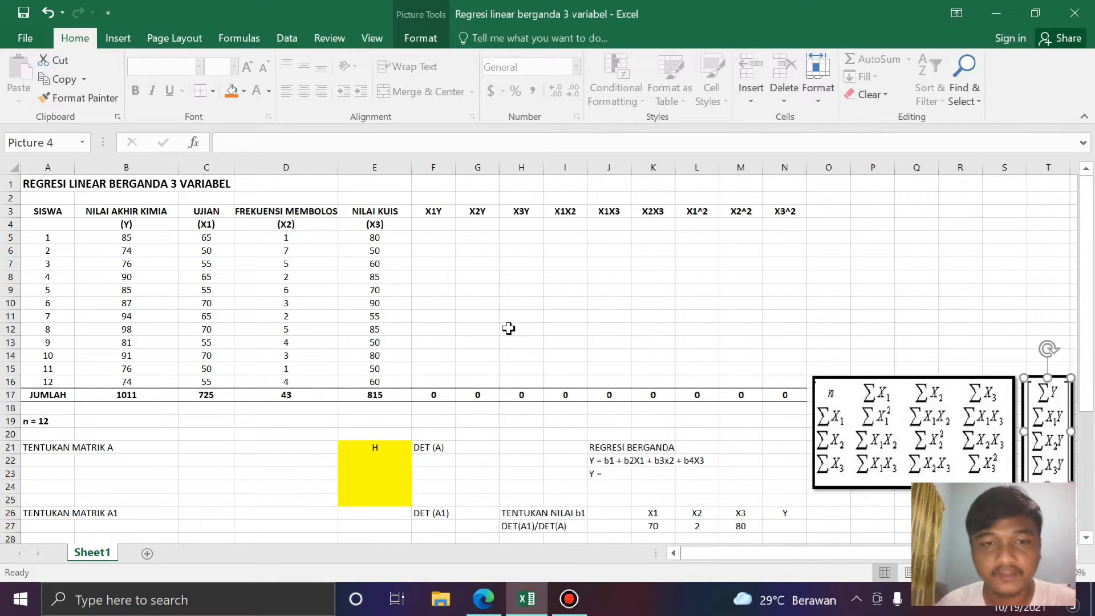
Calculate the X1Y column by entering =C5*B5 in F5 and filling the formula down to F16
click(434, 228)
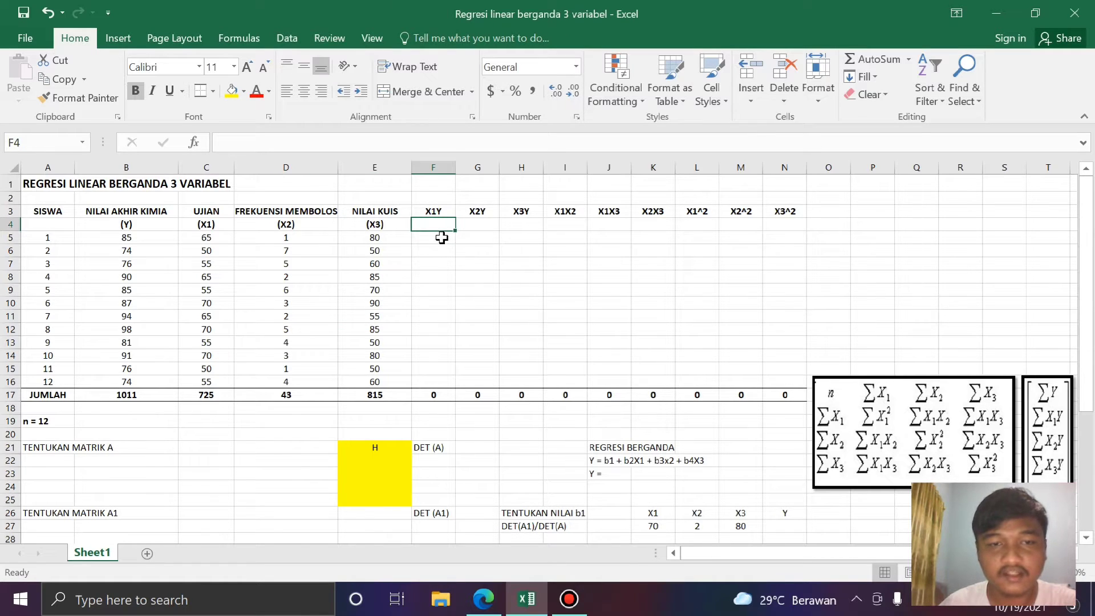
click(442, 238)
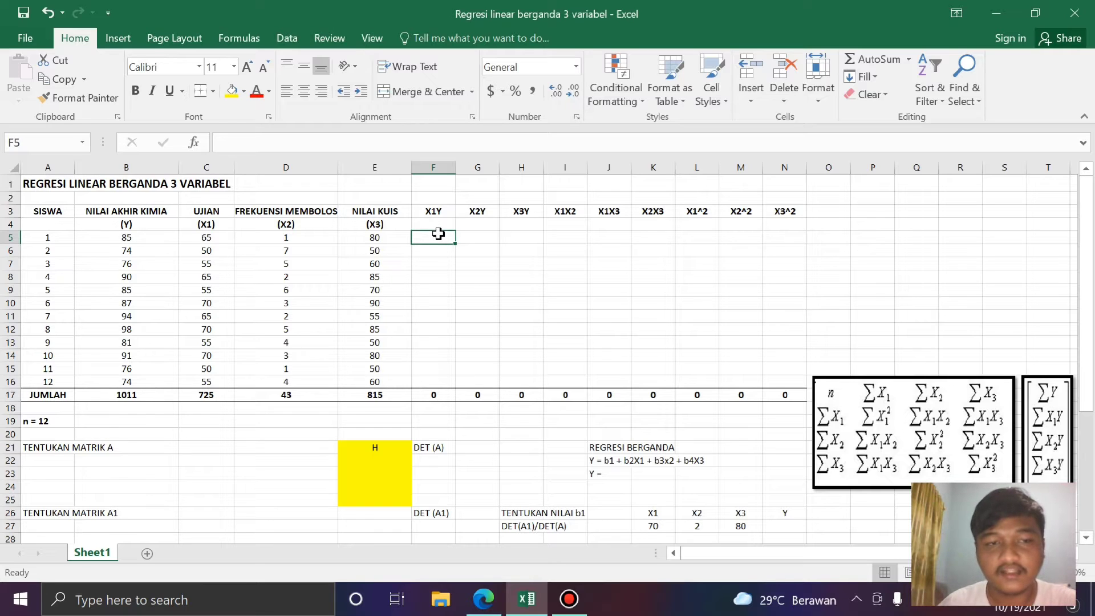
text(+)
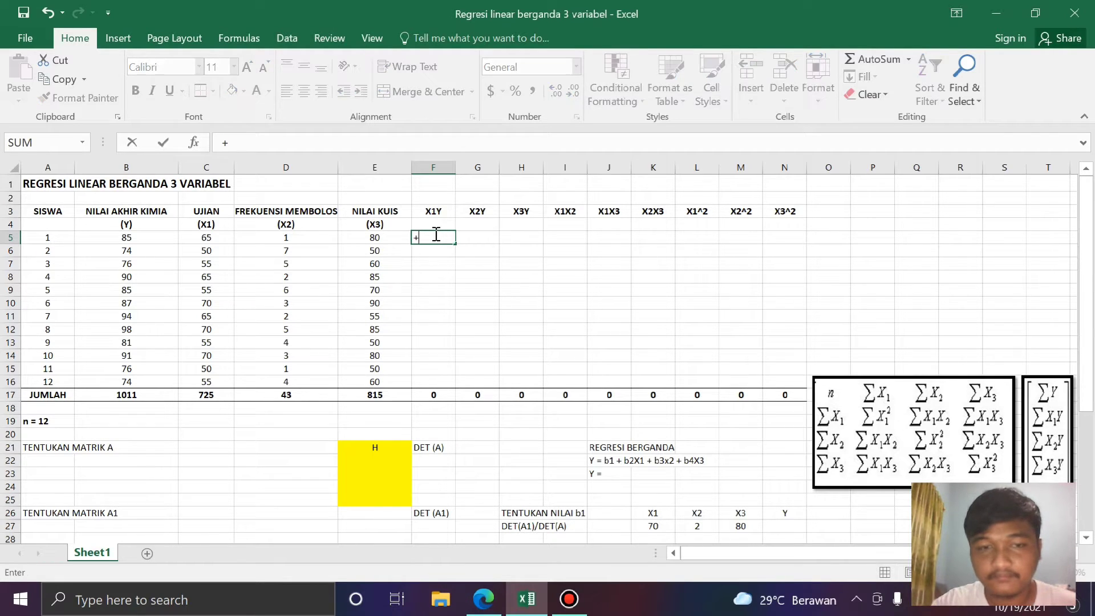
key(BackSpace)
text(=)
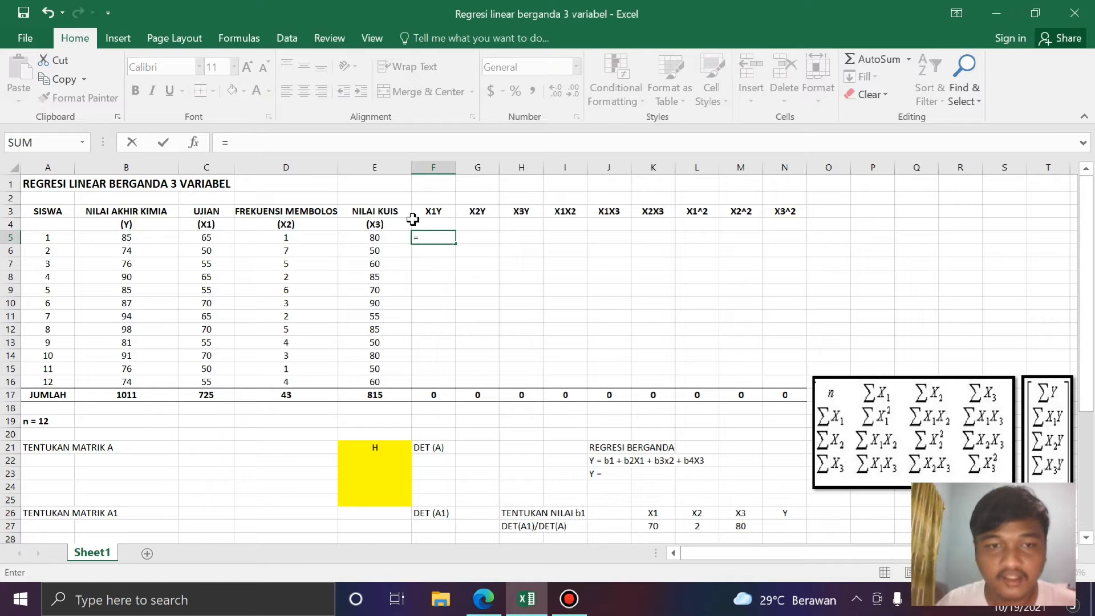
click(210, 240)
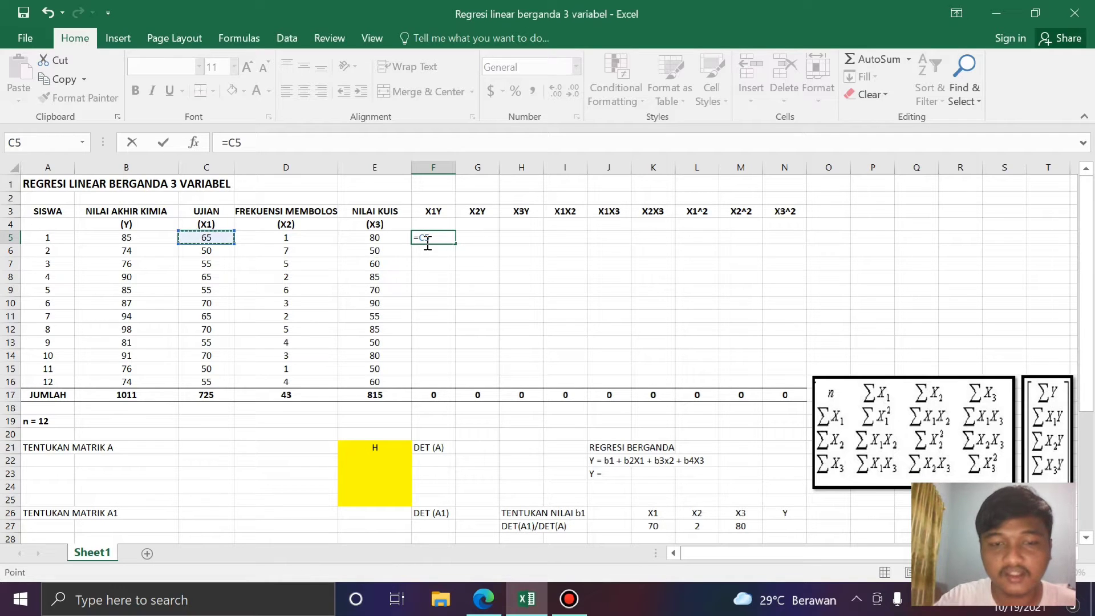
text(*)
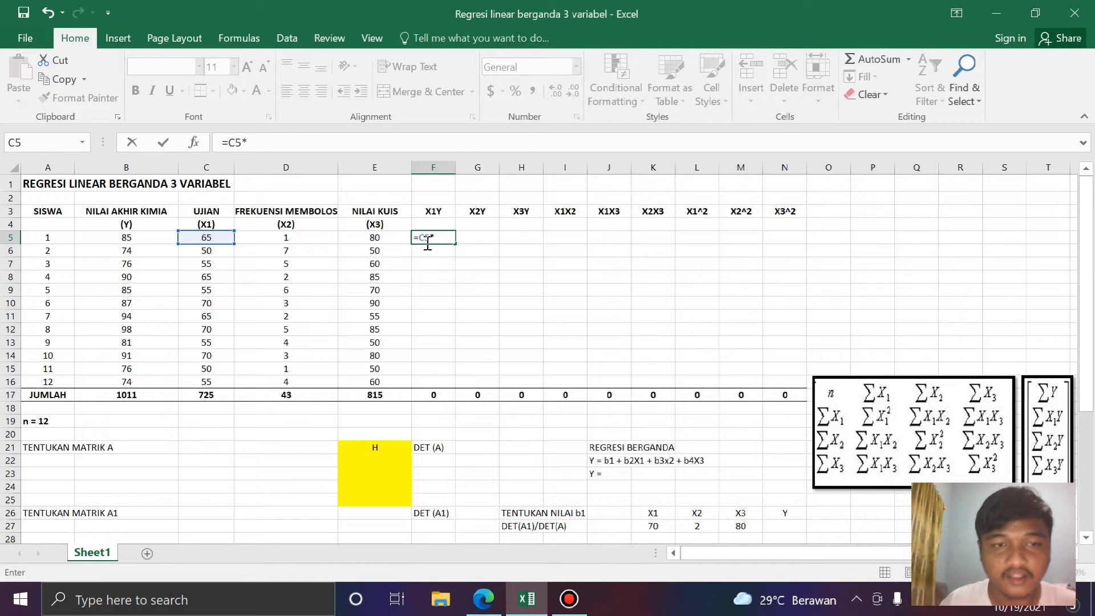
click(170, 243)
key(Return)
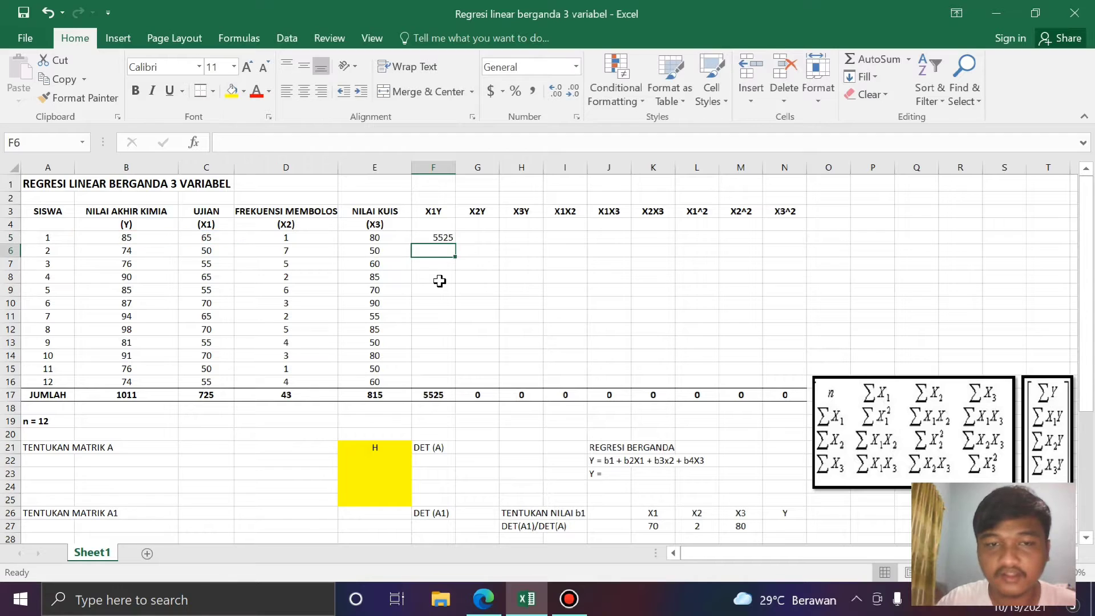
click(442, 239)
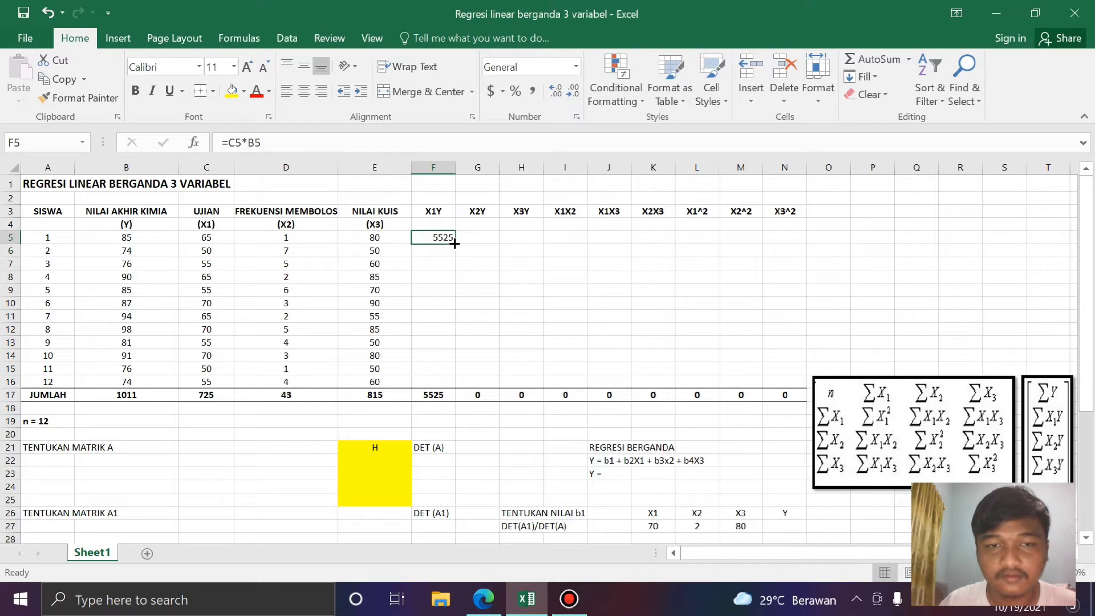
drag(455, 244, 460, 385)
click(523, 326)
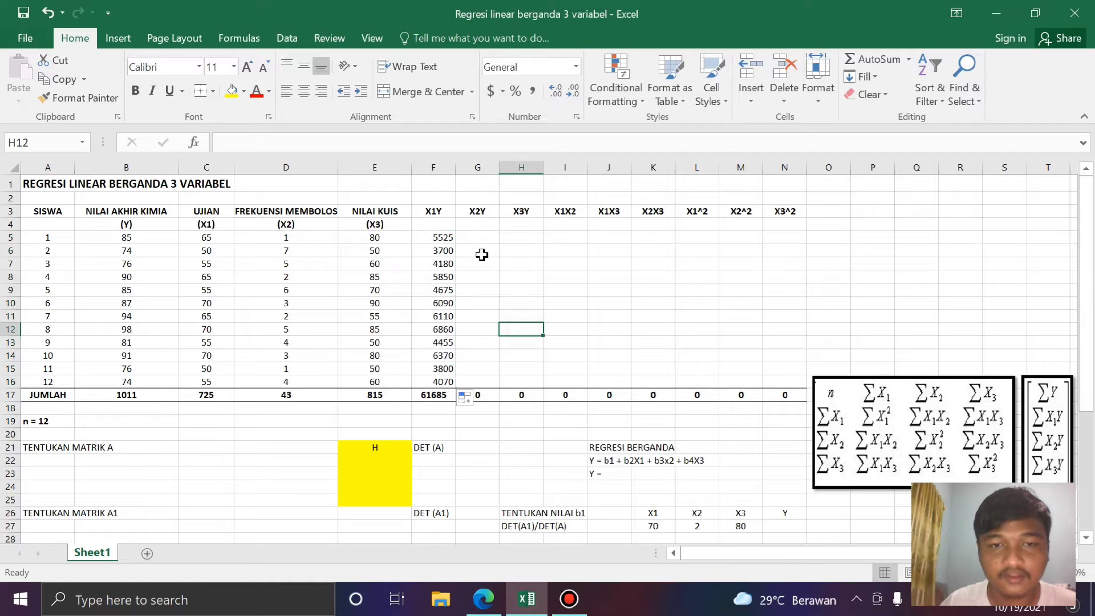
Calculate the X2Y column by entering =D5*B5 in G5 and filling the formula down to G16
click(477, 243)
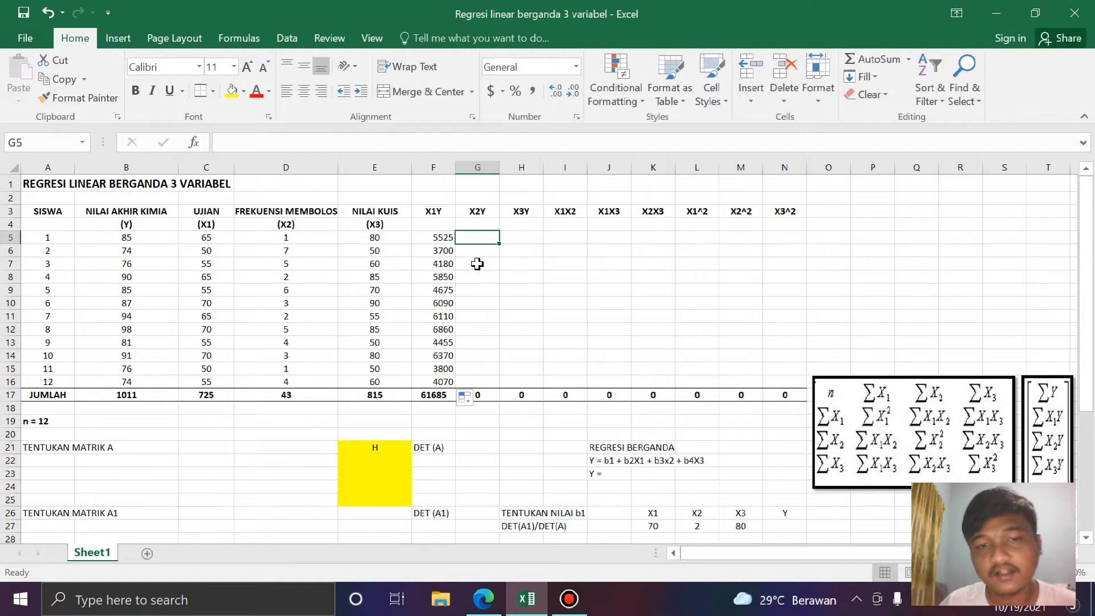
text(=)
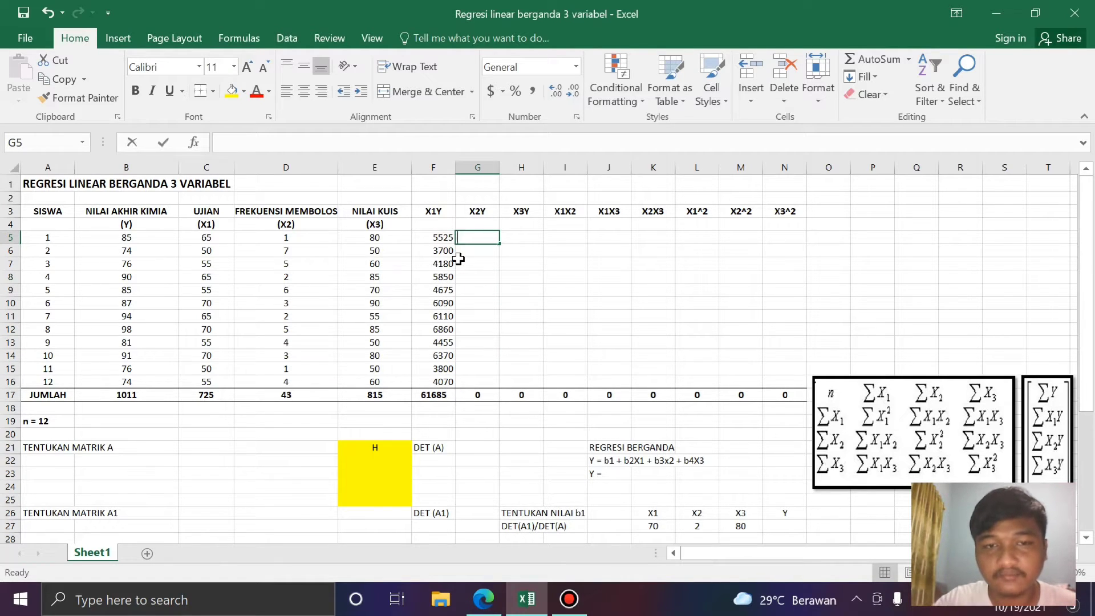
click(331, 238)
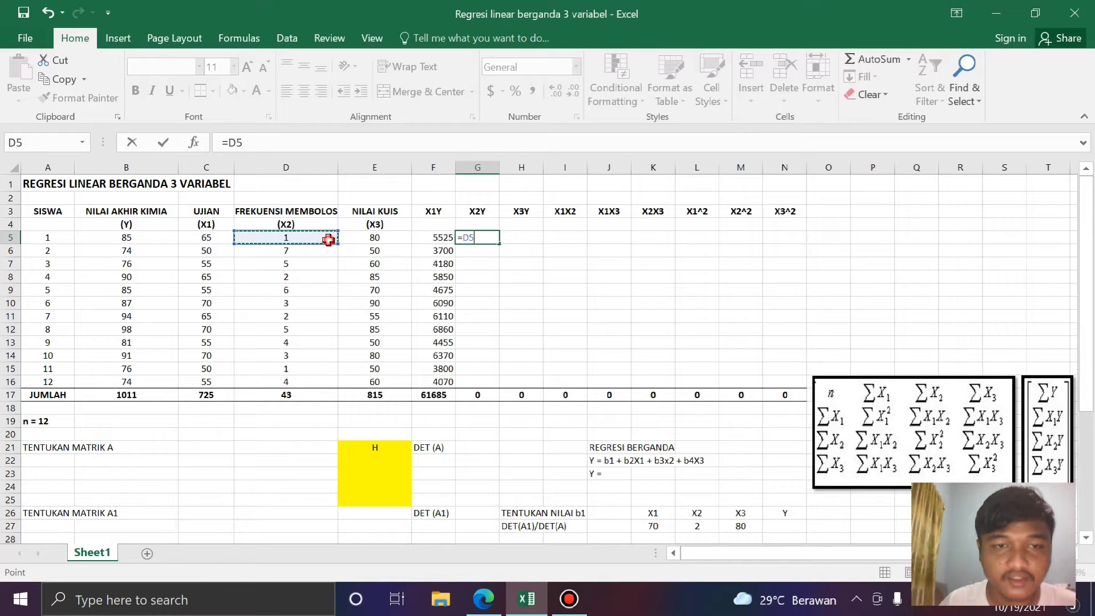
text(*)
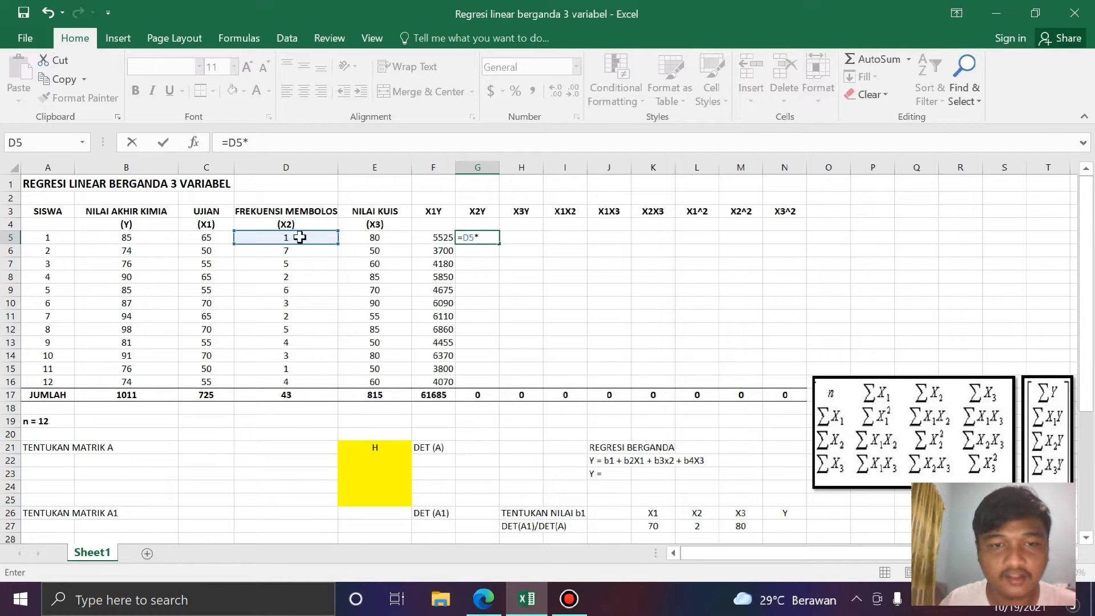
click(141, 239)
key(Return)
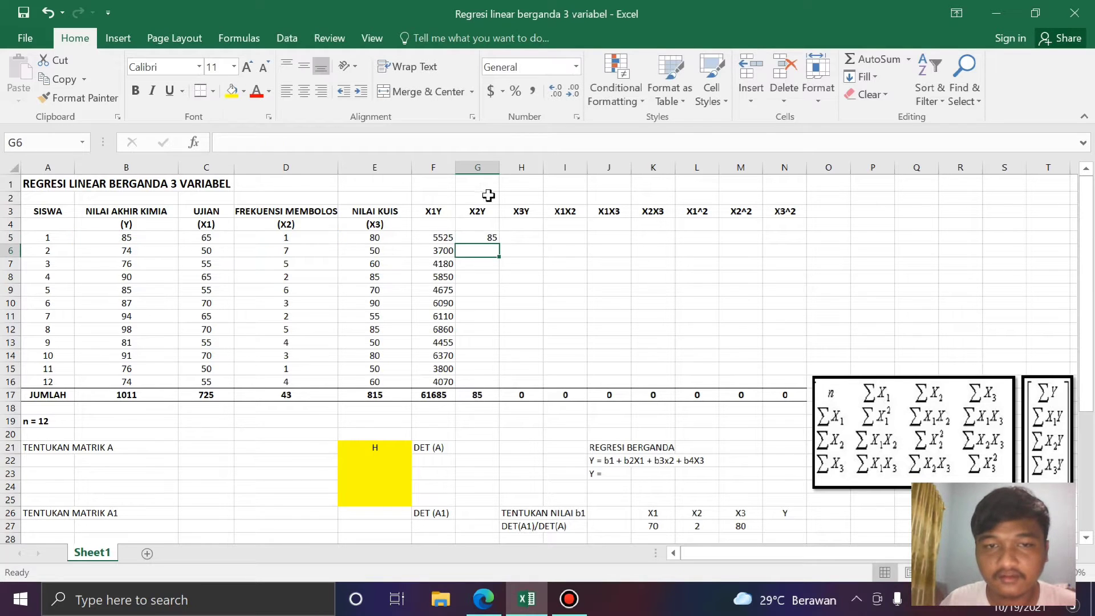
click(492, 238)
drag(499, 244, 504, 386)
Calculate the X3Y column by entering =E5*B5 in H5 and filling the formula down to H16
click(528, 238)
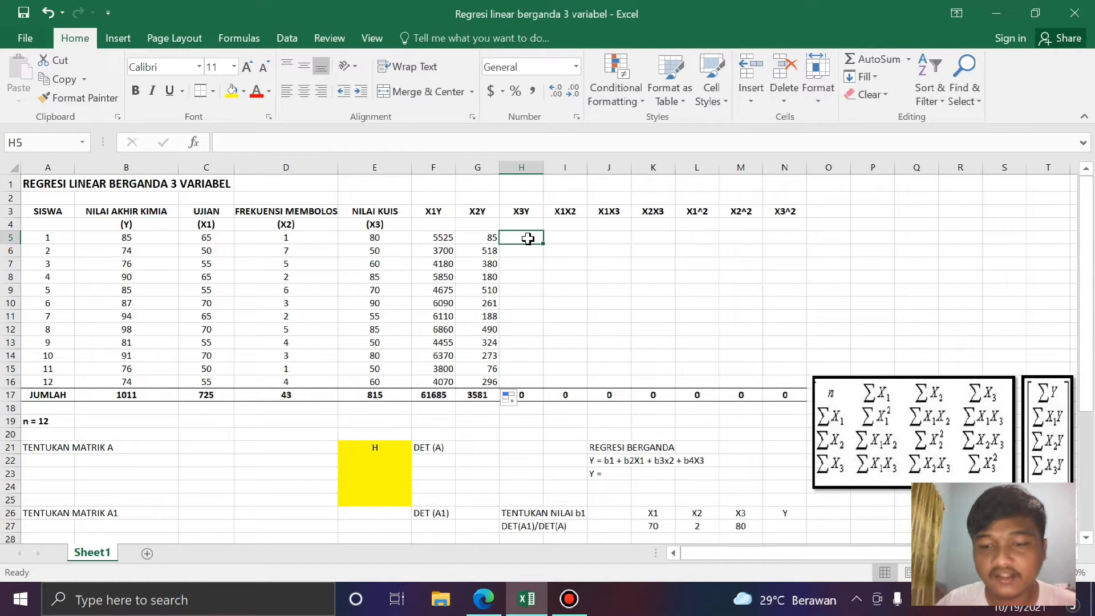
text(=)
click(399, 238)
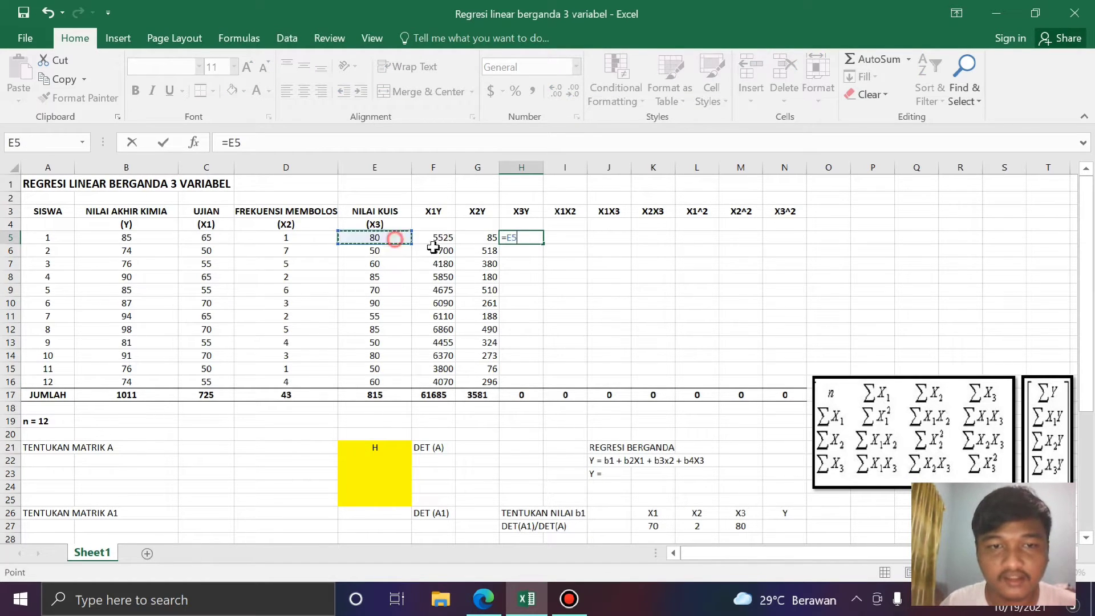
text(*)
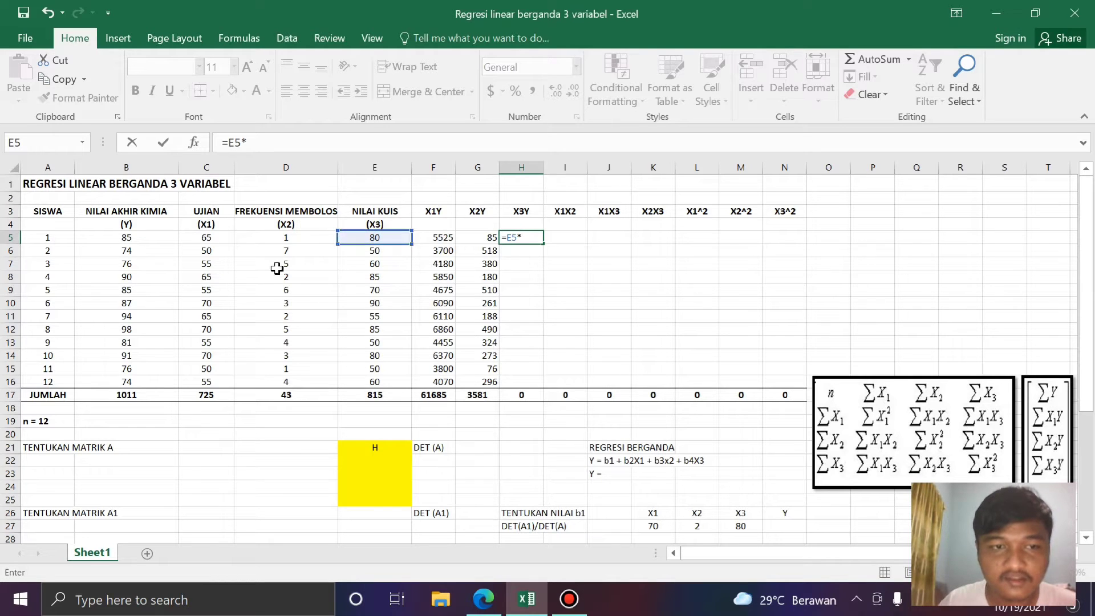
click(153, 237)
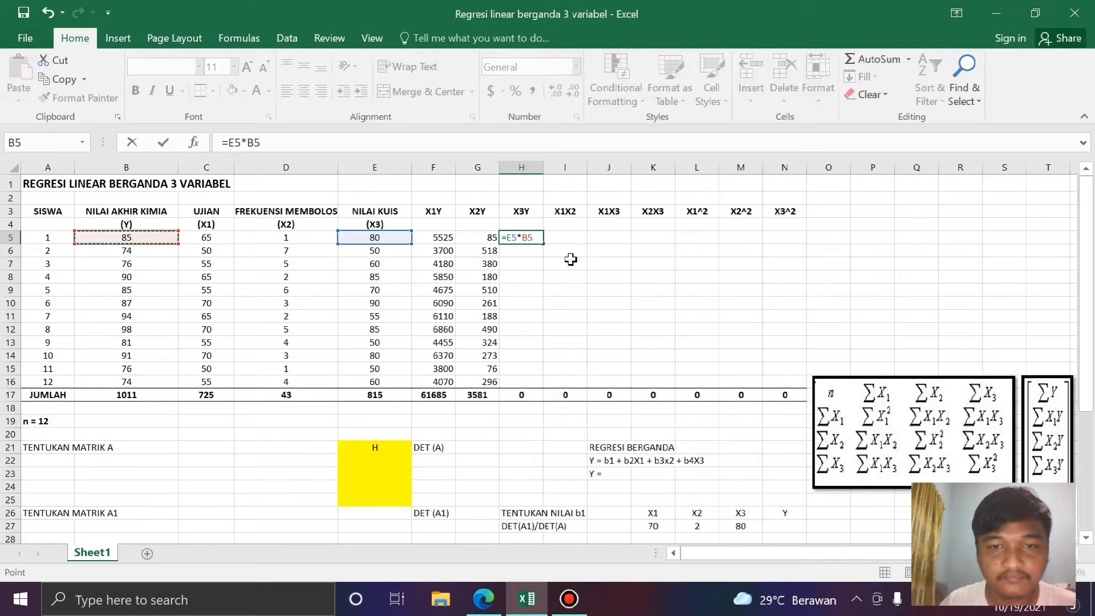
key(Return)
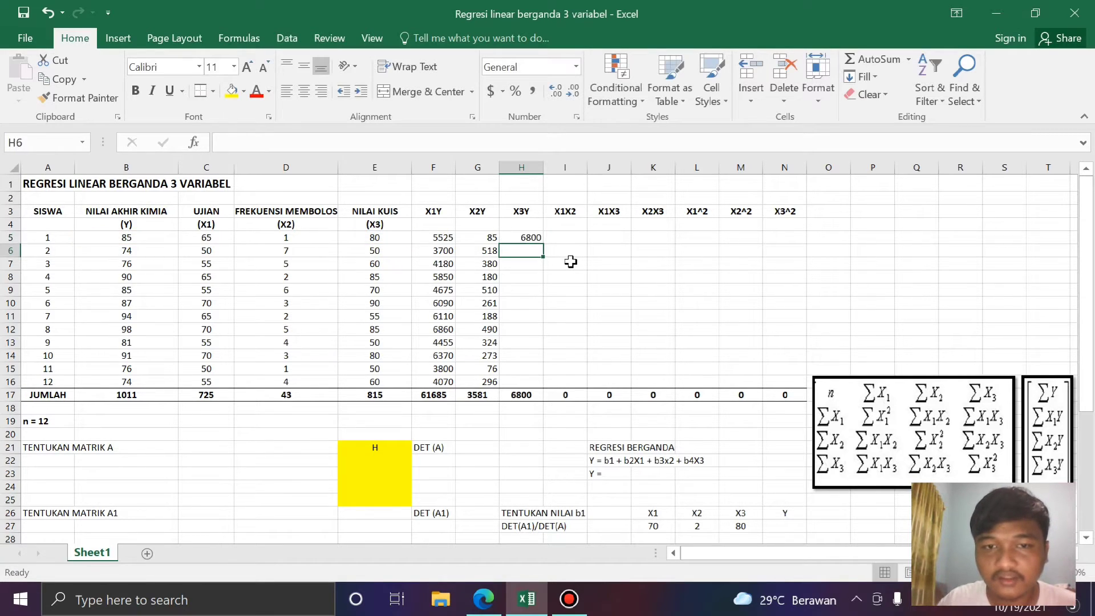
click(537, 239)
drag(541, 244, 545, 386)
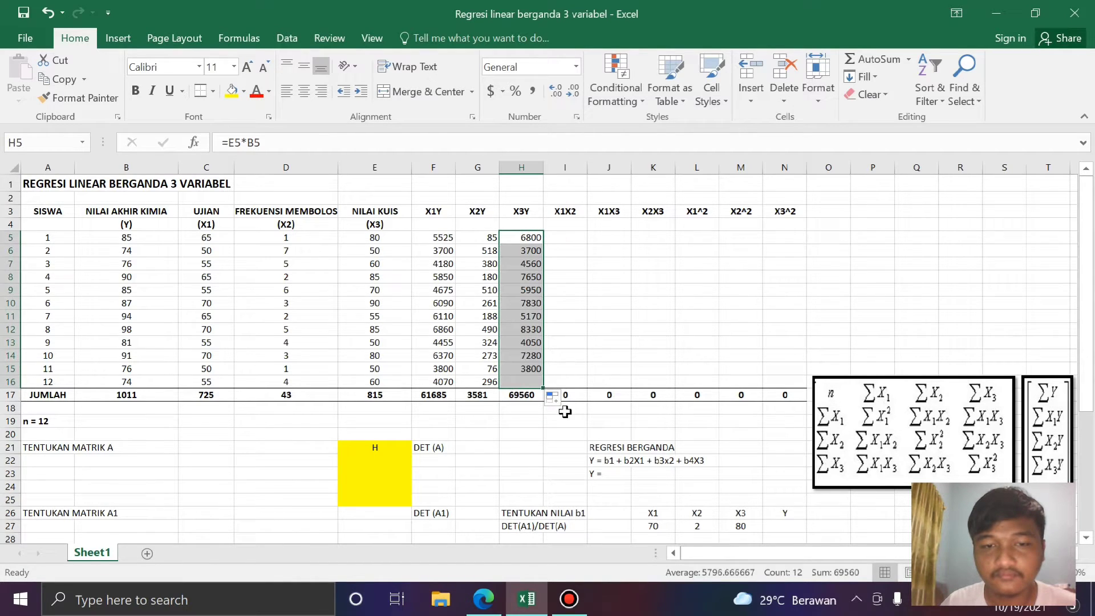
click(637, 394)
Calculate the X1X2 column by entering =C5*D5 in I5 and filling the formula down to I16
click(574, 238)
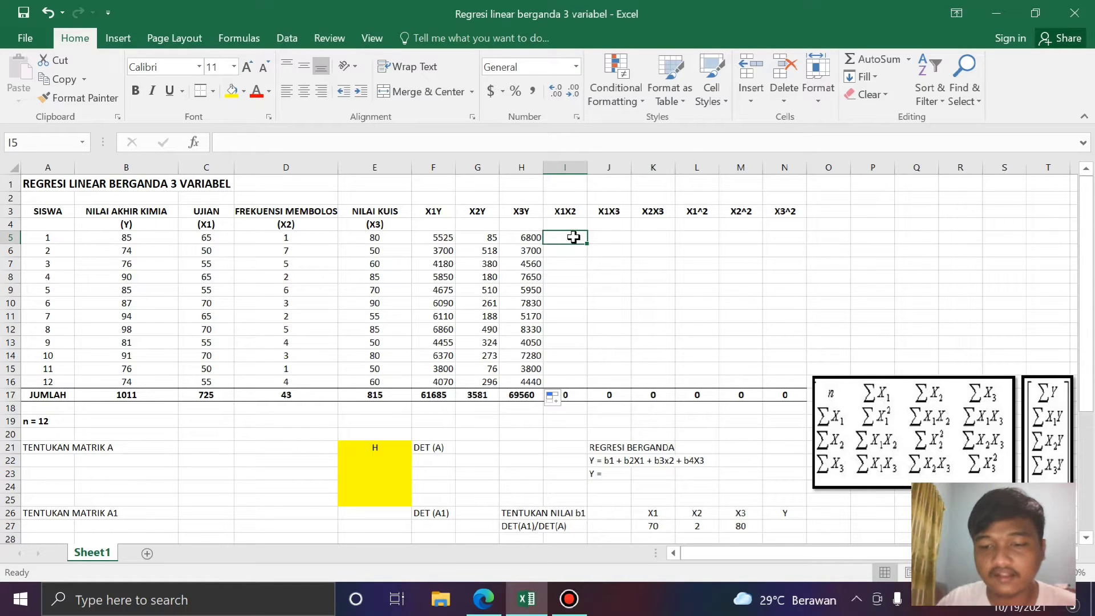
text(=)
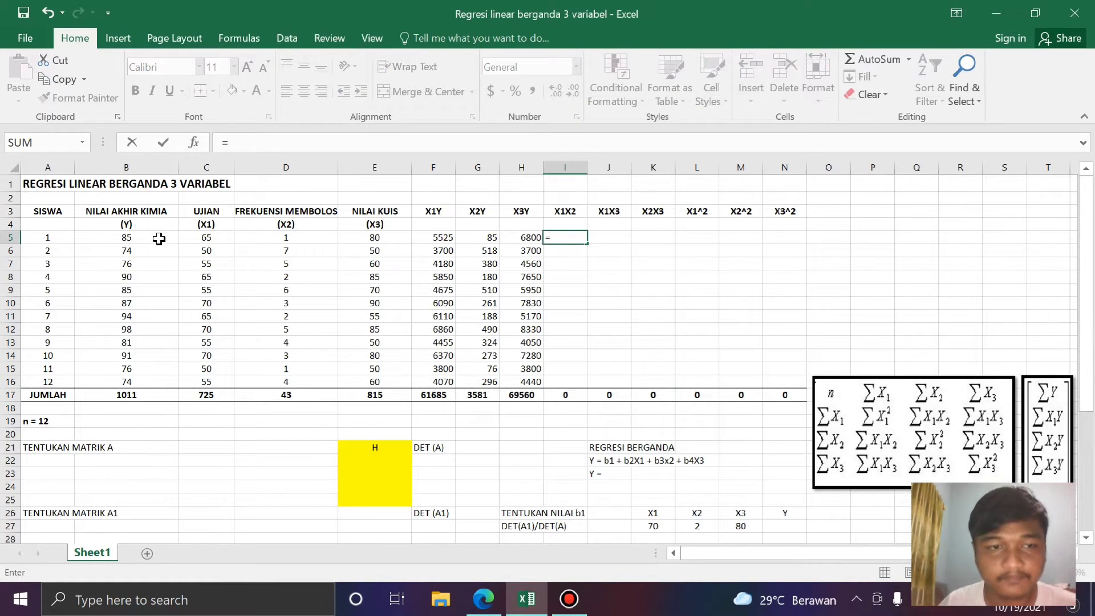
click(208, 238)
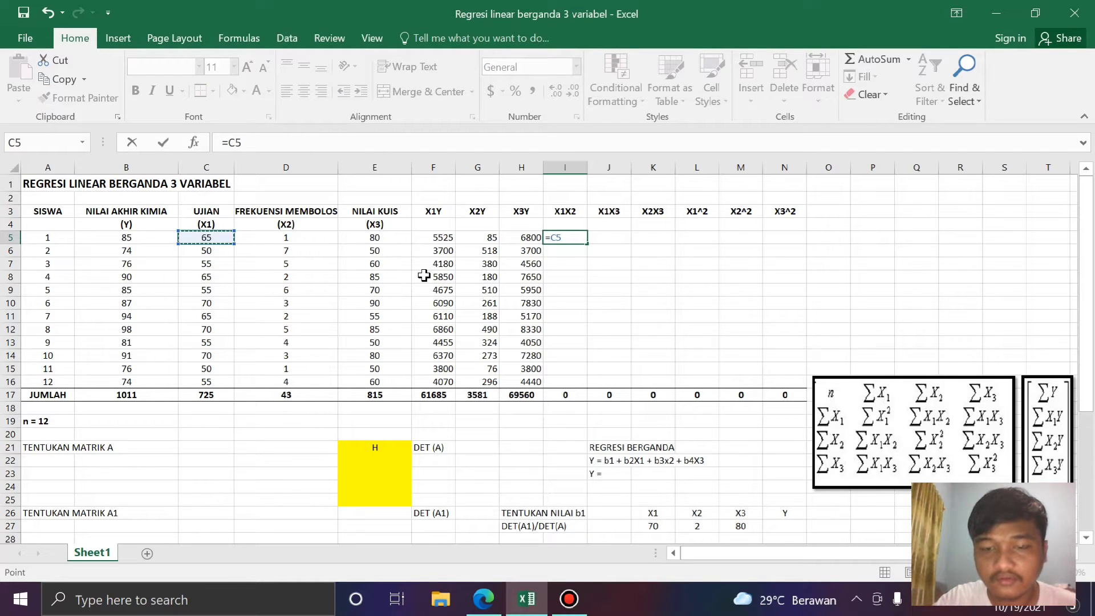
text(*)
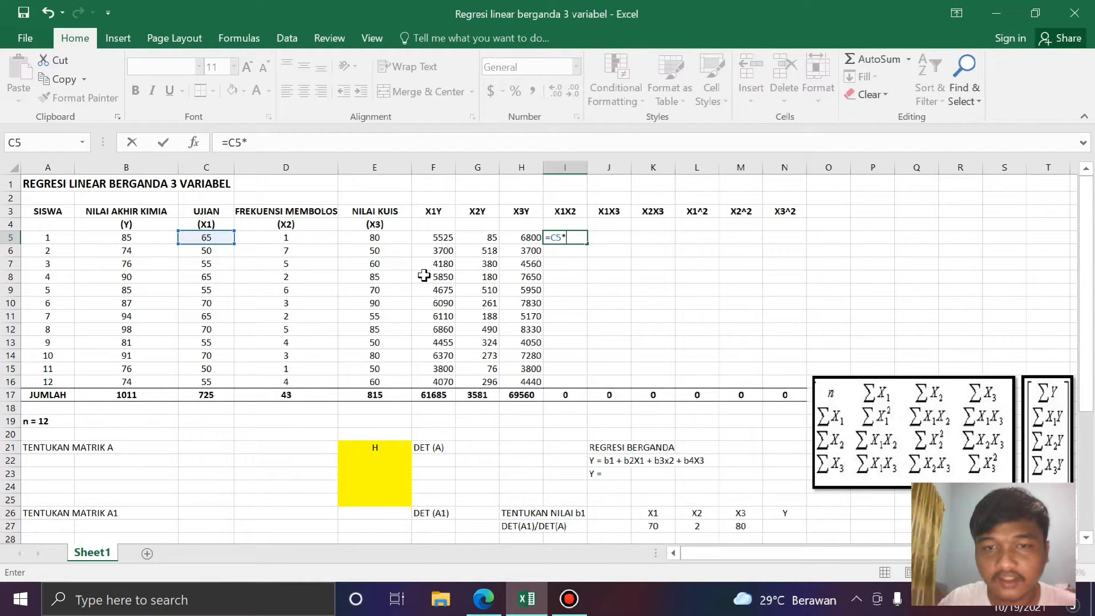
click(293, 237)
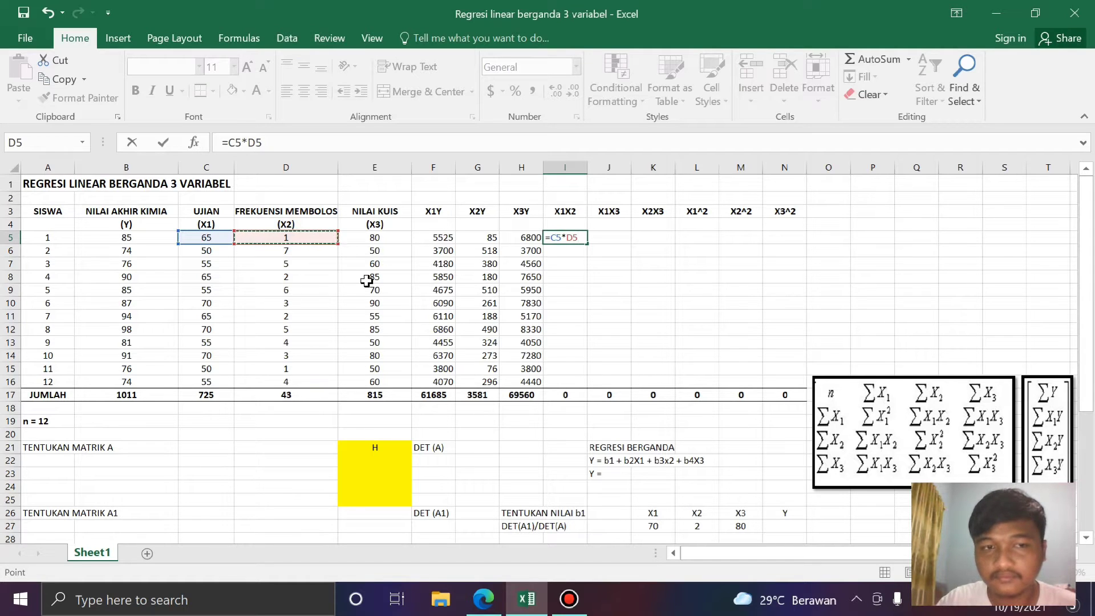
key(Return)
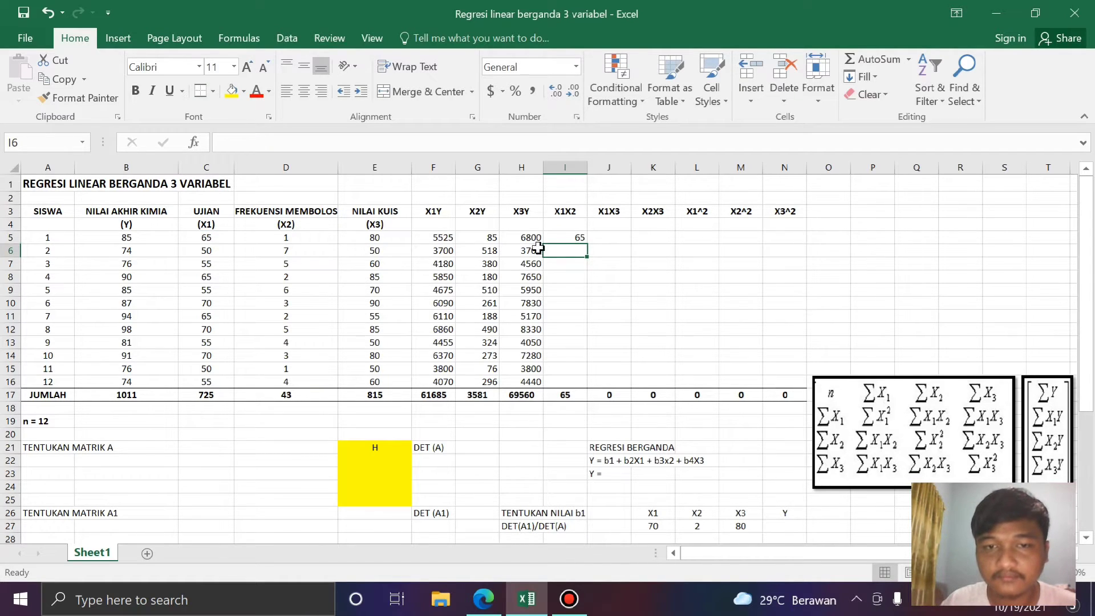
click(567, 239)
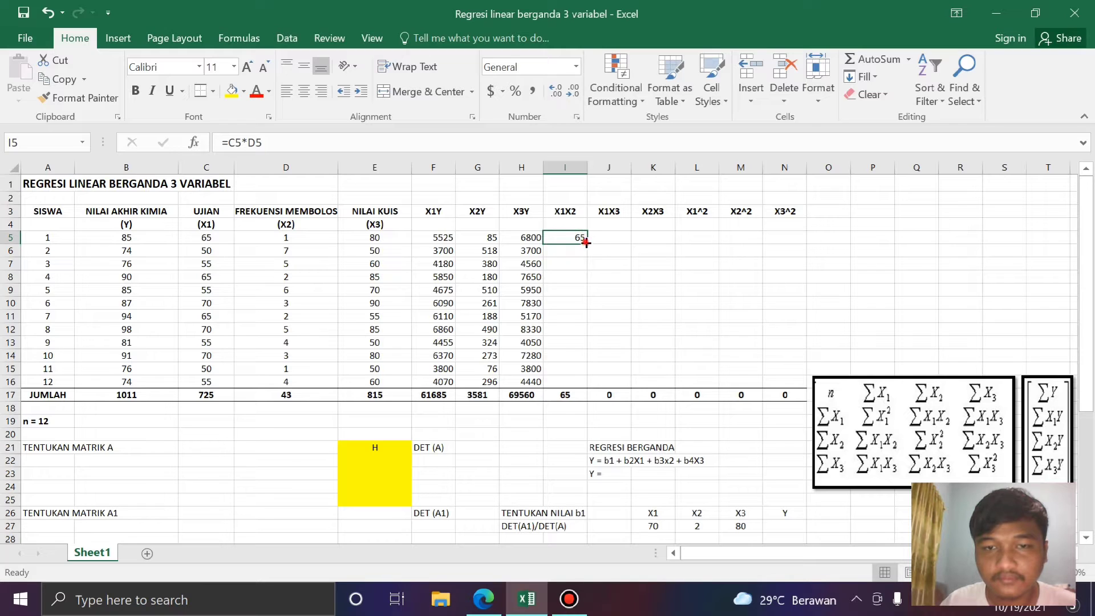
drag(586, 243, 587, 386)
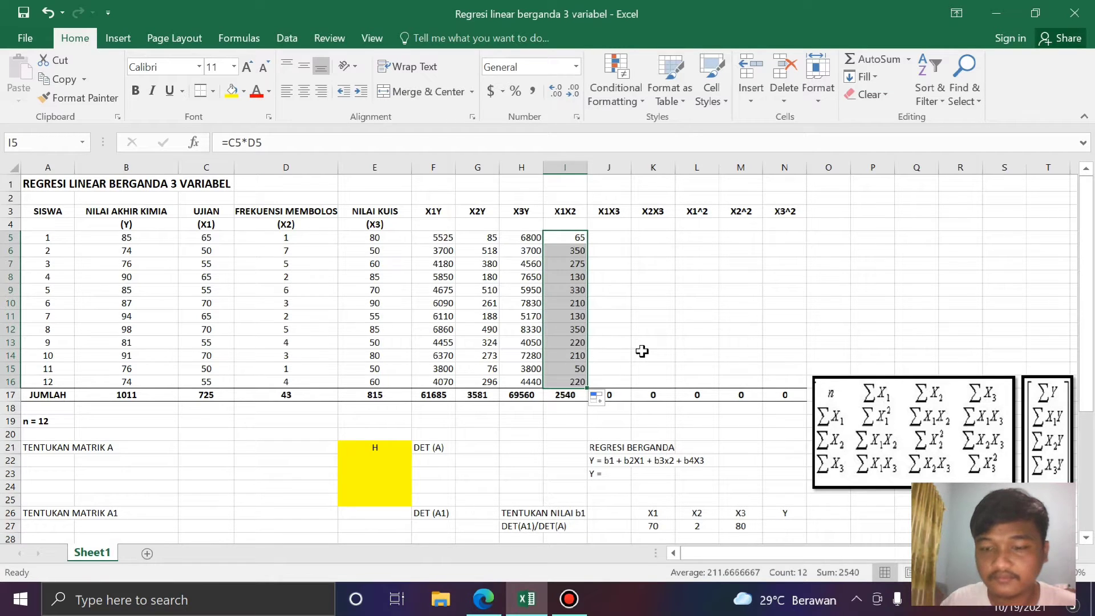
Calculate the X1X3 column by entering =C5*E5 in J5 and filling the formula down to J16
click(608, 237)
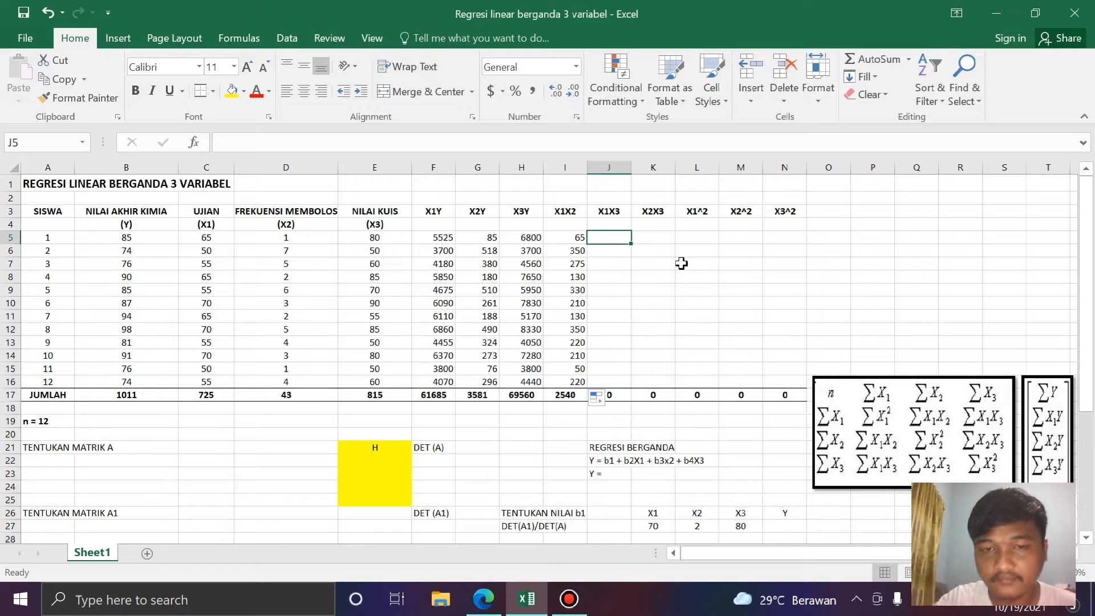
text(=)
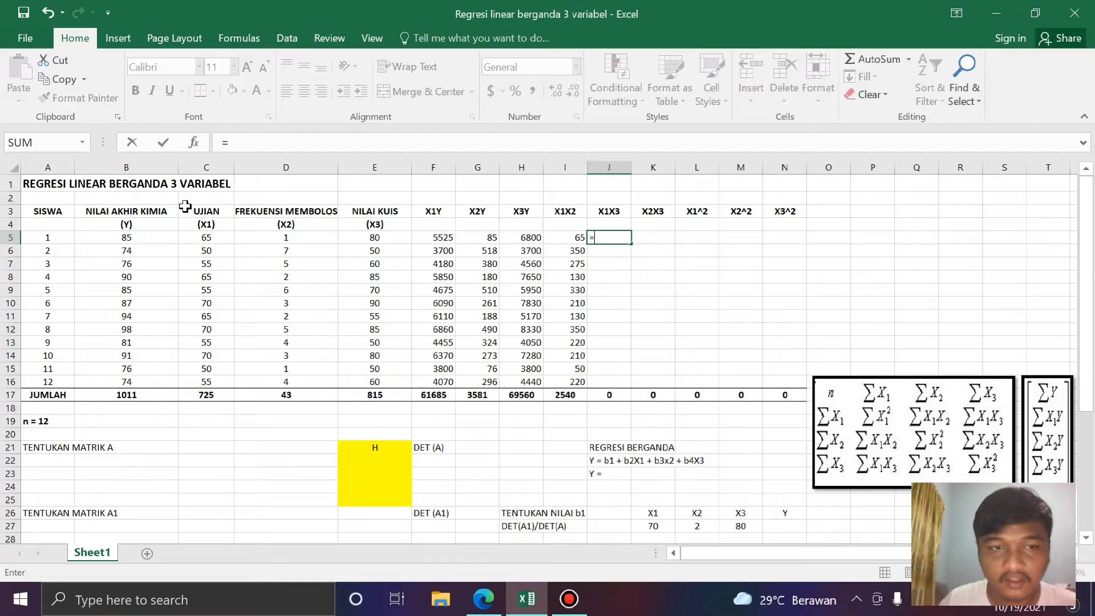
click(213, 238)
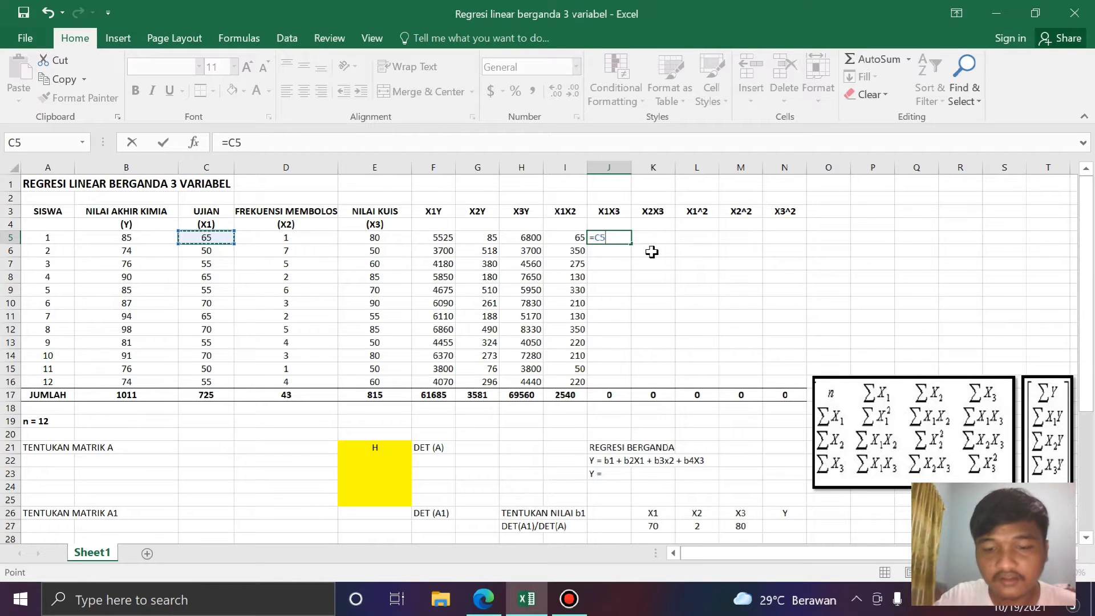
text(*)
click(405, 240)
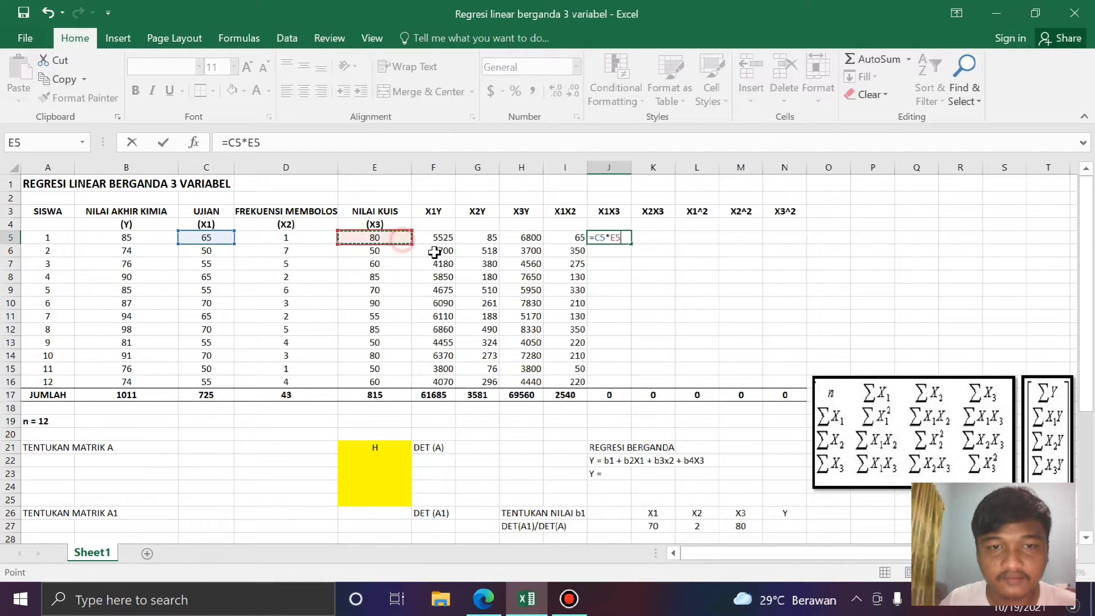
key(Return)
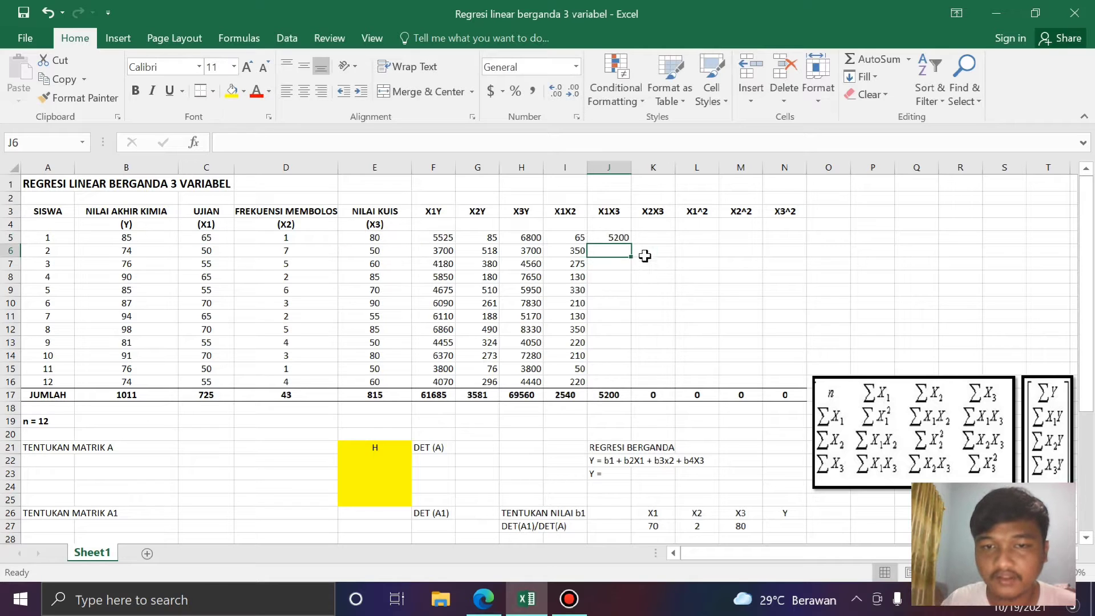
click(616, 239)
drag(630, 244, 635, 385)
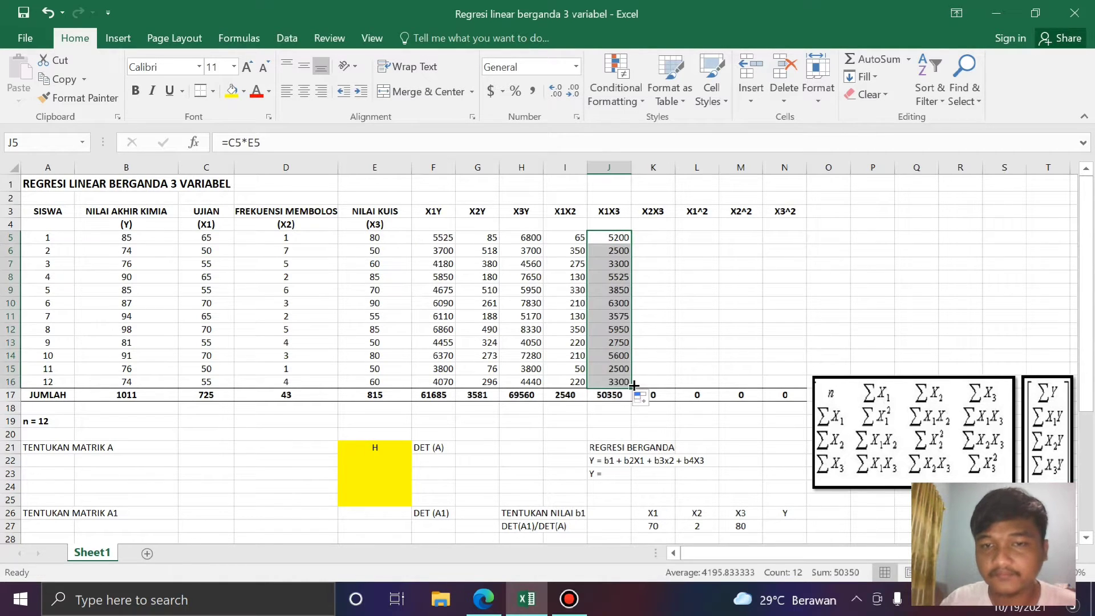
Calculate the X2X3 column by entering =D5*E5 in K5 and filling the formula down to K16
click(652, 238)
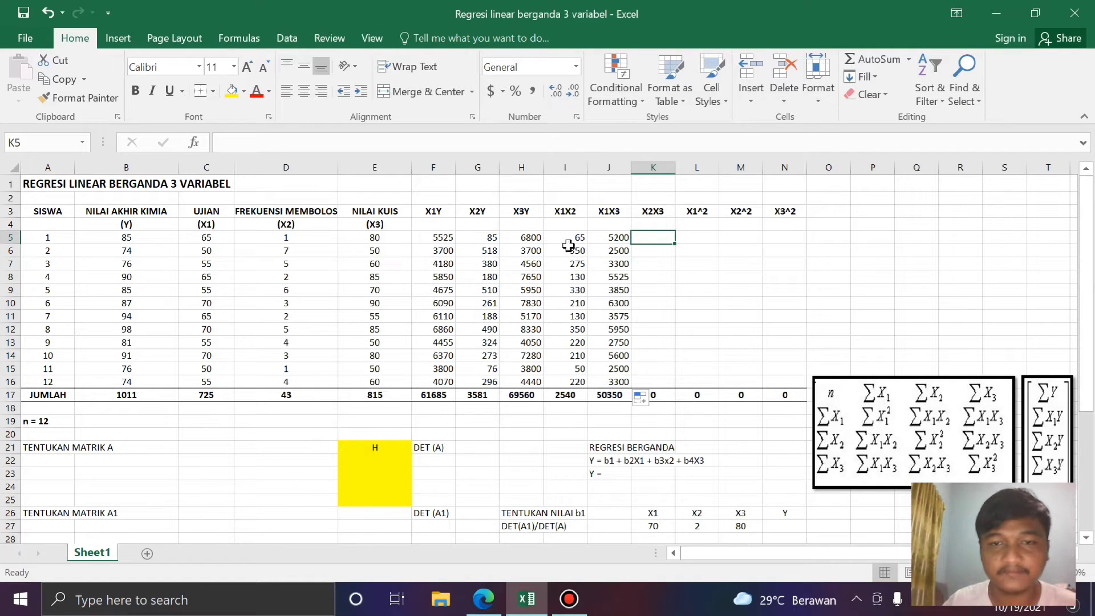
text(=)
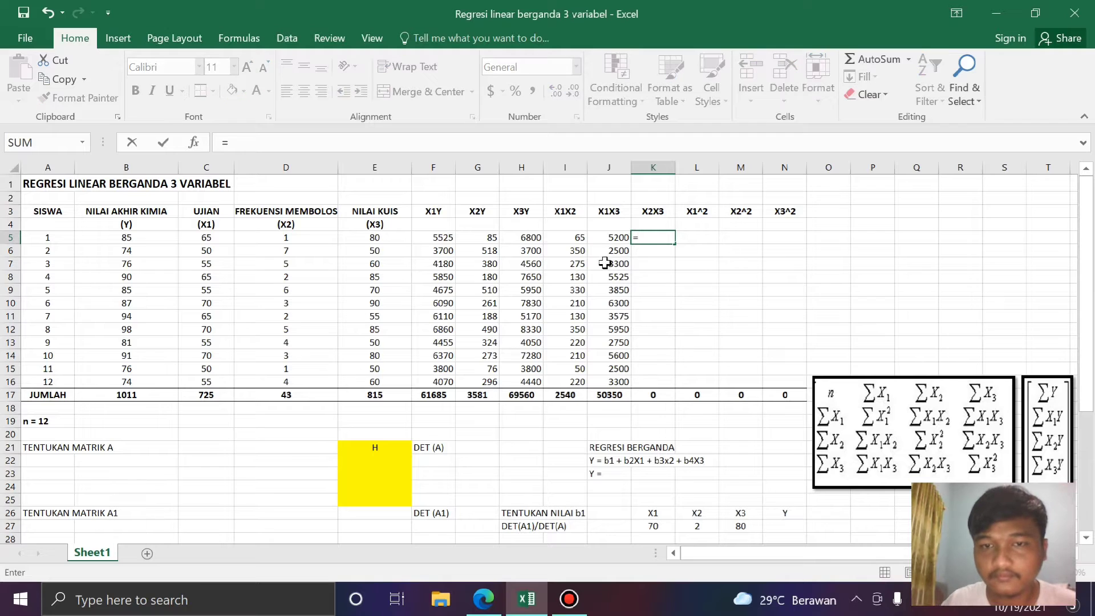
click(298, 240)
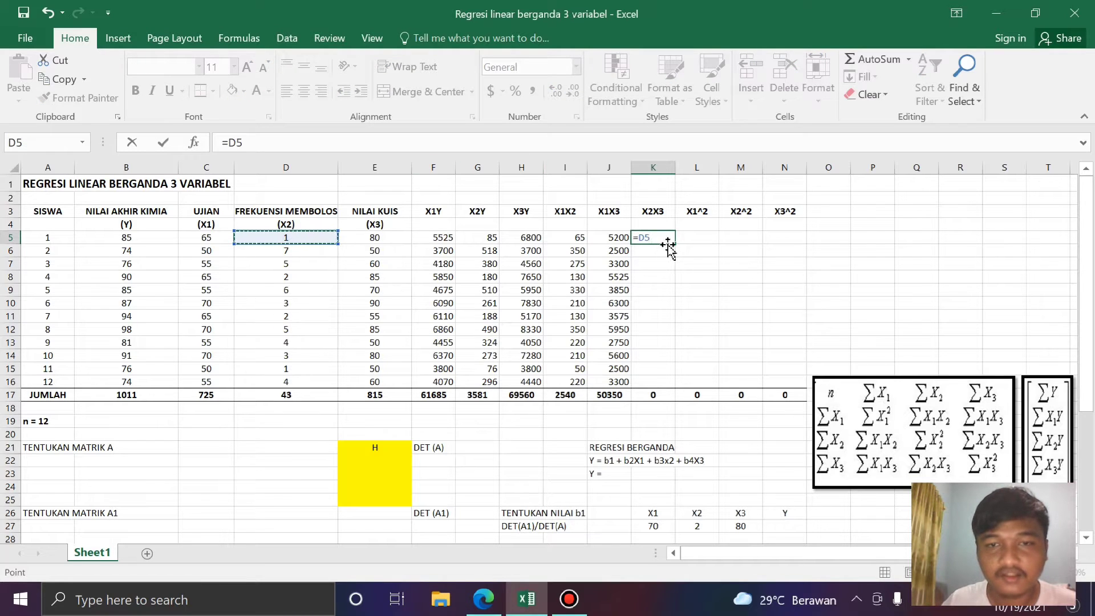
text(*)
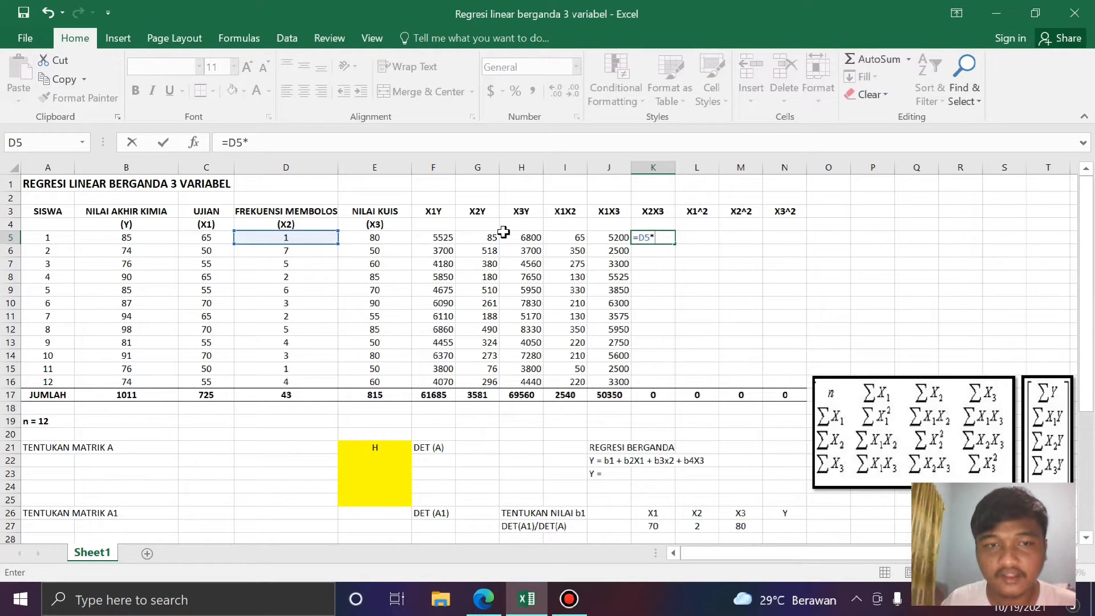
click(406, 238)
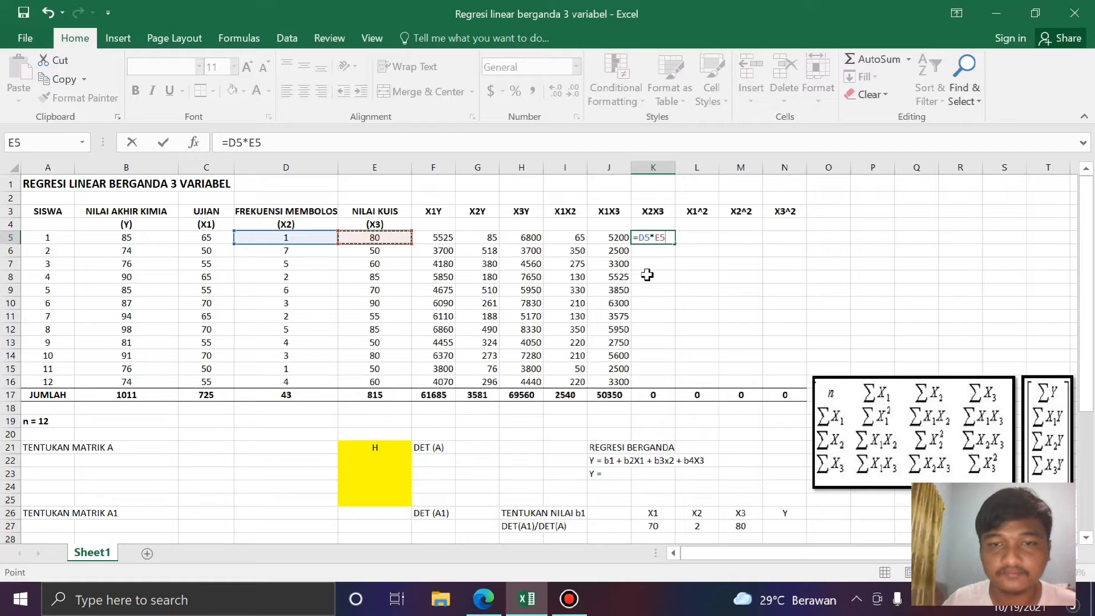
key(Return)
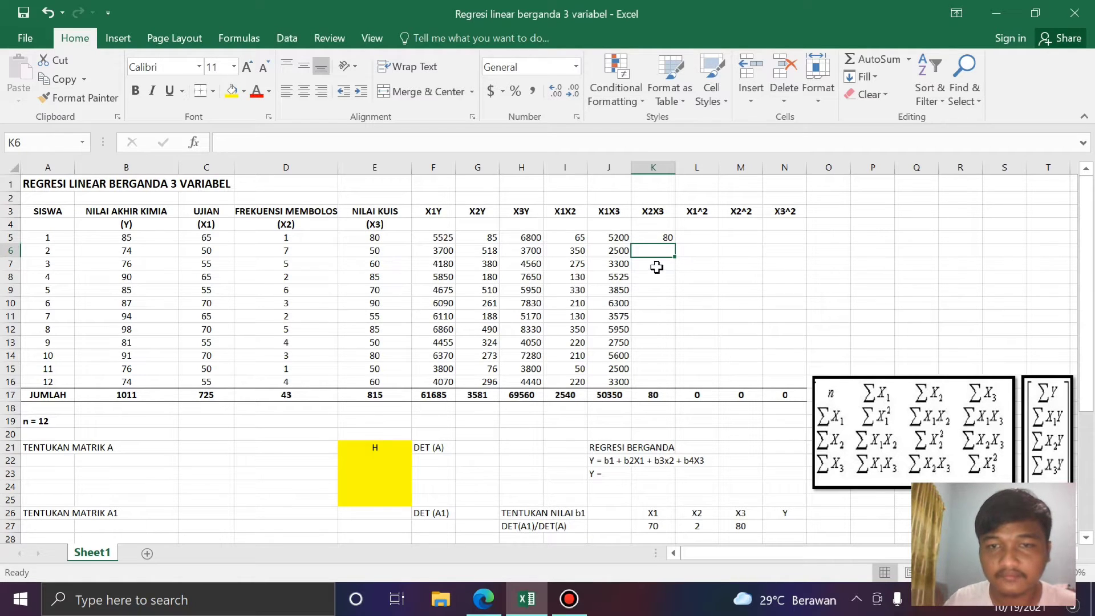
click(662, 238)
drag(675, 244, 682, 392)
Calculate the X1^2 column by entering =C5^2 in L5 and filling the formula down to L16
click(702, 236)
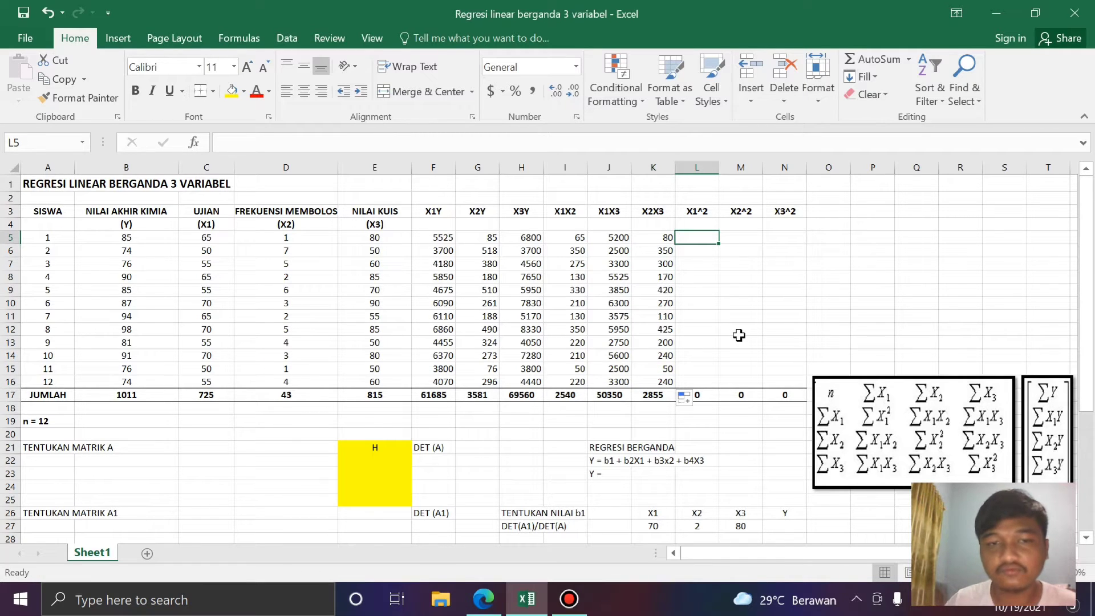
text(=)
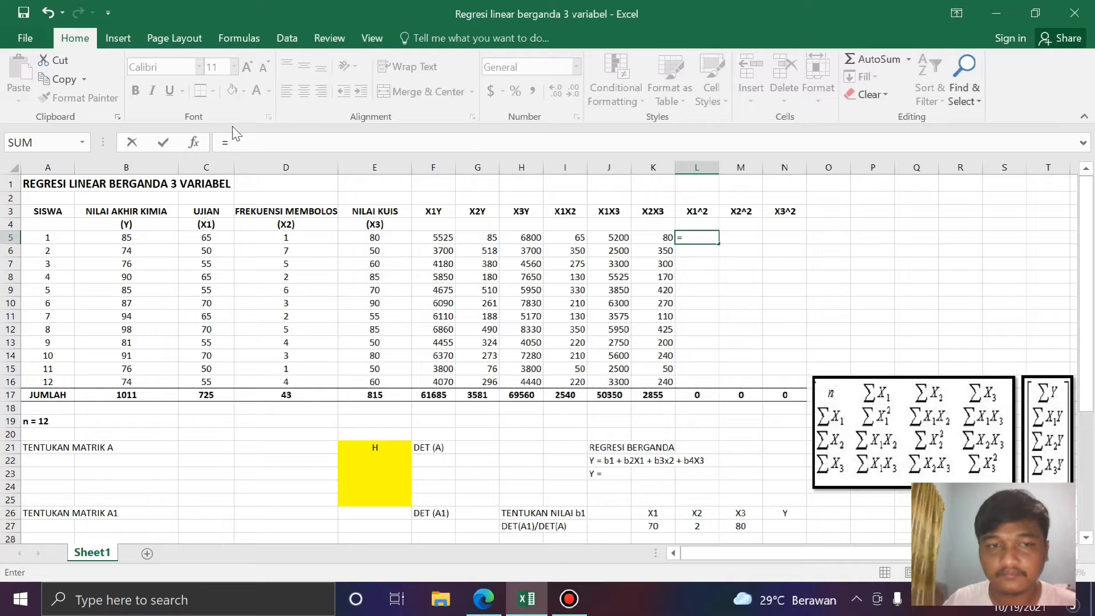
click(211, 237)
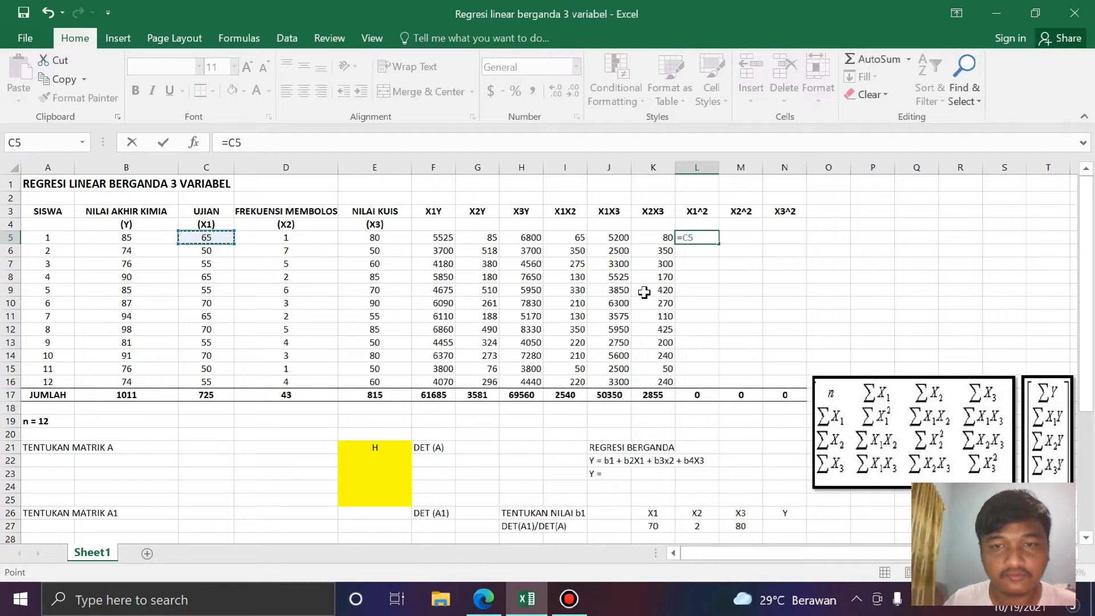
text(^)
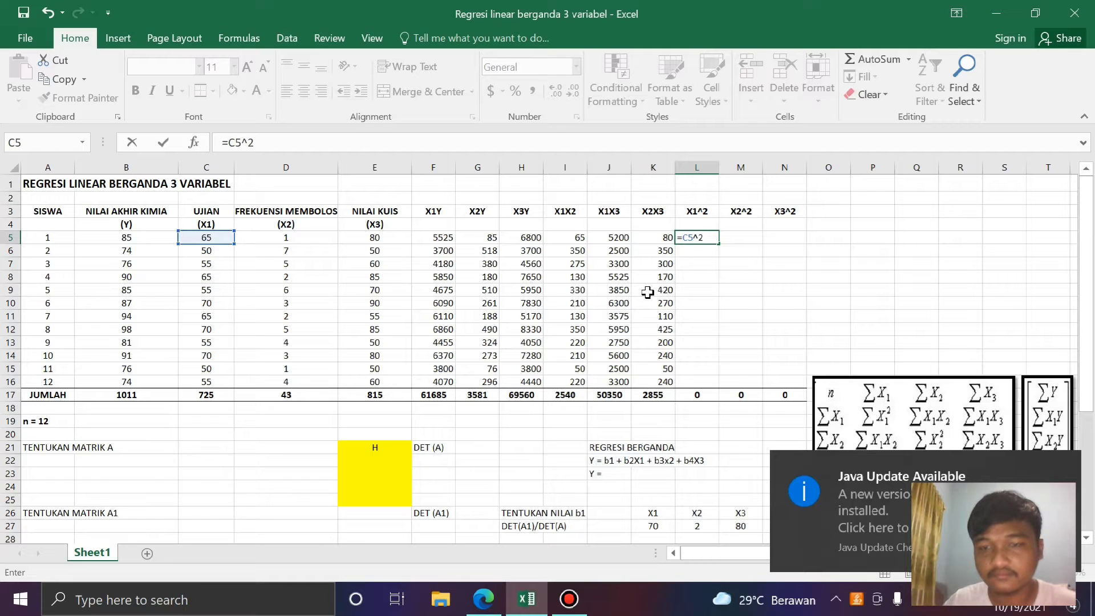
text(2)
key(Return)
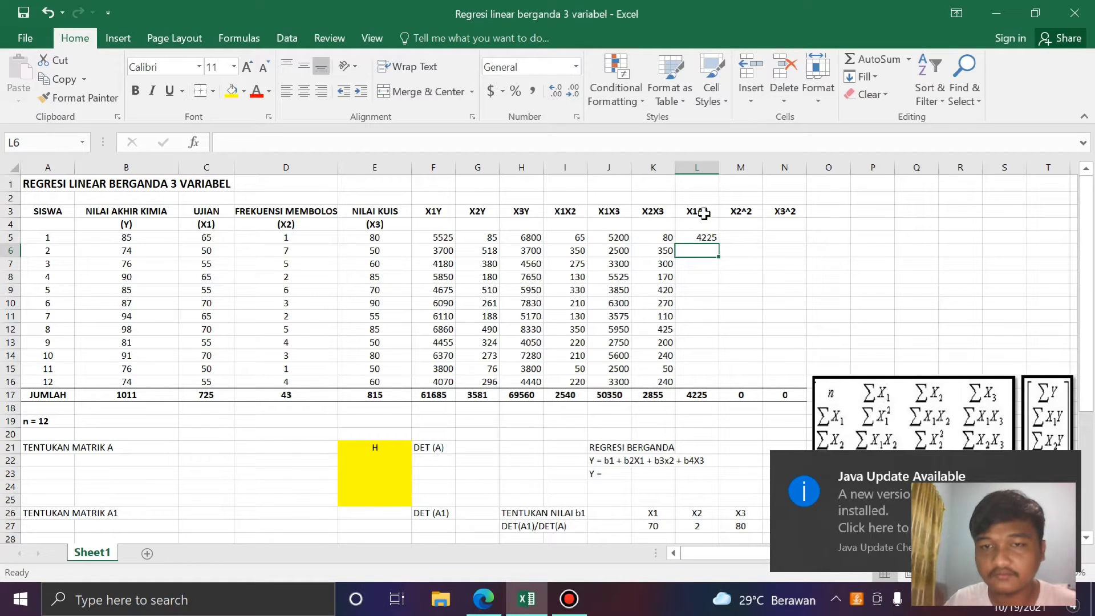
click(711, 239)
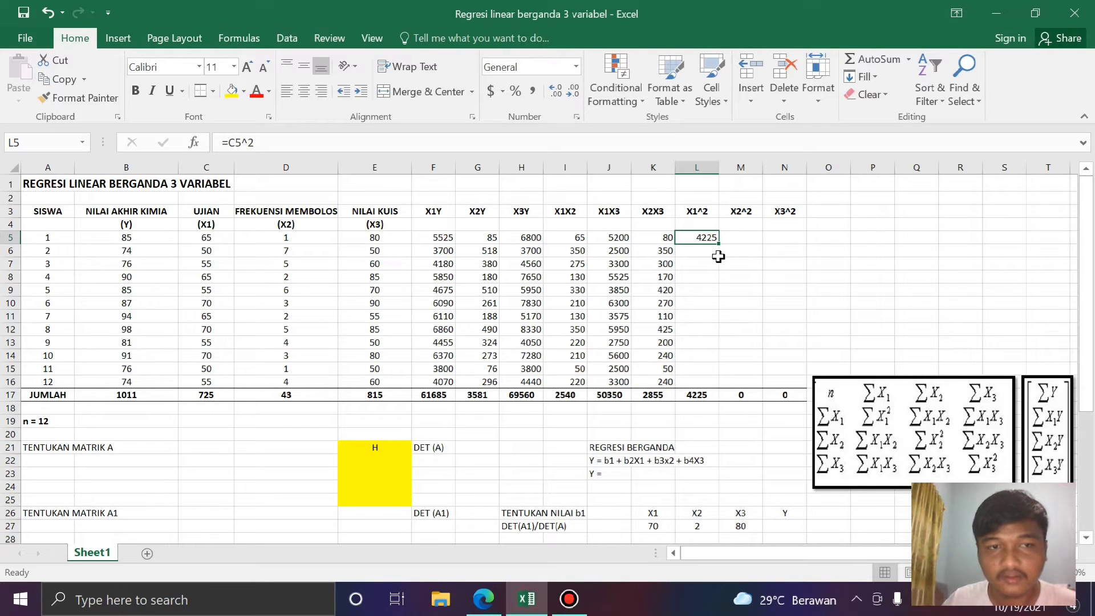
drag(717, 242, 722, 375)
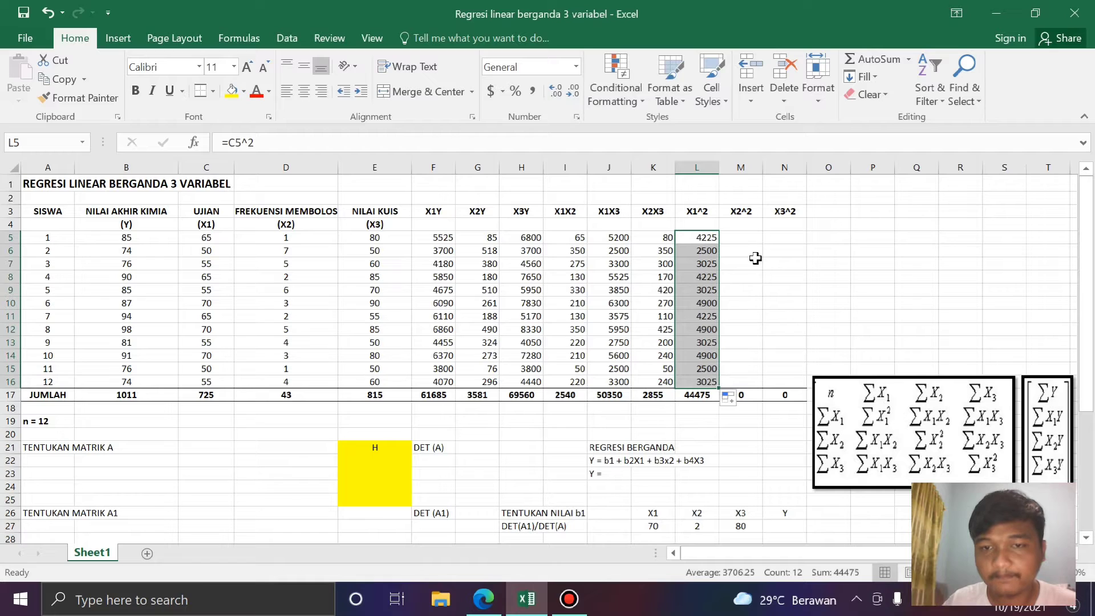
Calculate the X2^2 column by entering =D5^2 in M5 and filling the formula down to M16
click(748, 239)
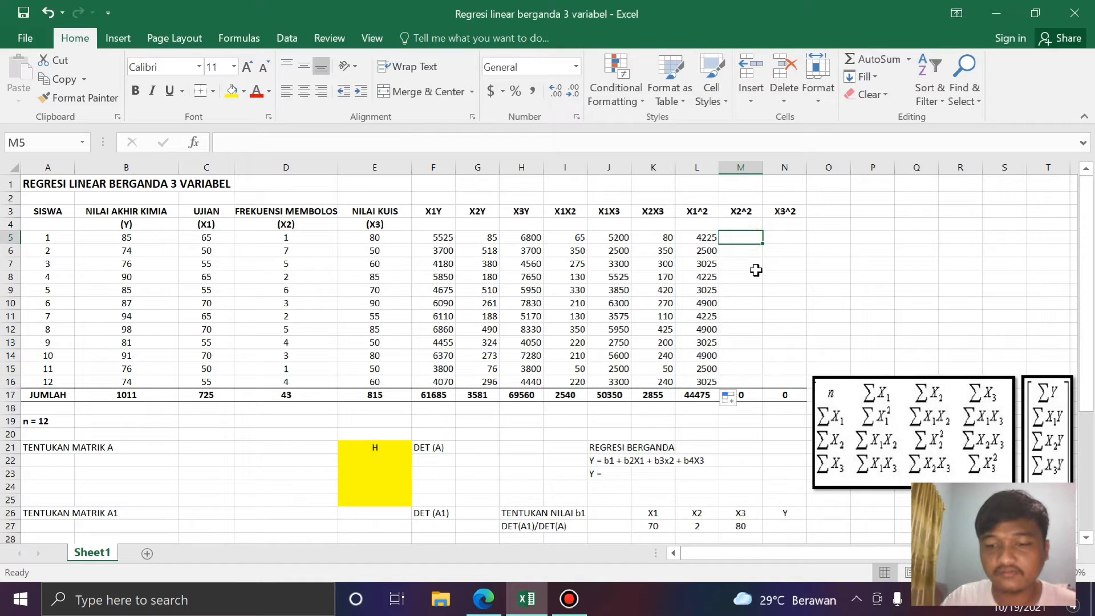
text(=)
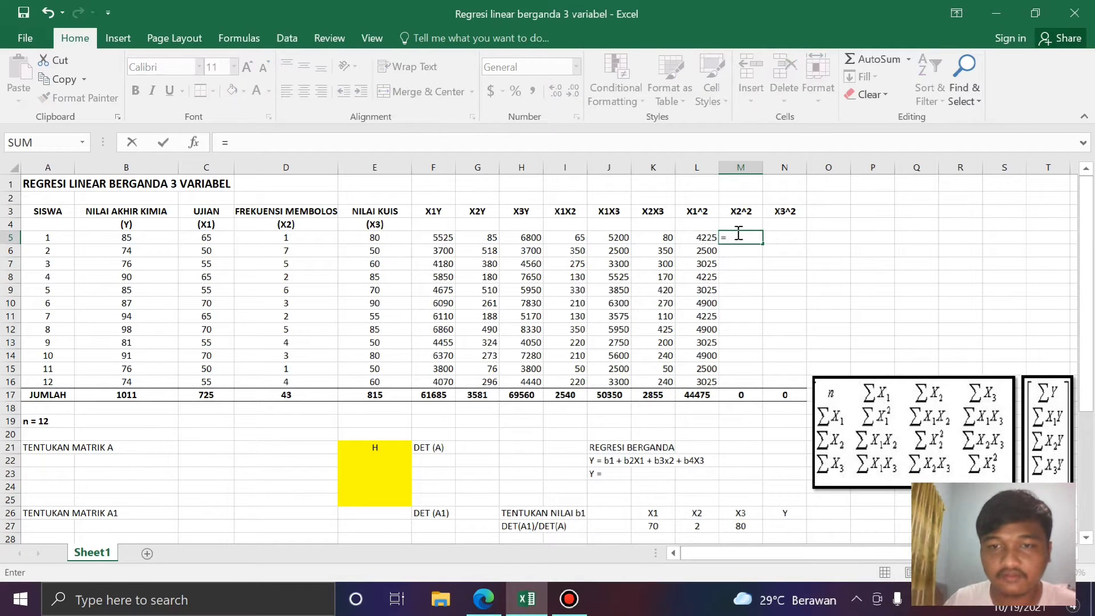
click(303, 238)
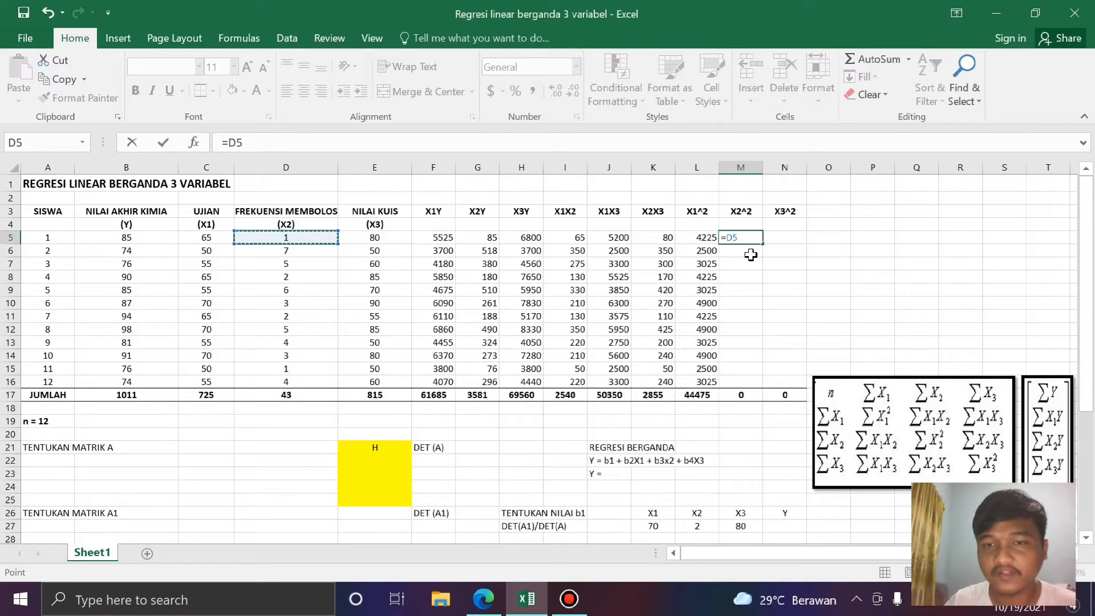
text(^2)
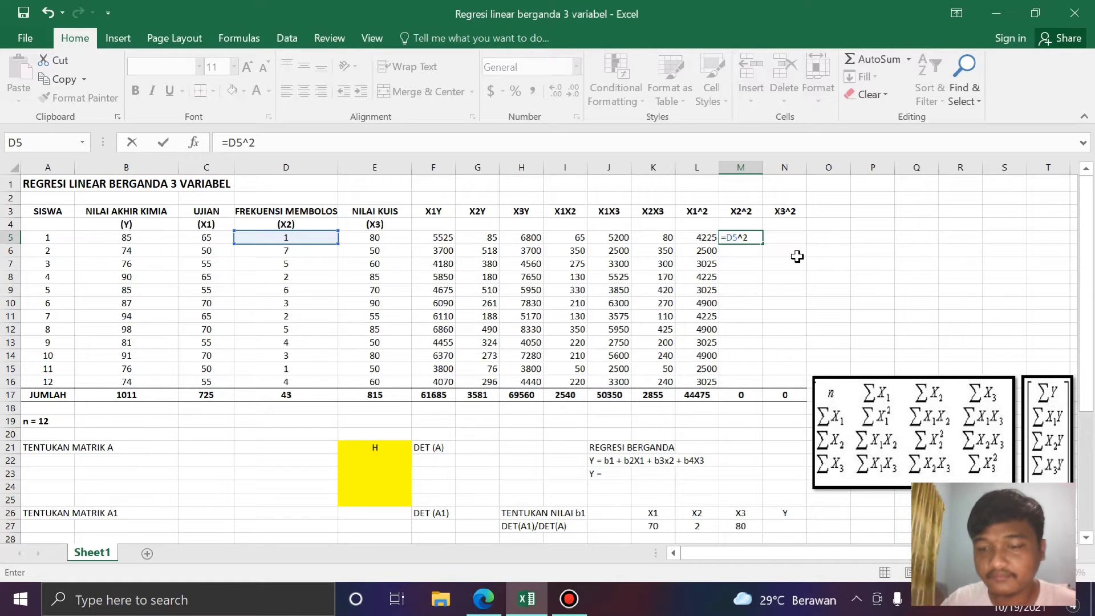
key(Return)
click(744, 236)
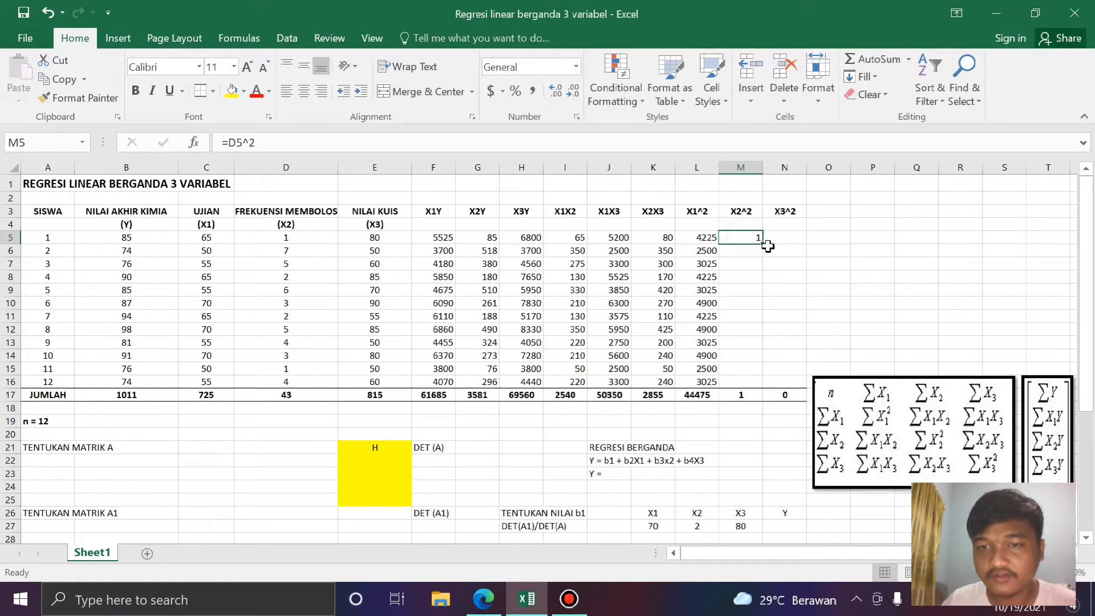
drag(763, 246, 765, 392)
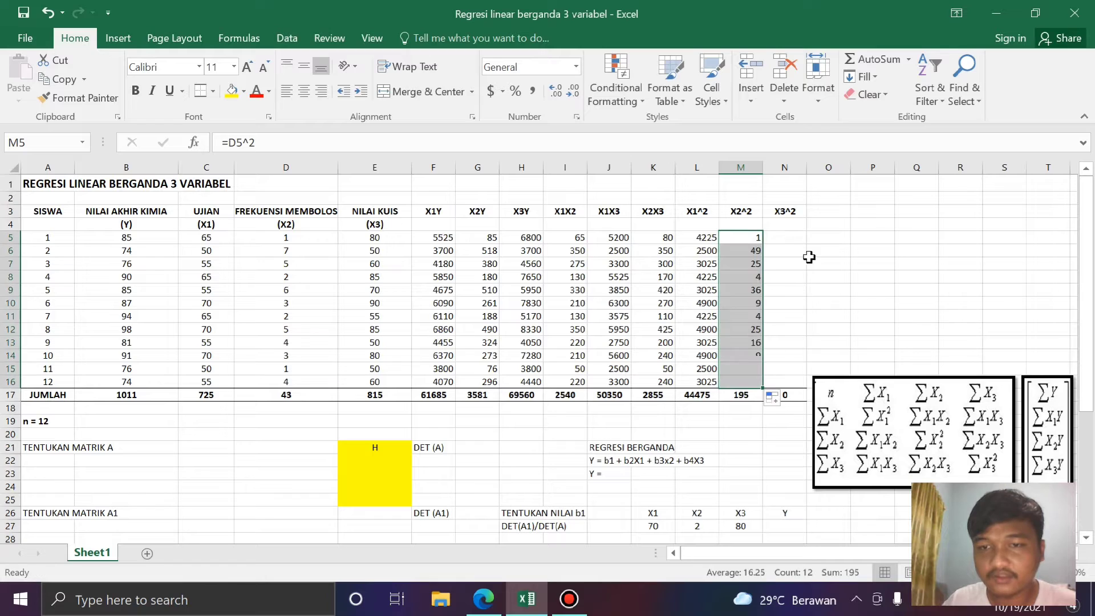
Calculate the X3^2 column by entering =E5^2 in N5 and filling the formula down to N16
click(802, 237)
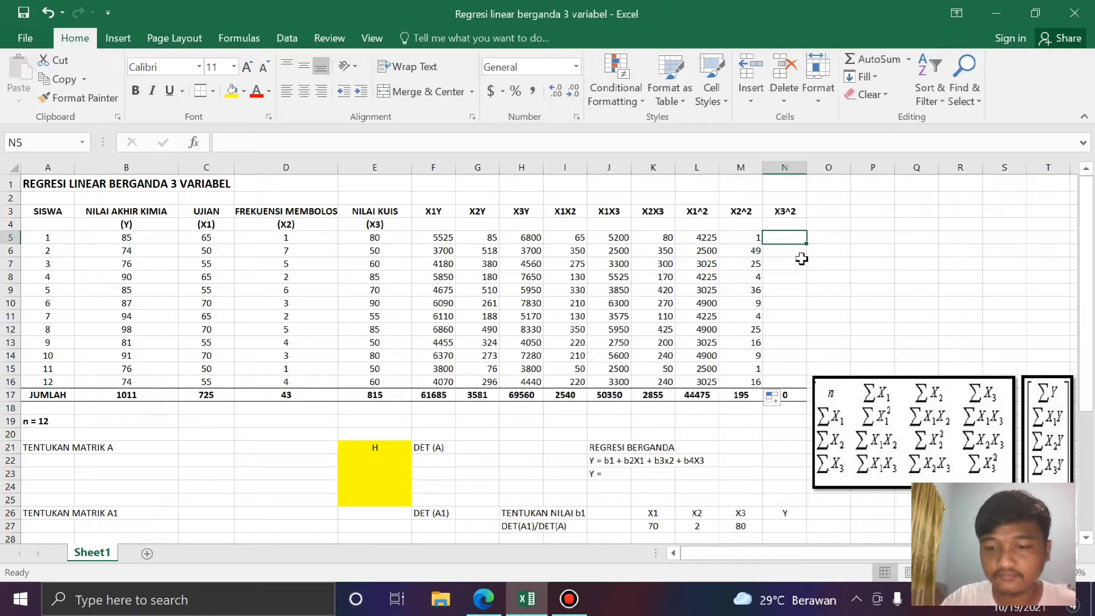
text(=)
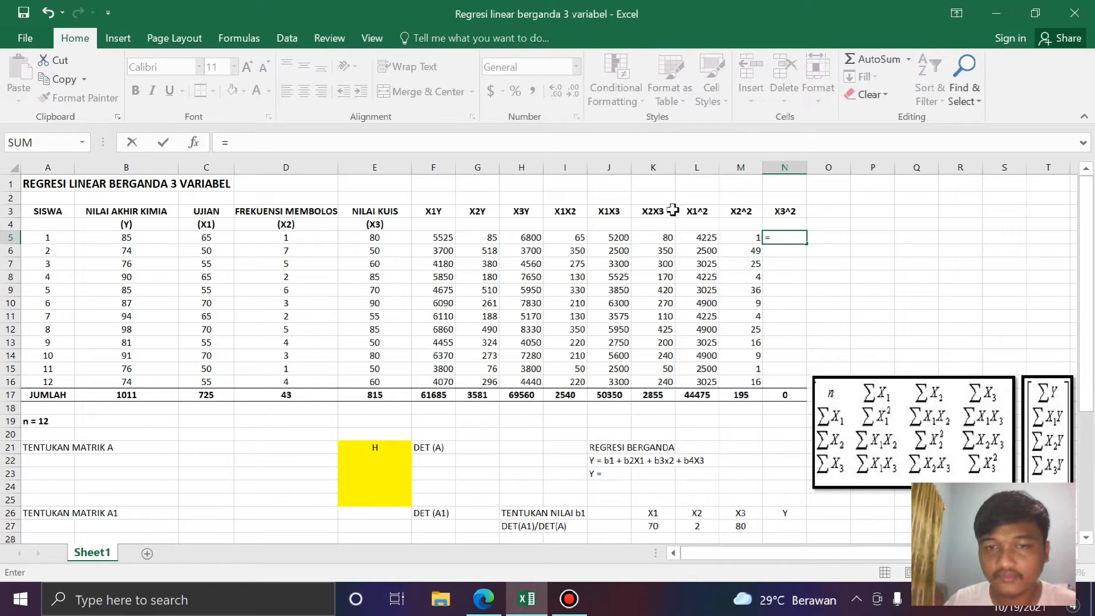
click(394, 237)
text(^2)
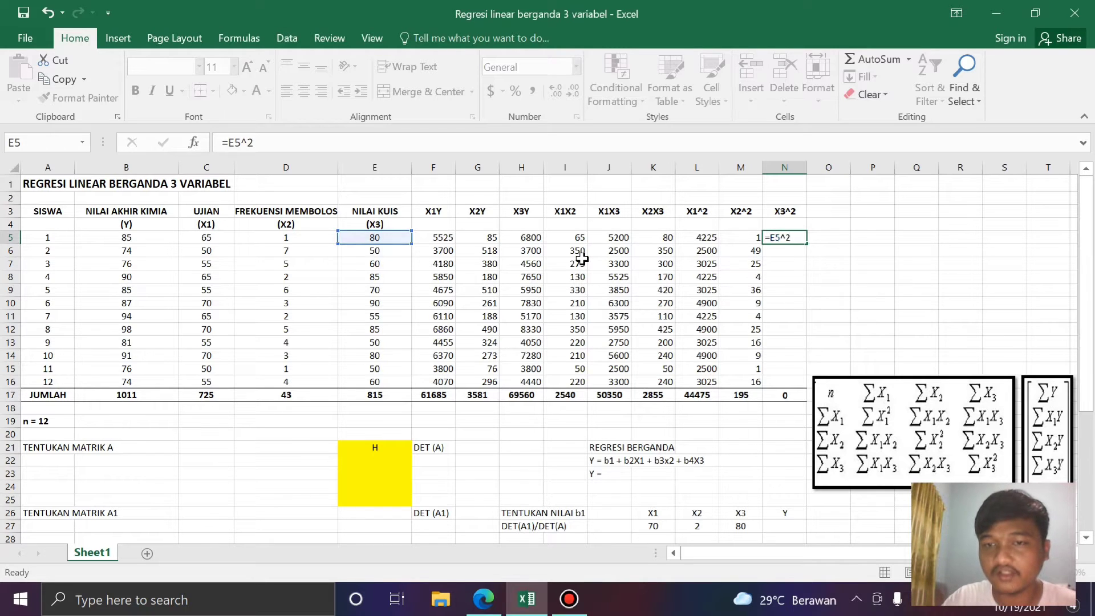
key(Return)
click(788, 238)
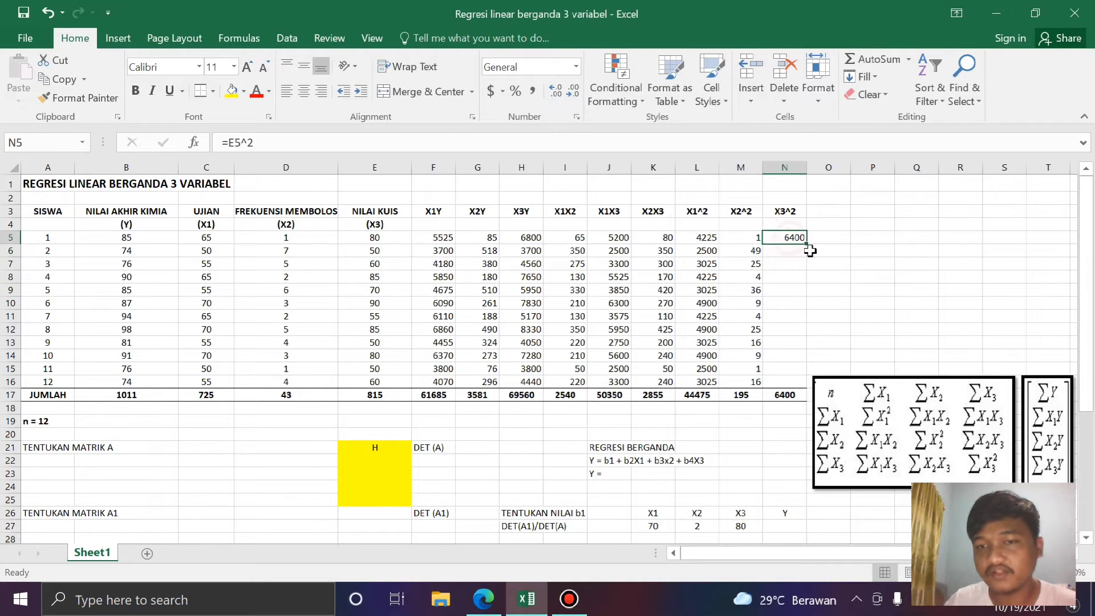
drag(806, 244, 808, 384)
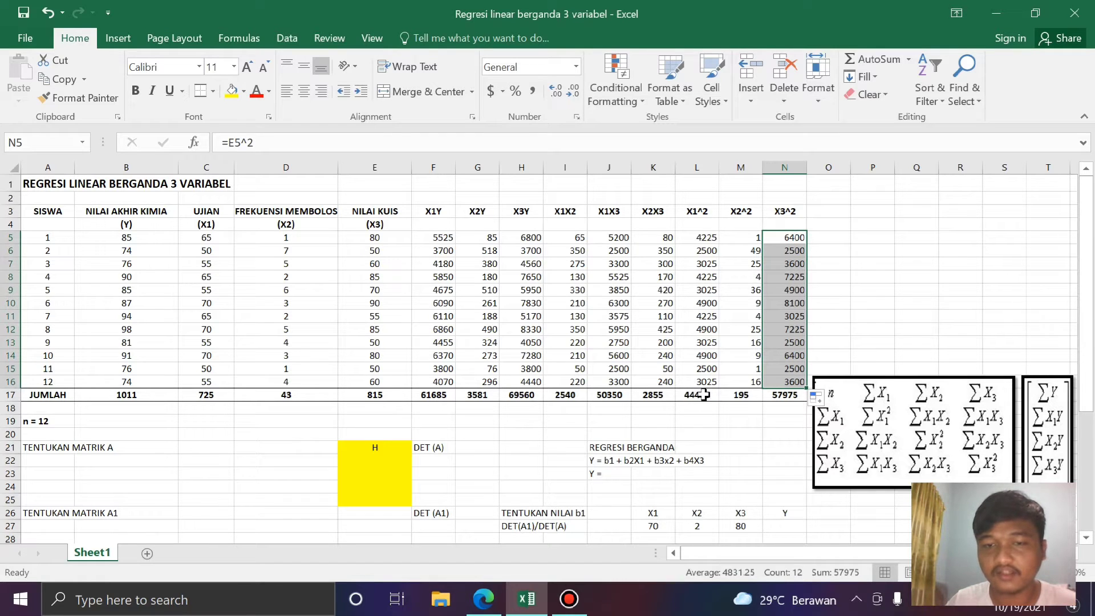
Check the JUMLAH row totals in F17 through N17, from X1Y to X3^2
click(704, 395)
click(648, 329)
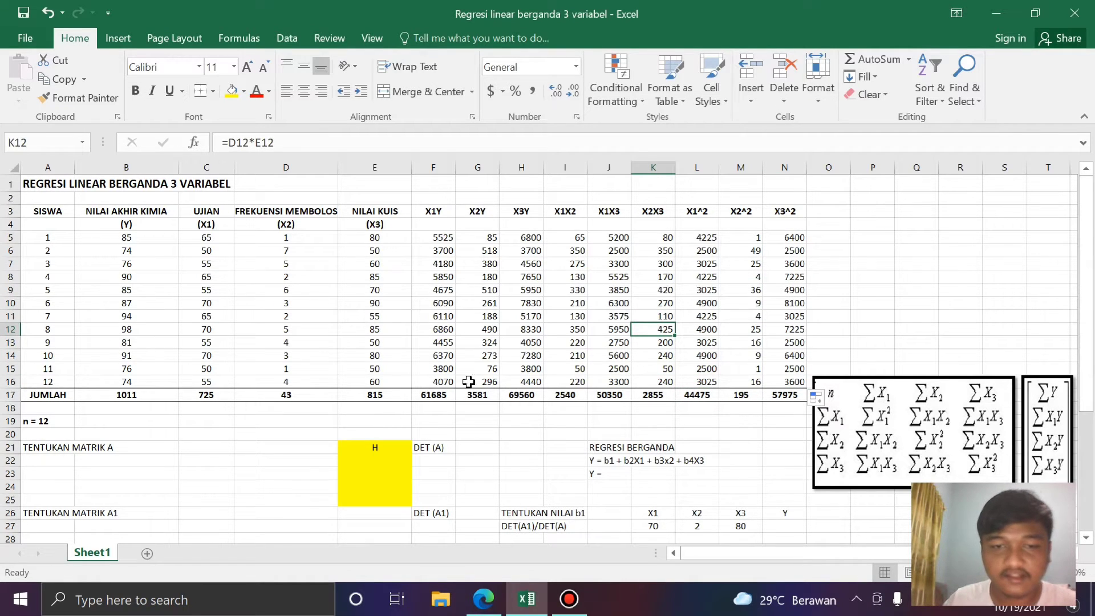
click(441, 397)
click(479, 394)
click(522, 394)
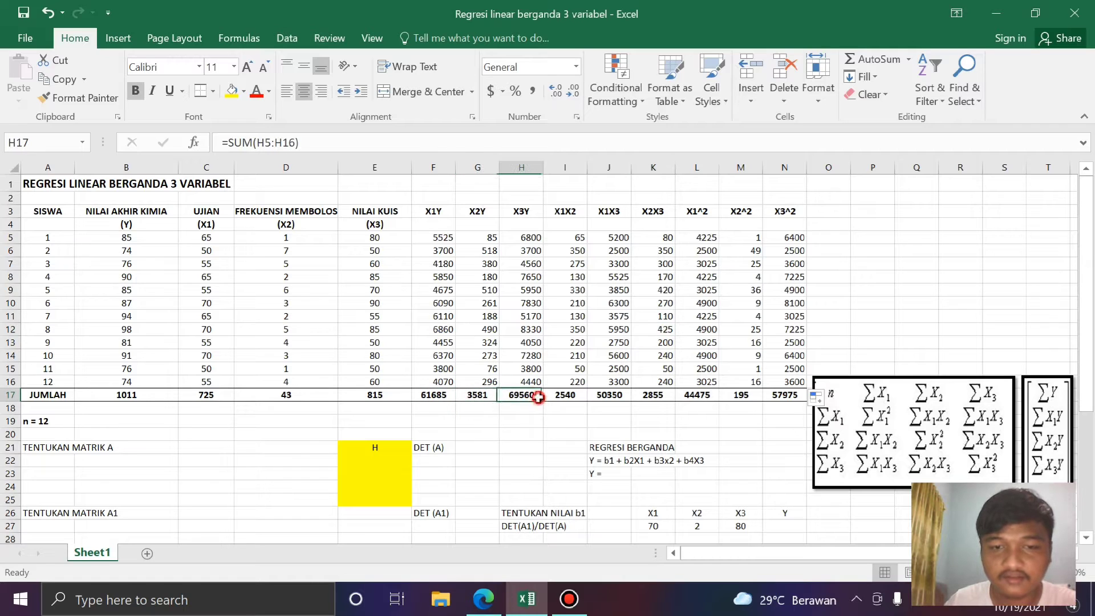
click(565, 395)
click(613, 397)
click(650, 395)
click(697, 396)
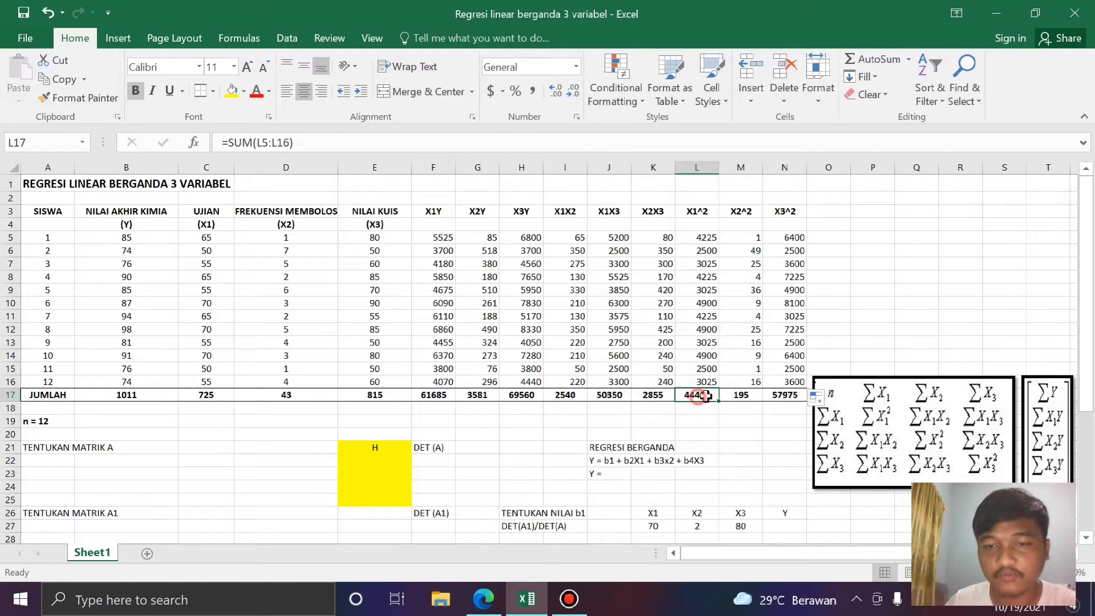
click(737, 395)
click(794, 398)
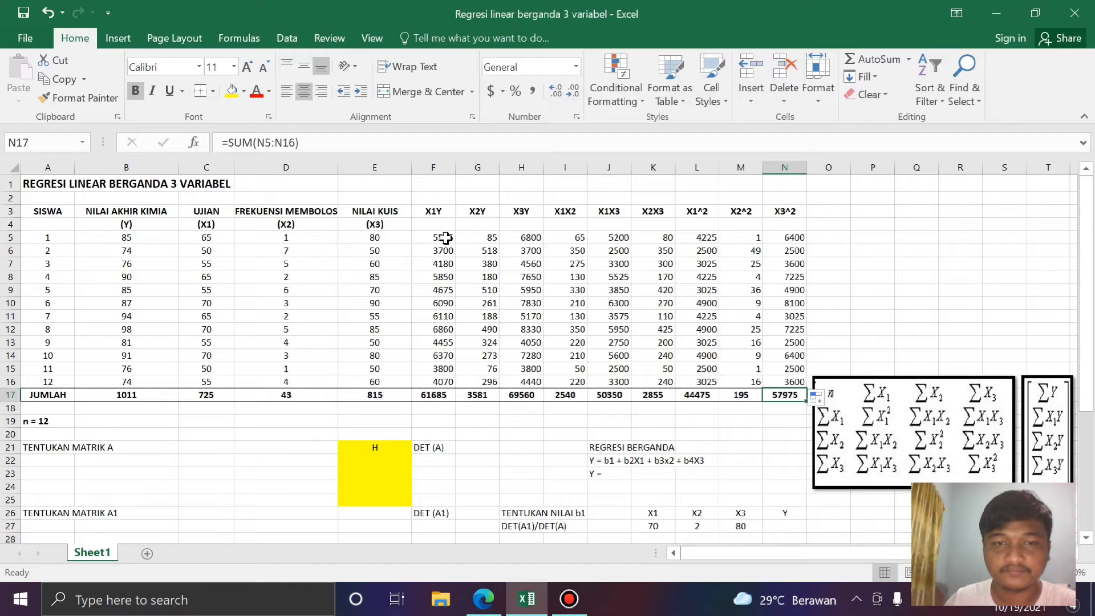
Center the product and square values together with their totals in F5:N17
drag(443, 237, 799, 394)
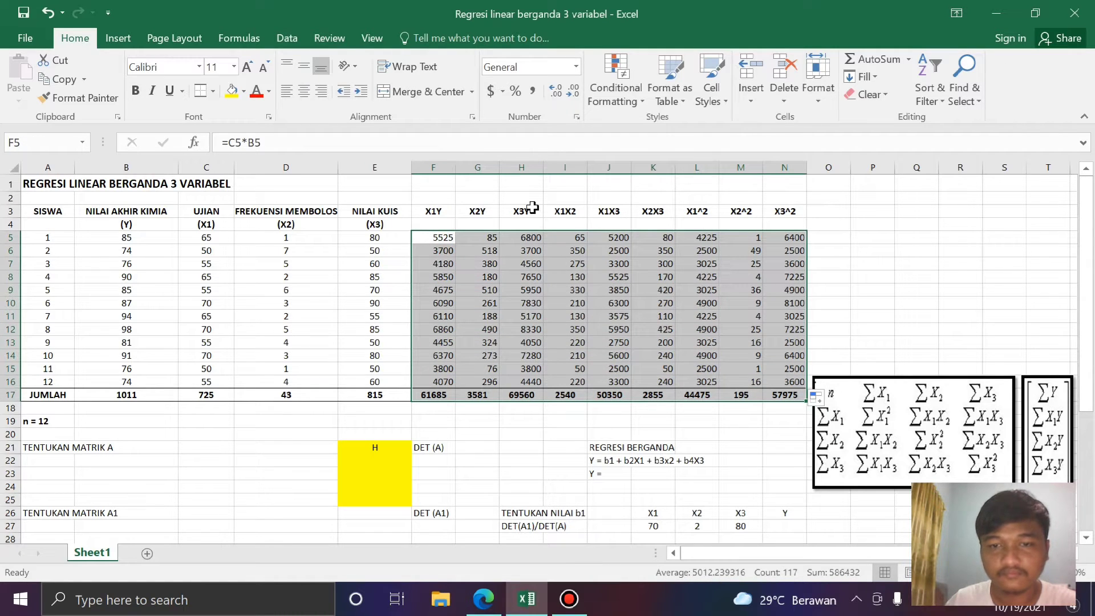
click(304, 92)
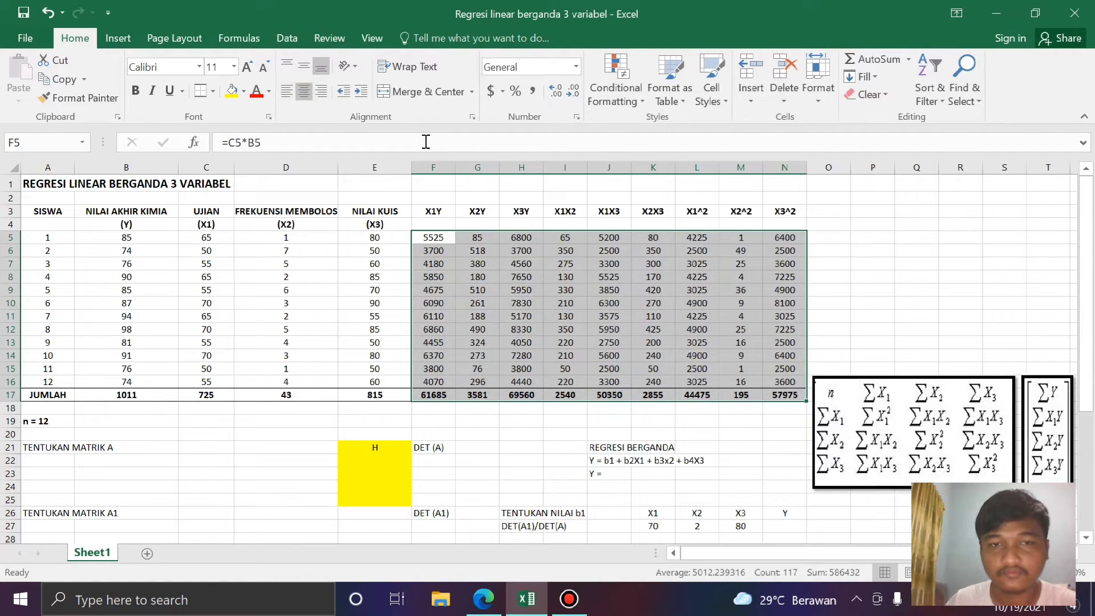
click(571, 312)
click(206, 421)
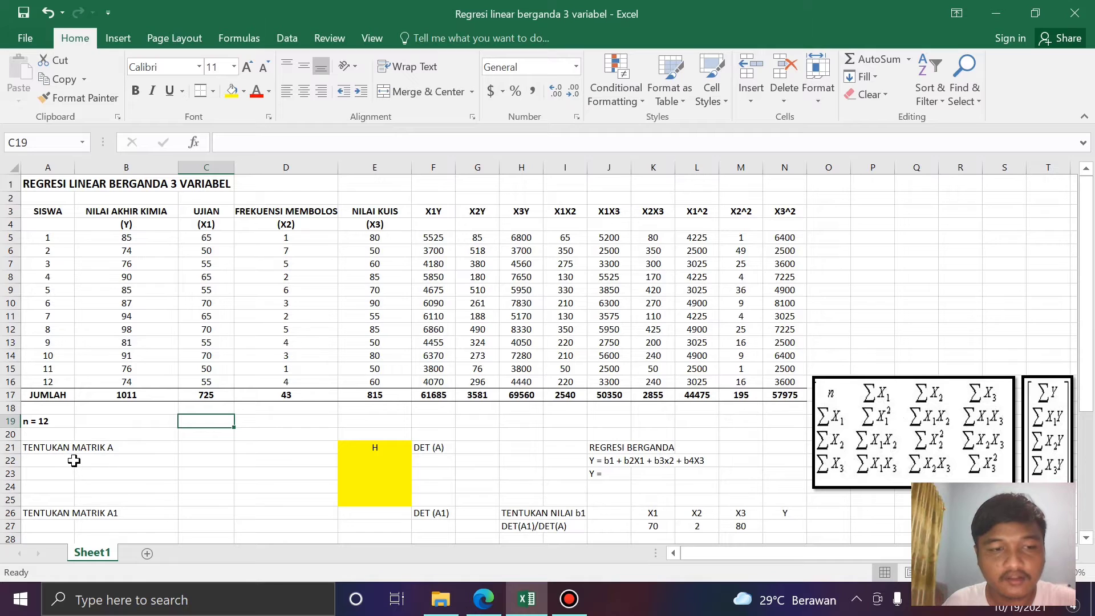
Move the reference picture of the 4x4 sums matrix slightly lower on the sheet
click(49, 456)
scroll(450, 372, down, 2)
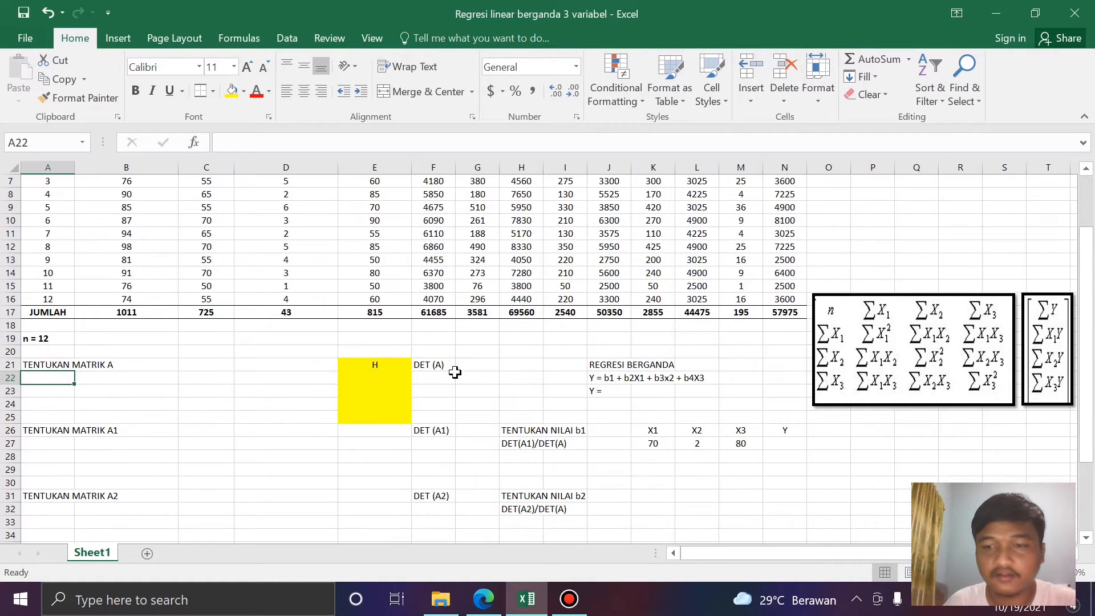
click(913, 344)
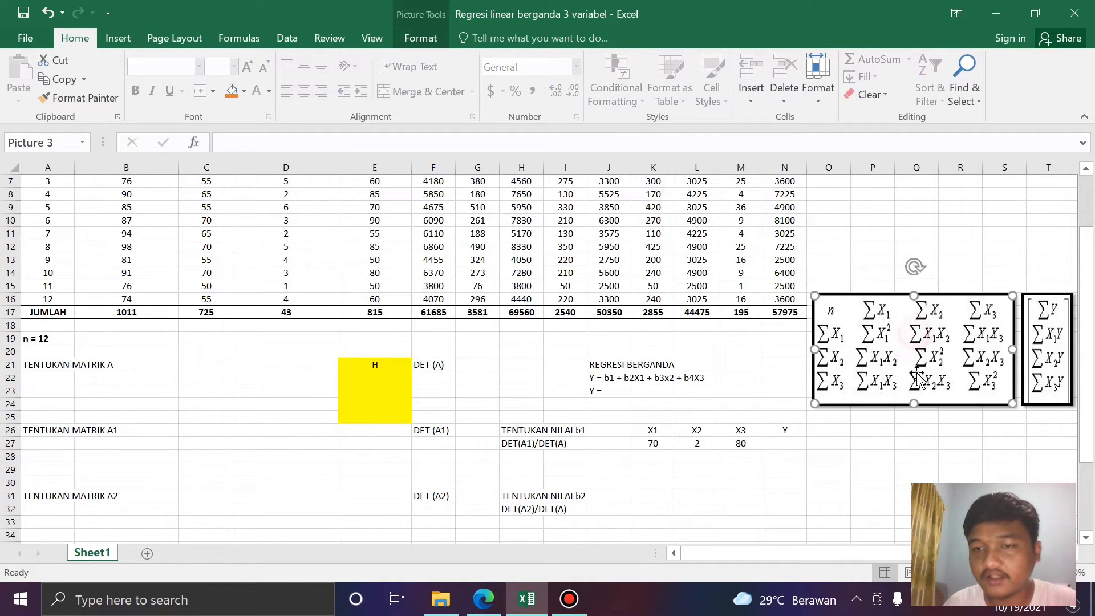
drag(917, 337, 914, 366)
click(844, 248)
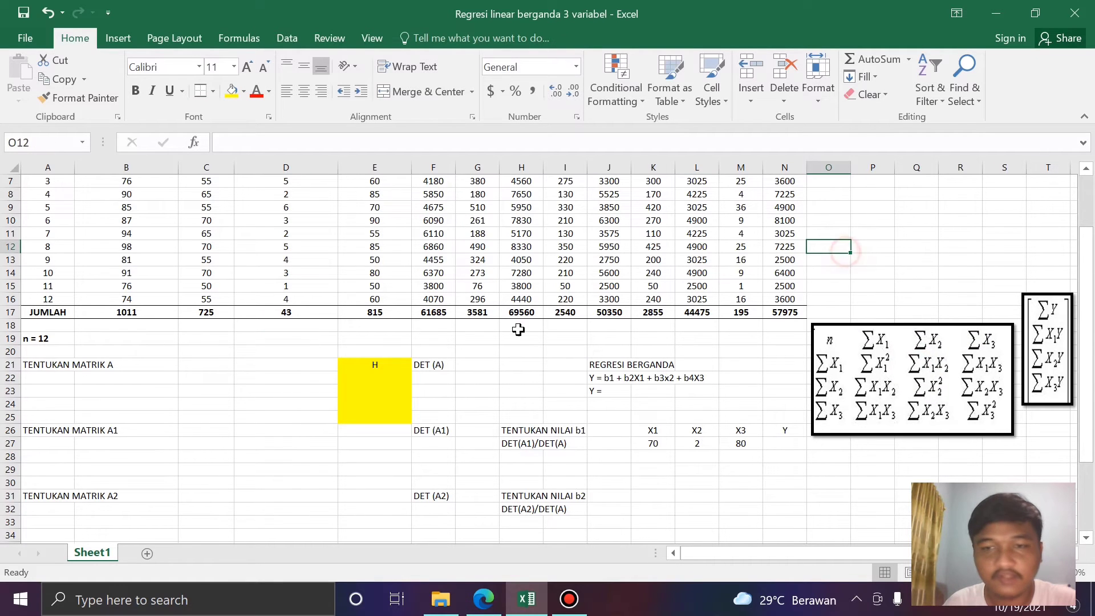
Start the first column of matrix A by entering 12 in A22 and =C17 in A23
click(33, 378)
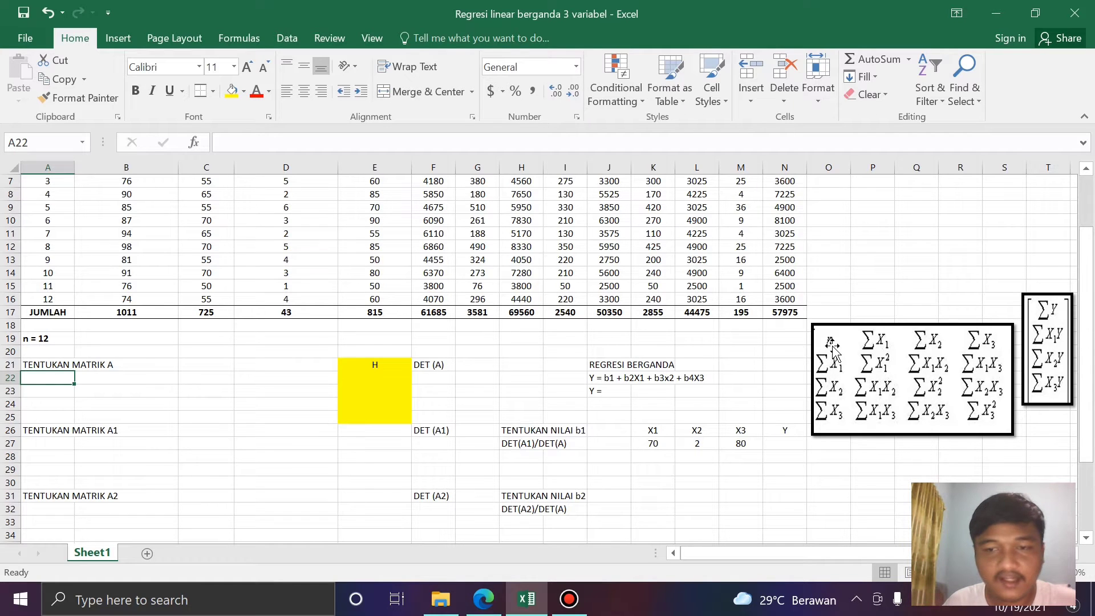
scroll(109, 325, up, 2)
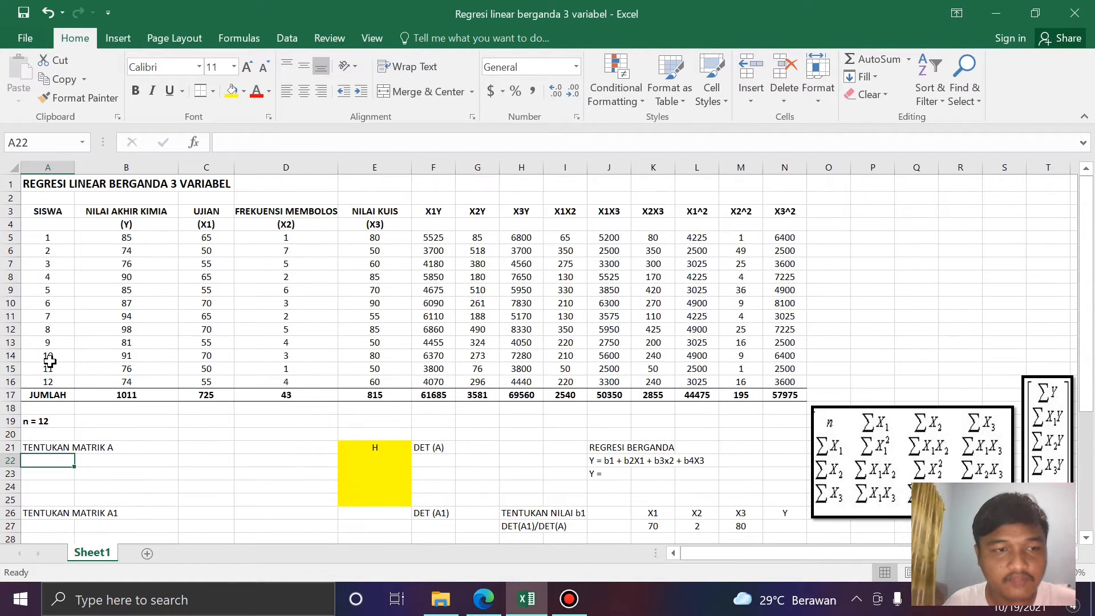
scroll(49, 360, down, 1)
text(12)
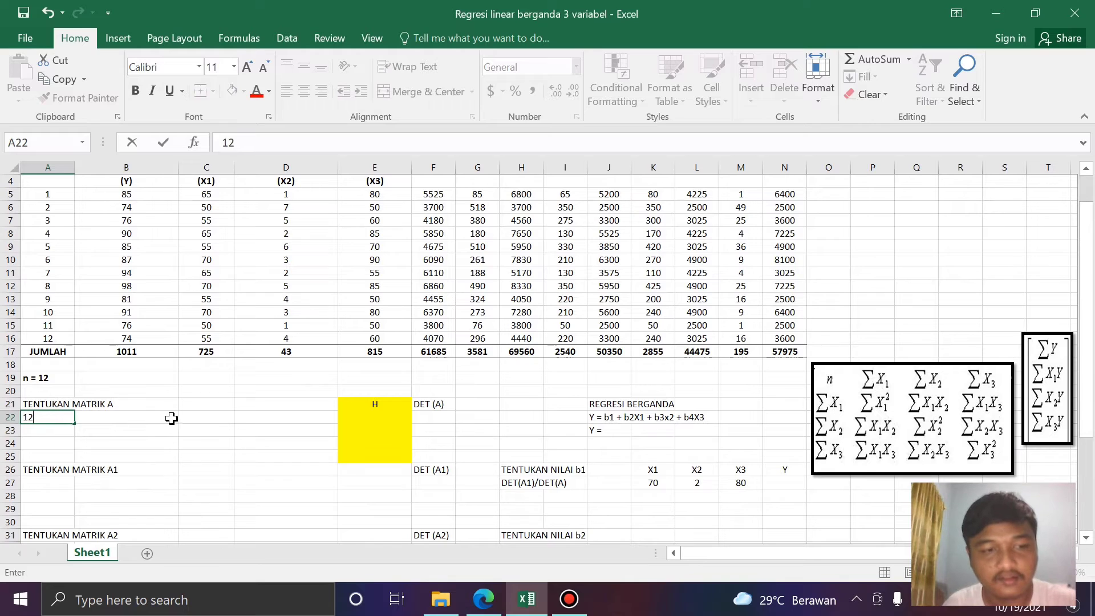
click(67, 430)
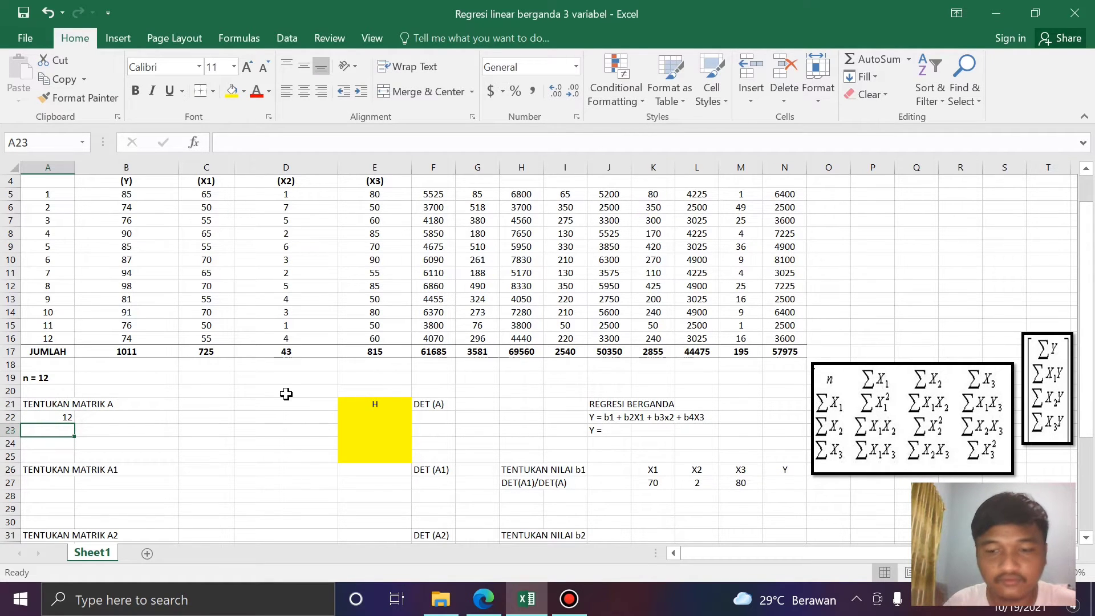
text(=)
scroll(316, 324, up, 1)
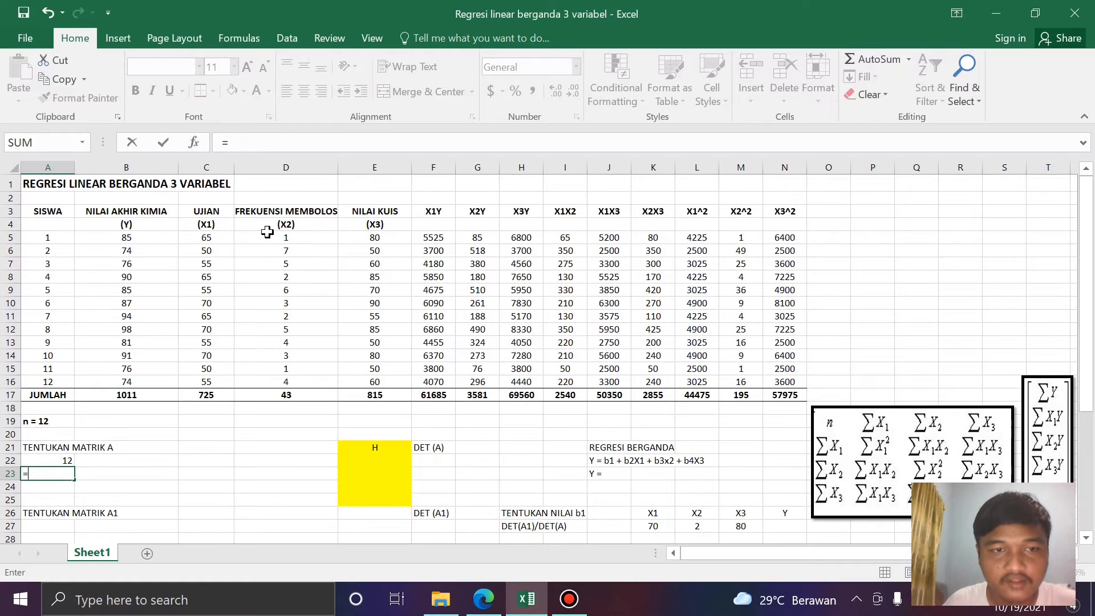
click(207, 395)
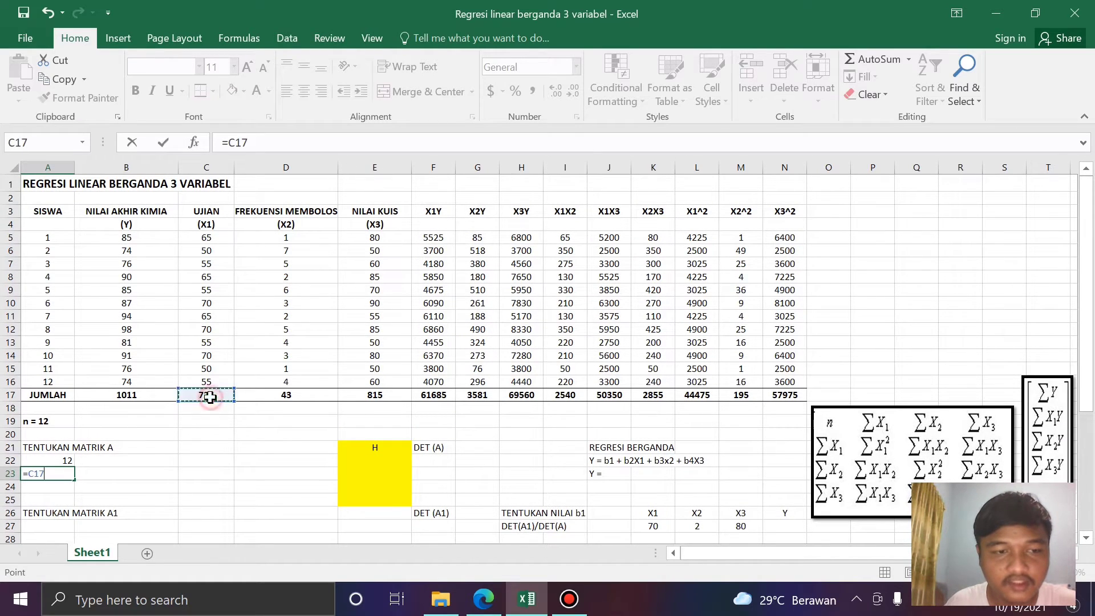
key(Return)
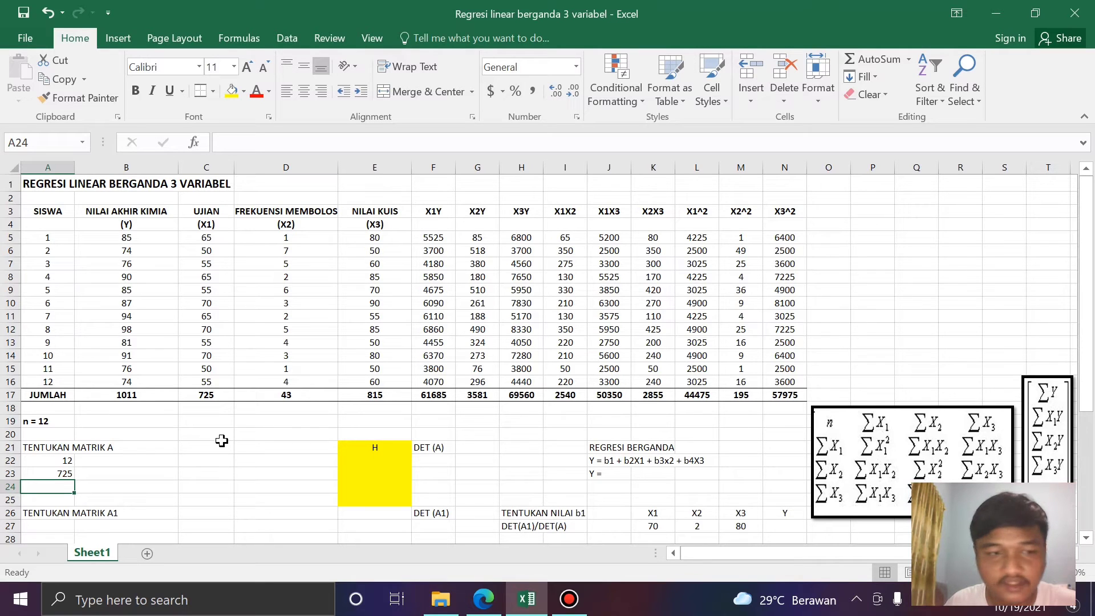
Complete the first column of matrix A with =D17 in A24 and =E17 in A25
text(=)
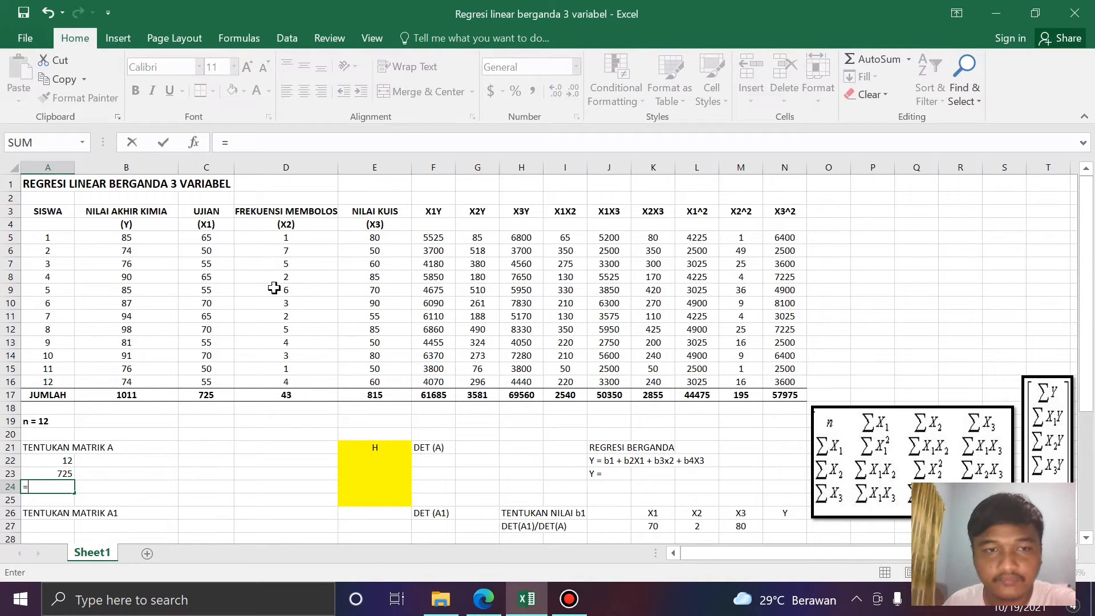
click(289, 397)
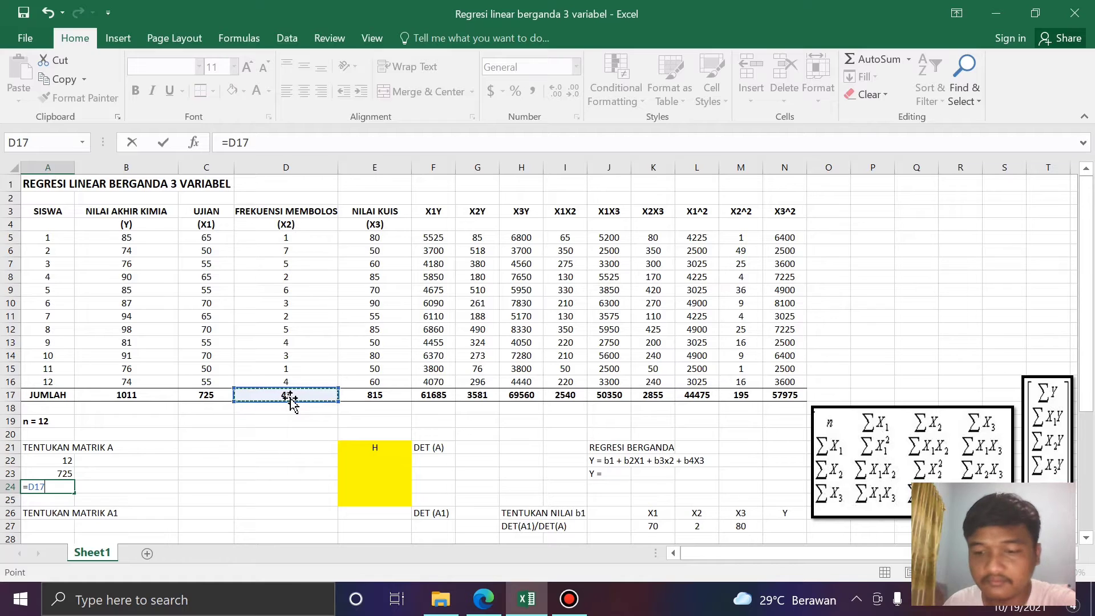
key(Return)
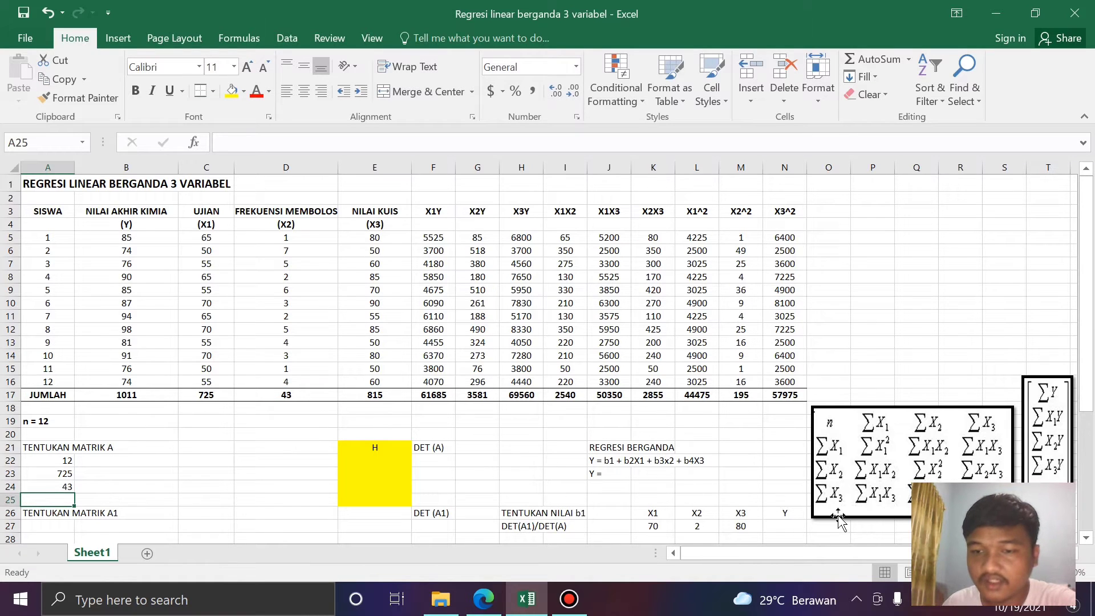
text(=)
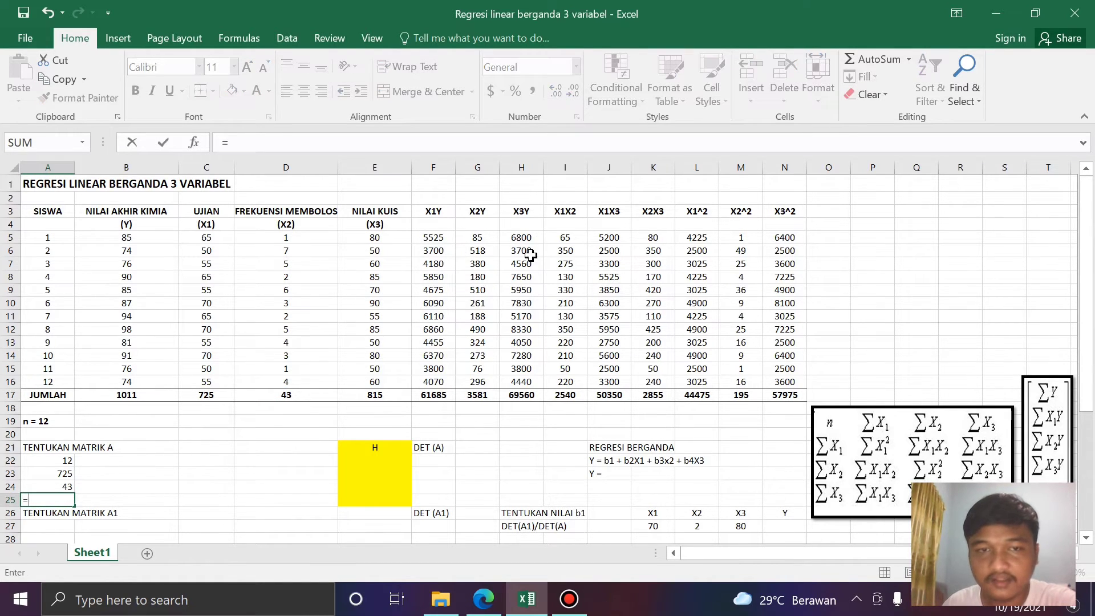
click(394, 394)
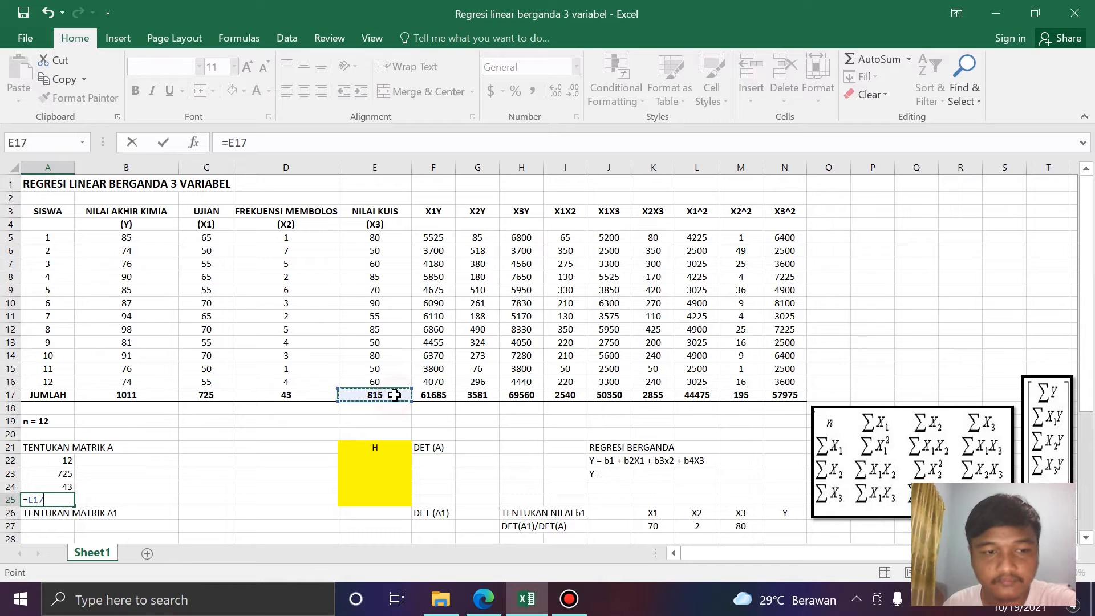
key(Return)
Enter the first two values of matrix A's second column, =C17 in B22 and =L17 in B23
scroll(104, 387, down, 1)
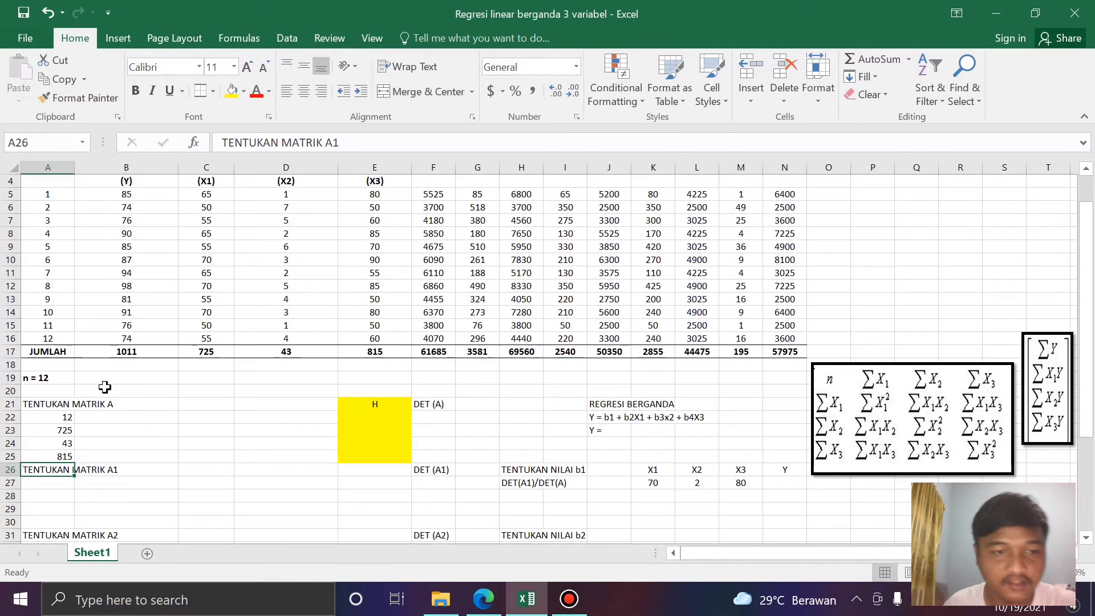
click(79, 429)
drag(67, 415, 317, 455)
click(145, 420)
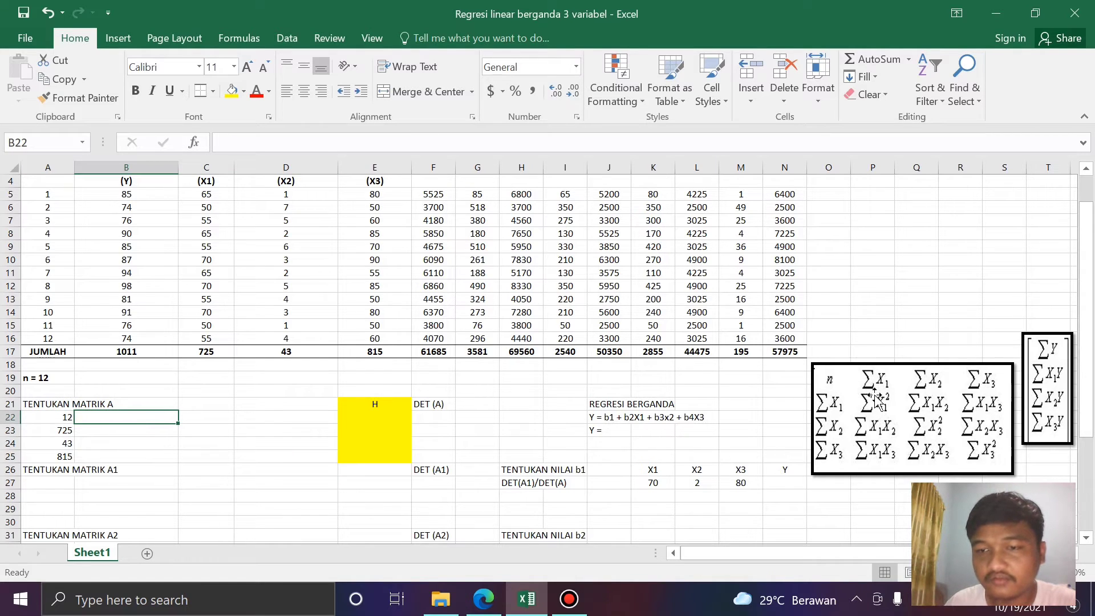
scroll(337, 371, up, 1)
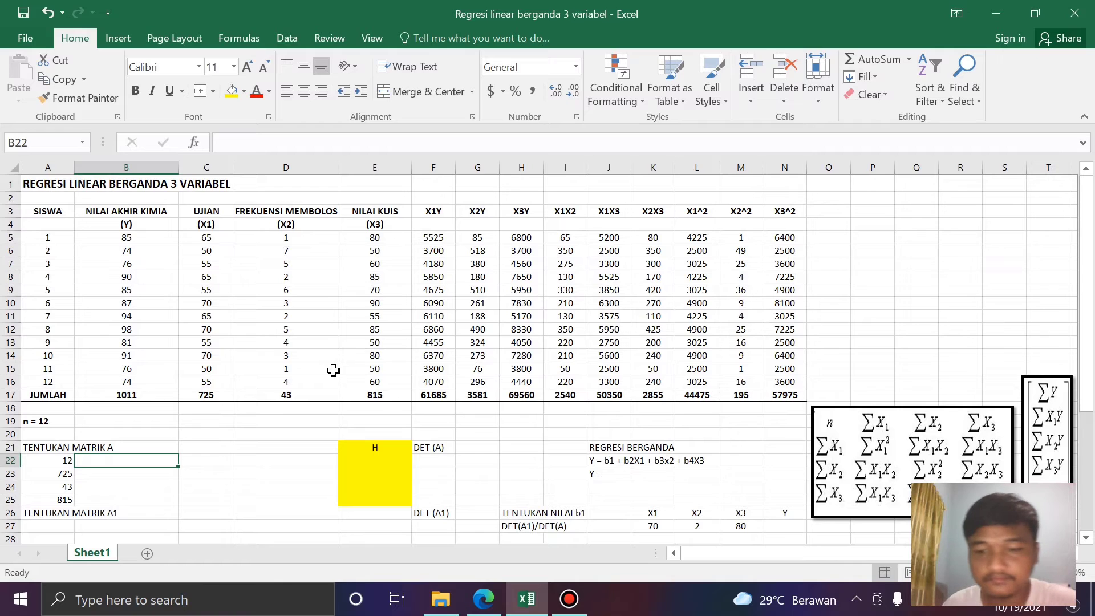
text(=)
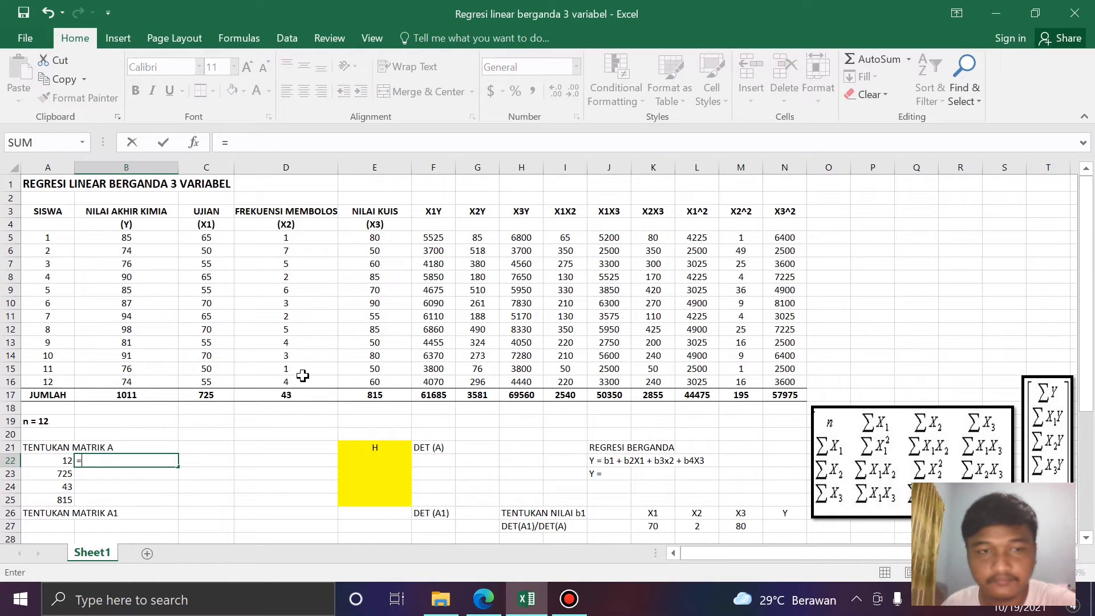
click(203, 394)
key(Return)
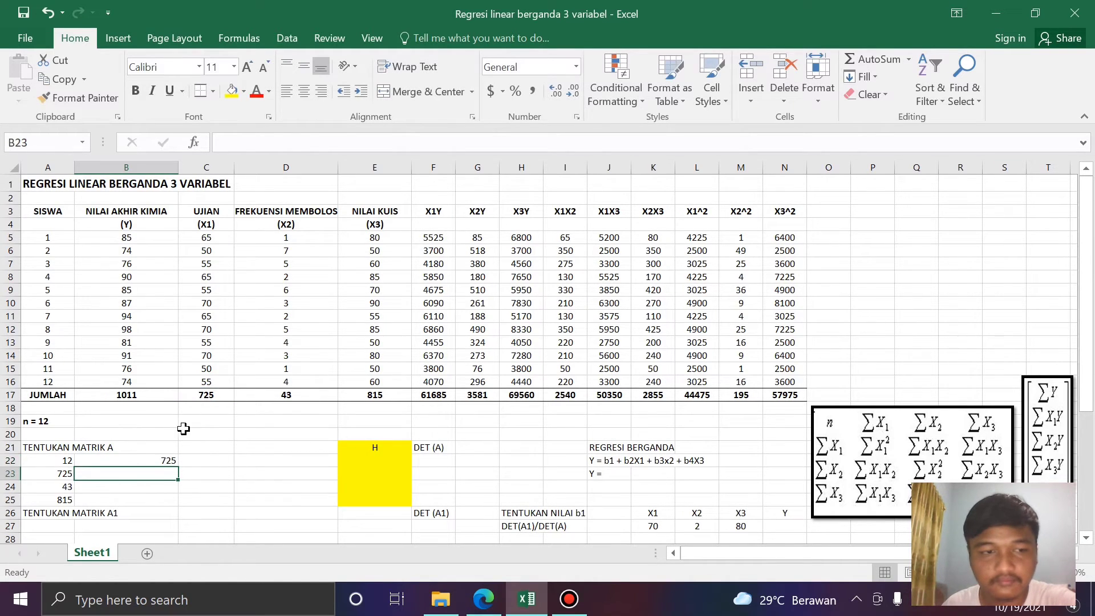
text(=)
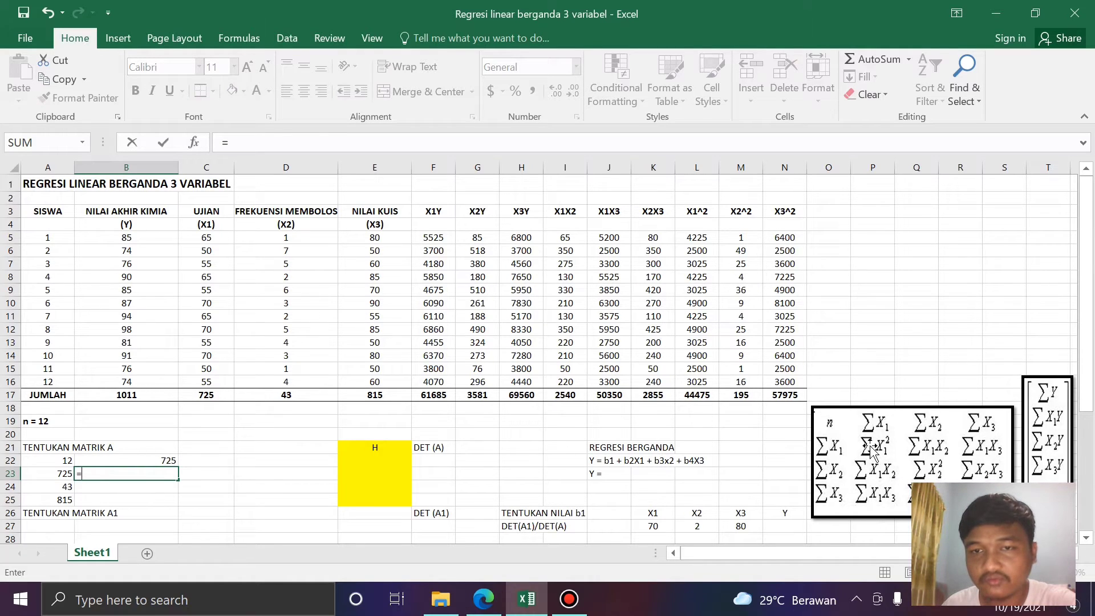
click(703, 398)
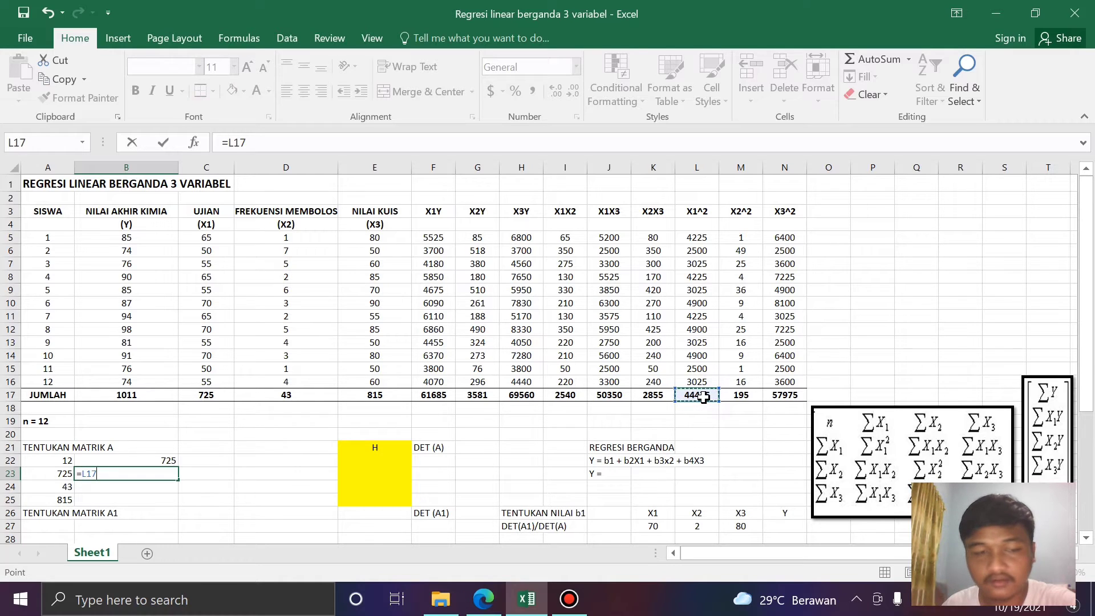
key(Return)
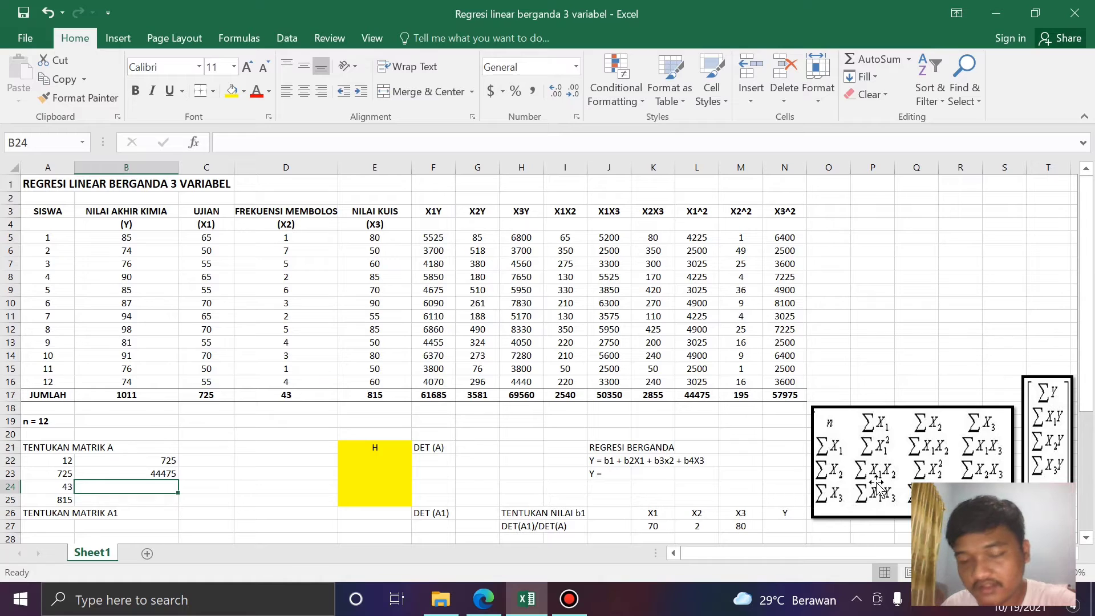
Complete the second column of matrix A with =I17 in B24 and =J17 in B25
text(=)
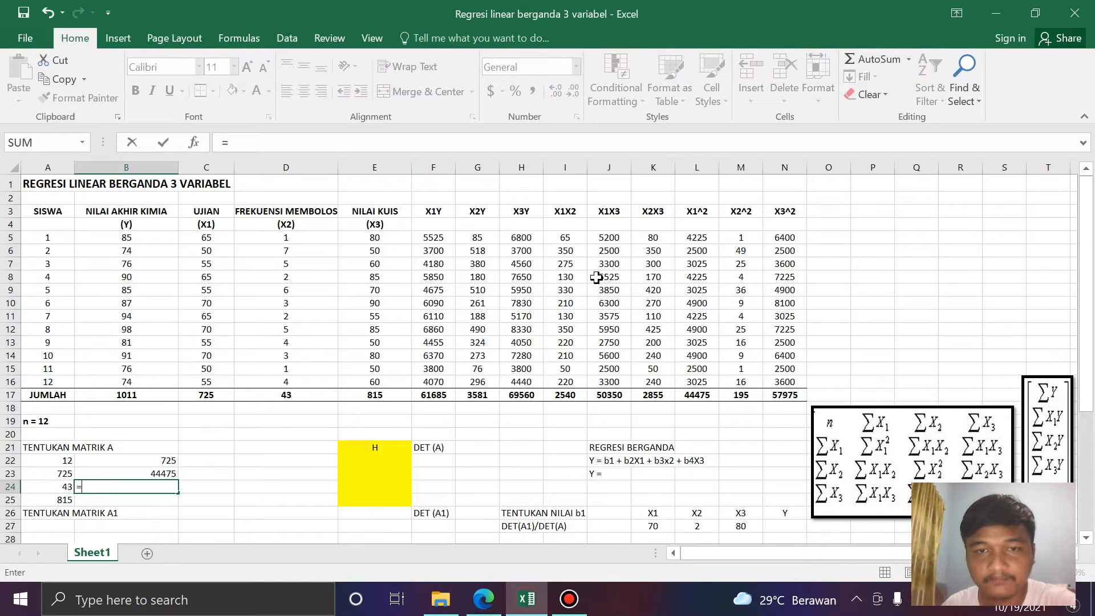
click(580, 396)
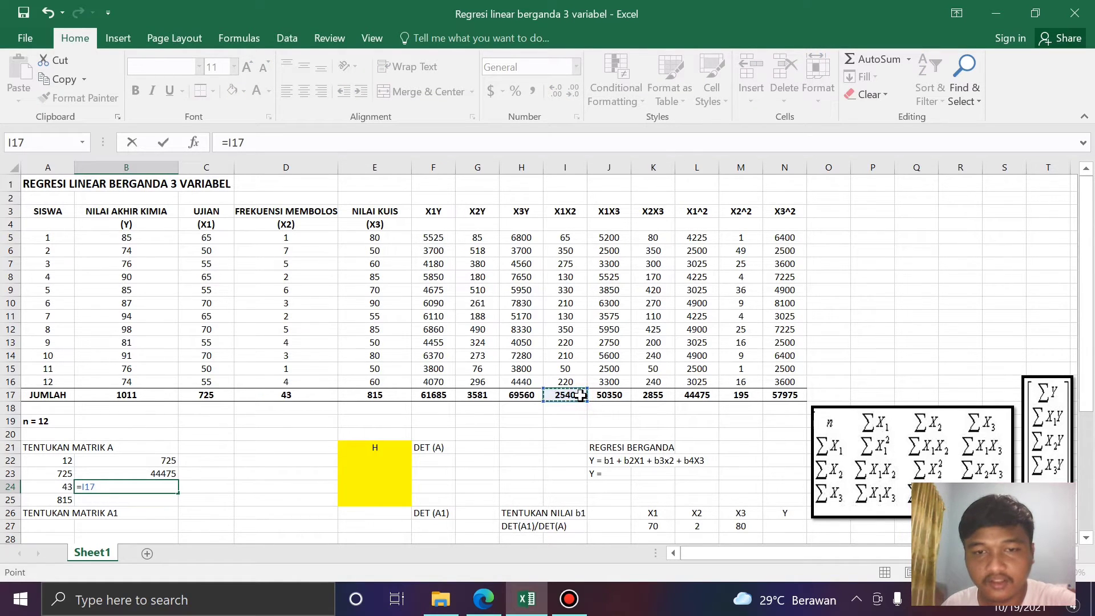
key(Return)
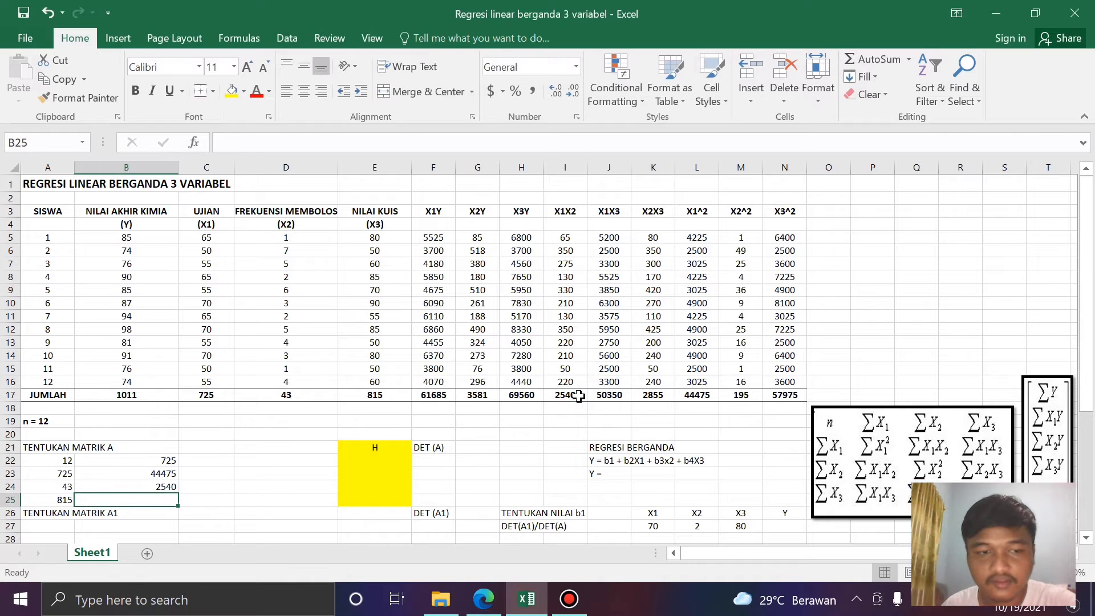
text(=)
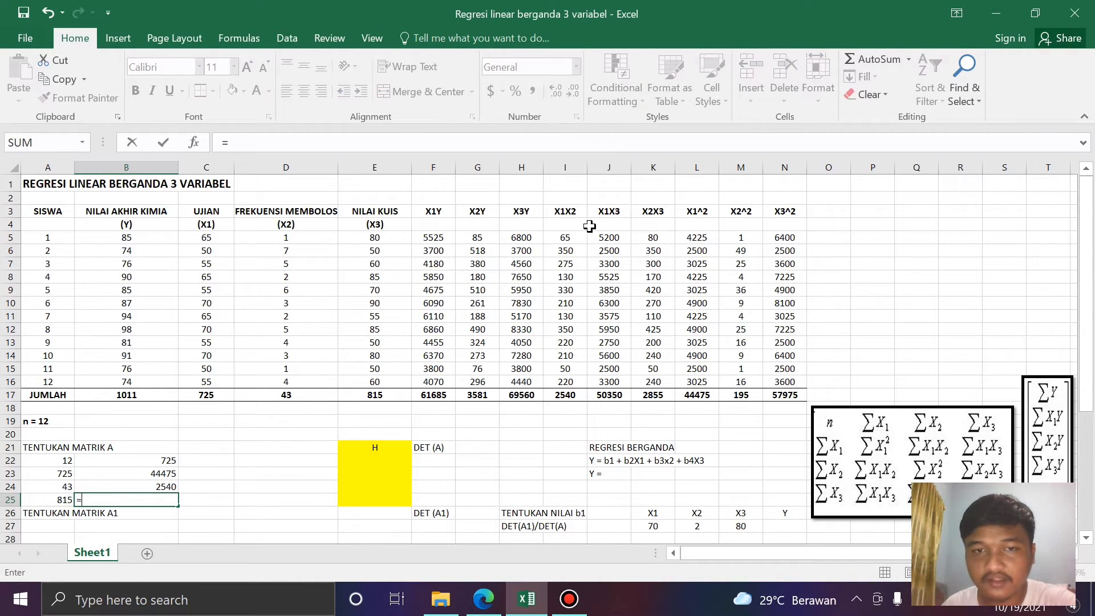
click(620, 397)
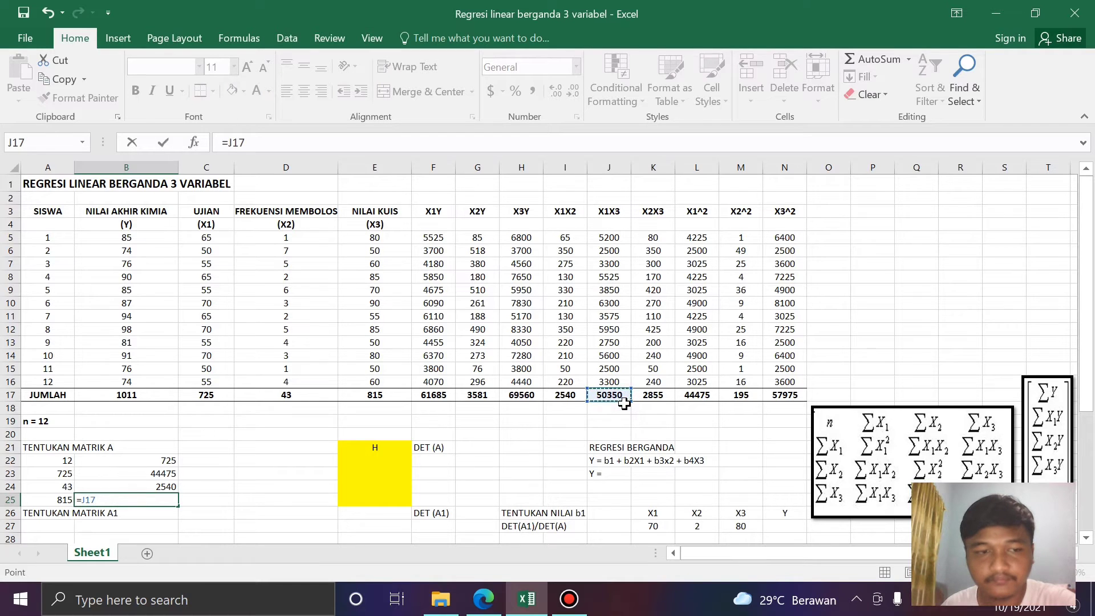
key(Return)
Start the third column of matrix A by entering =D17 in C22 and =I17 in C23
click(228, 460)
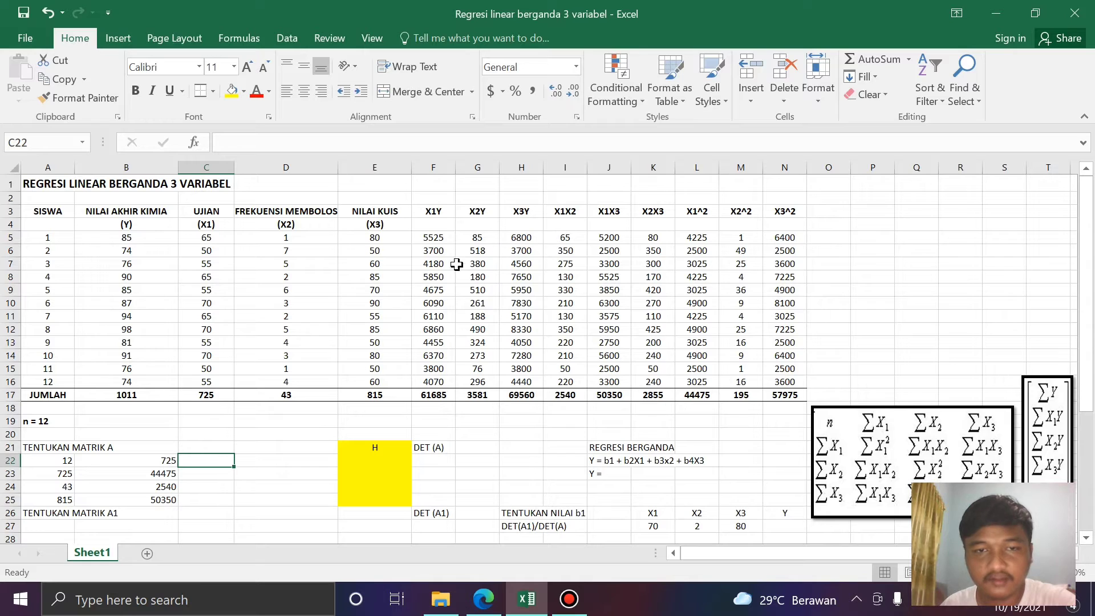
text(=)
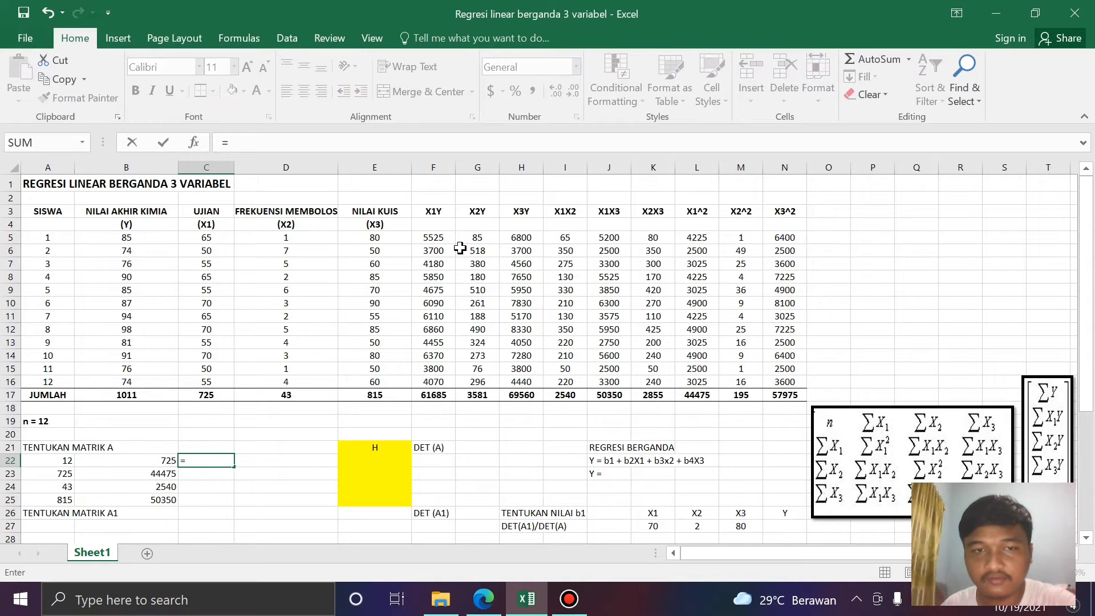
click(298, 397)
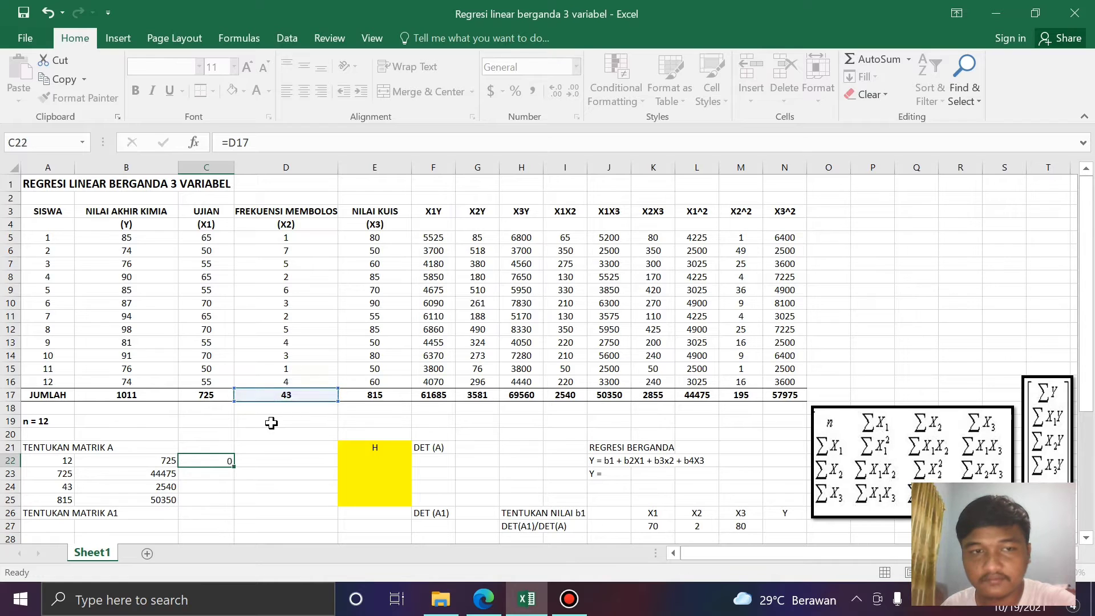
key(Return)
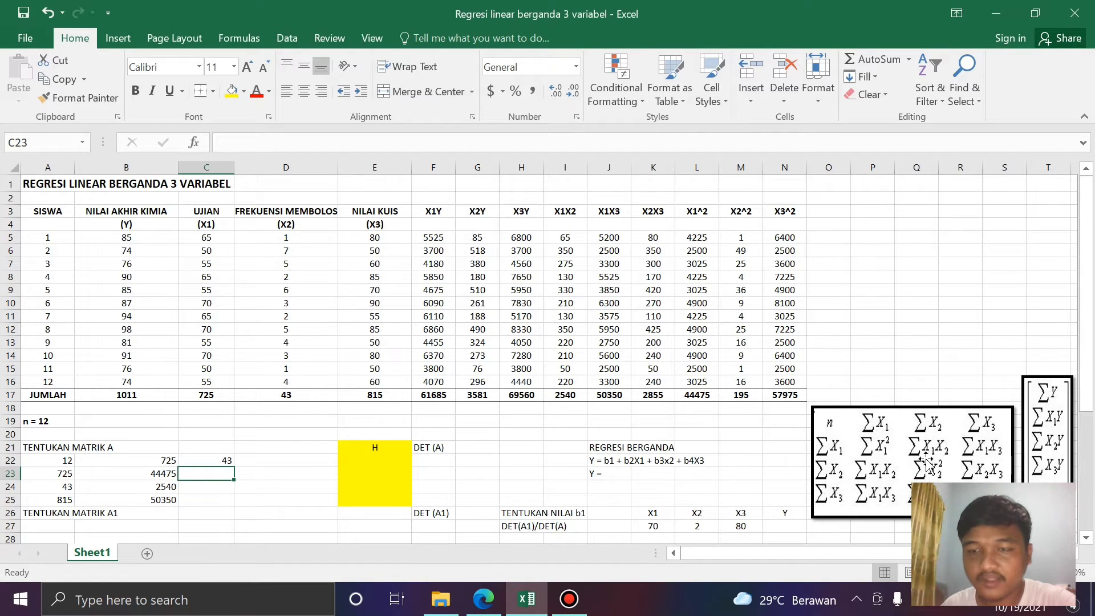
text(=)
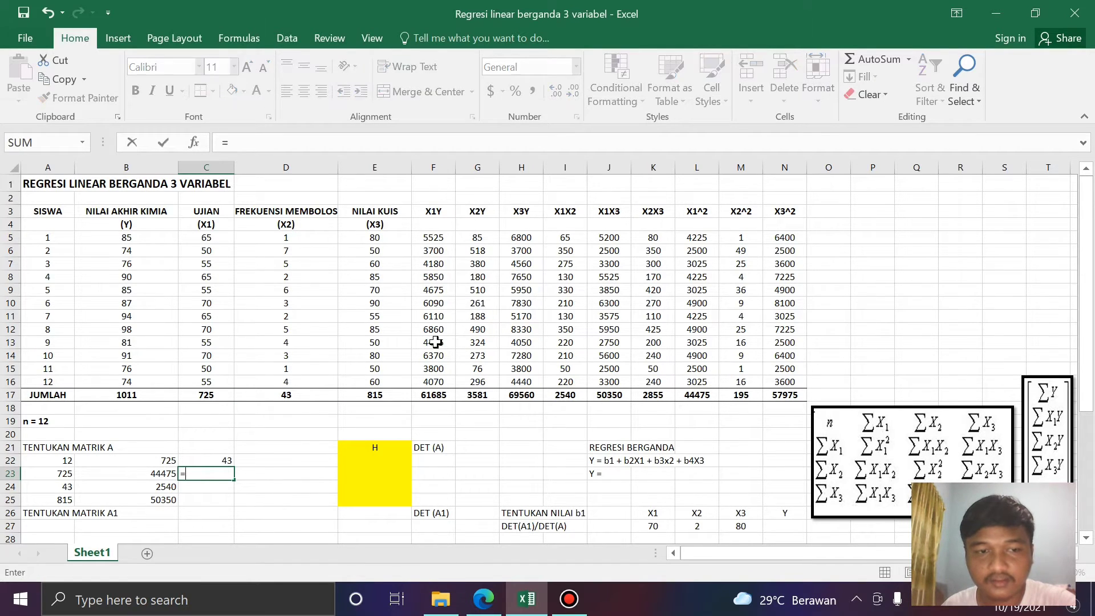
click(569, 394)
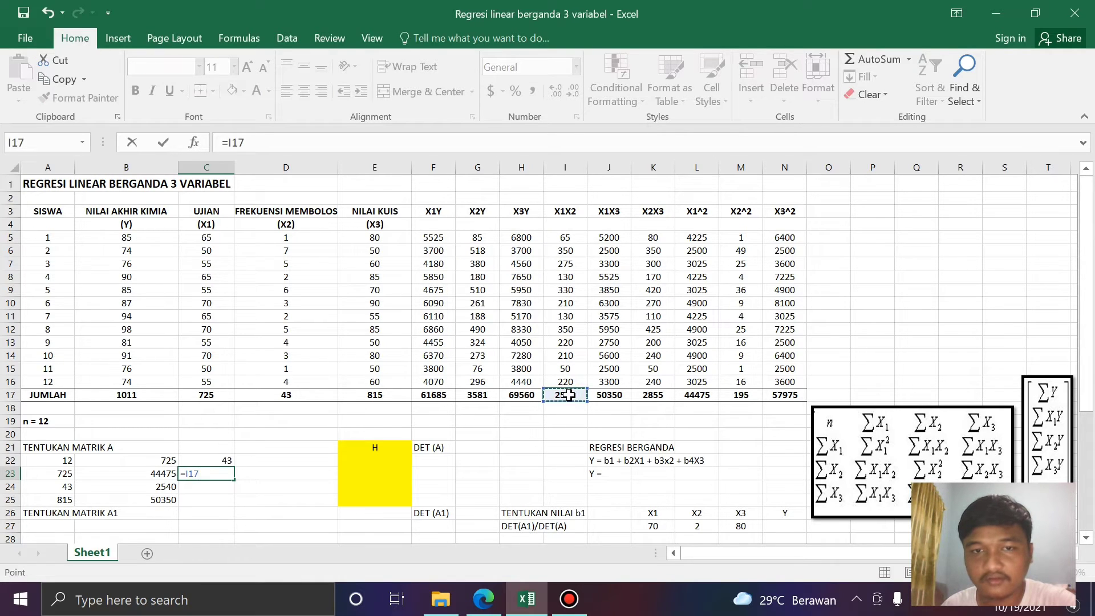
key(Return)
Complete the third column of matrix A with =M17 in C24 and =K17 in C25
text(=)
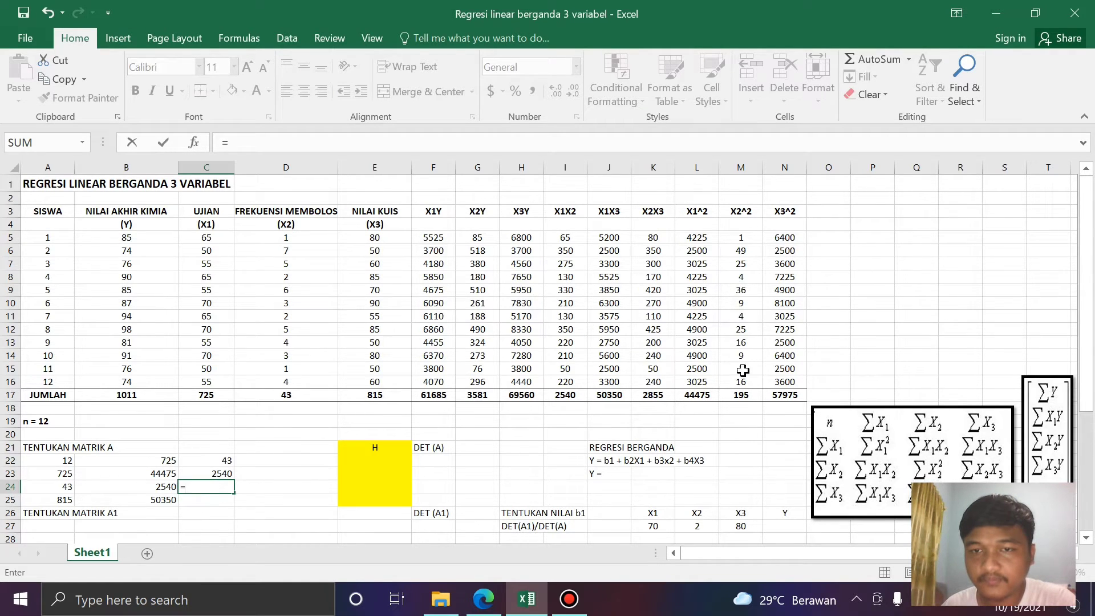
click(742, 395)
key(Return)
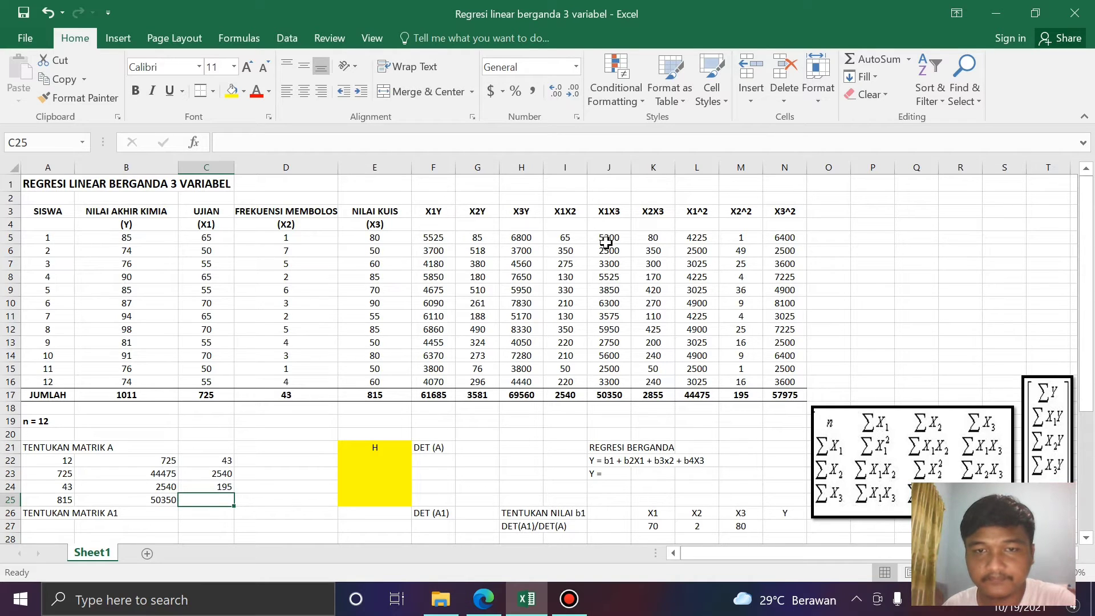
text(=)
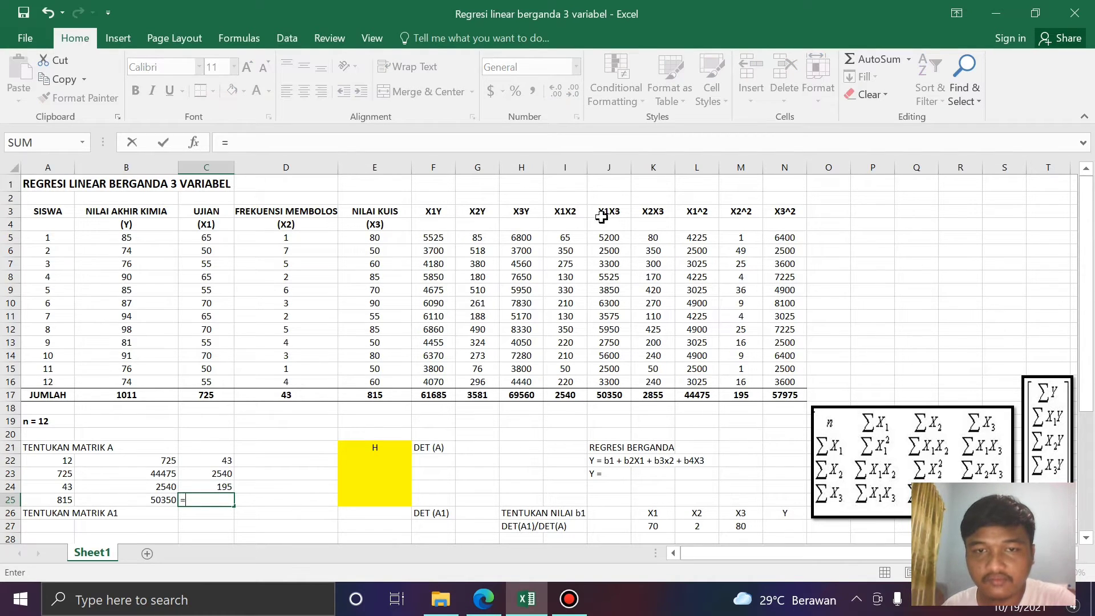
click(658, 397)
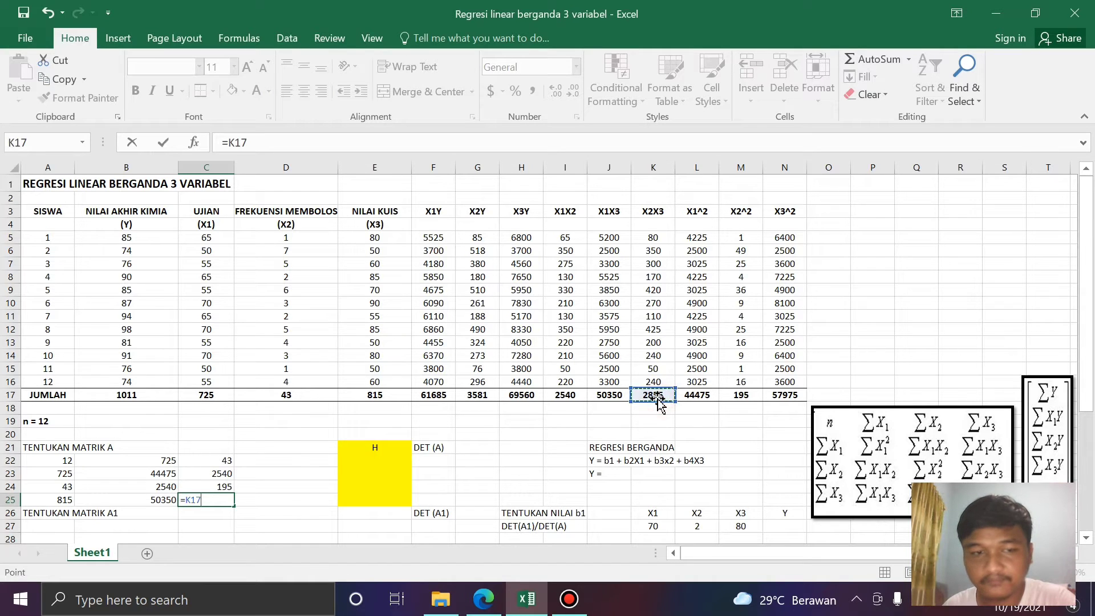
key(Return)
Start the fourth column of matrix A by entering =E17 in D22 and =J17 in D23
click(293, 460)
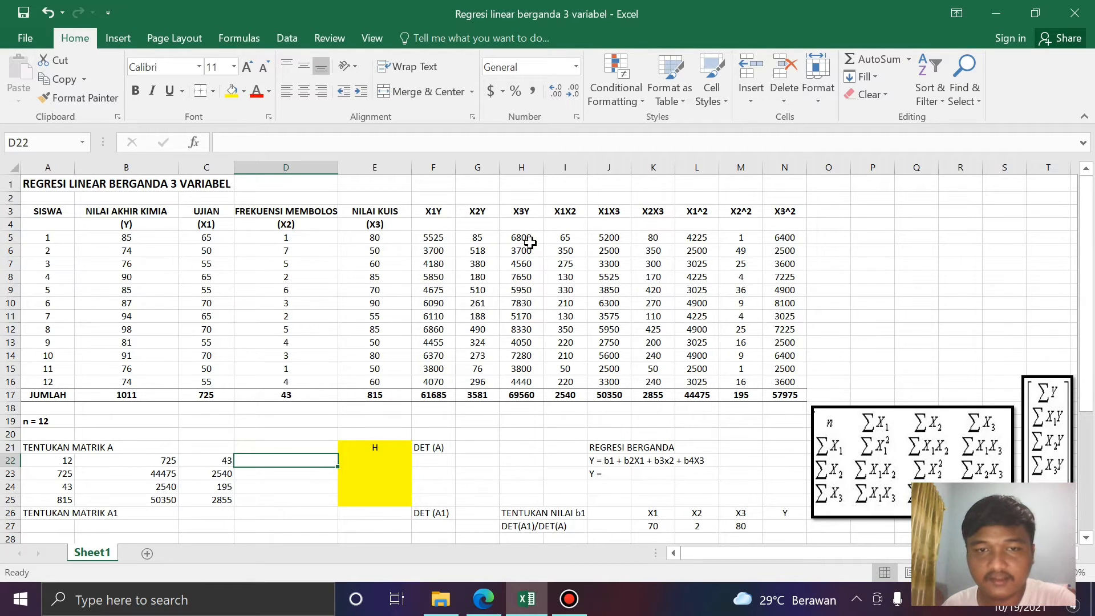
text(=)
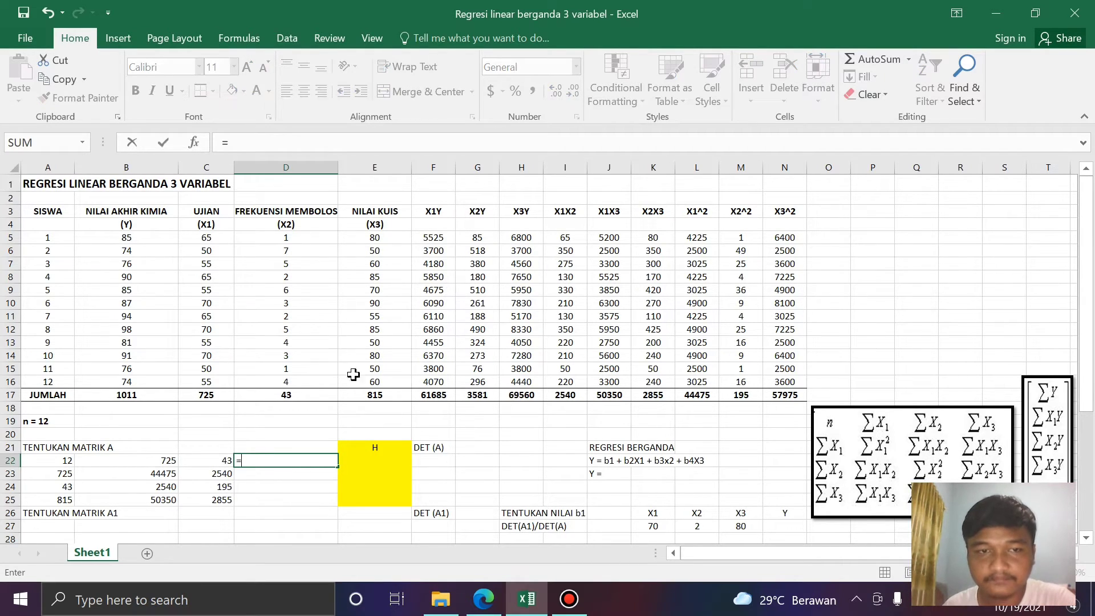
click(396, 398)
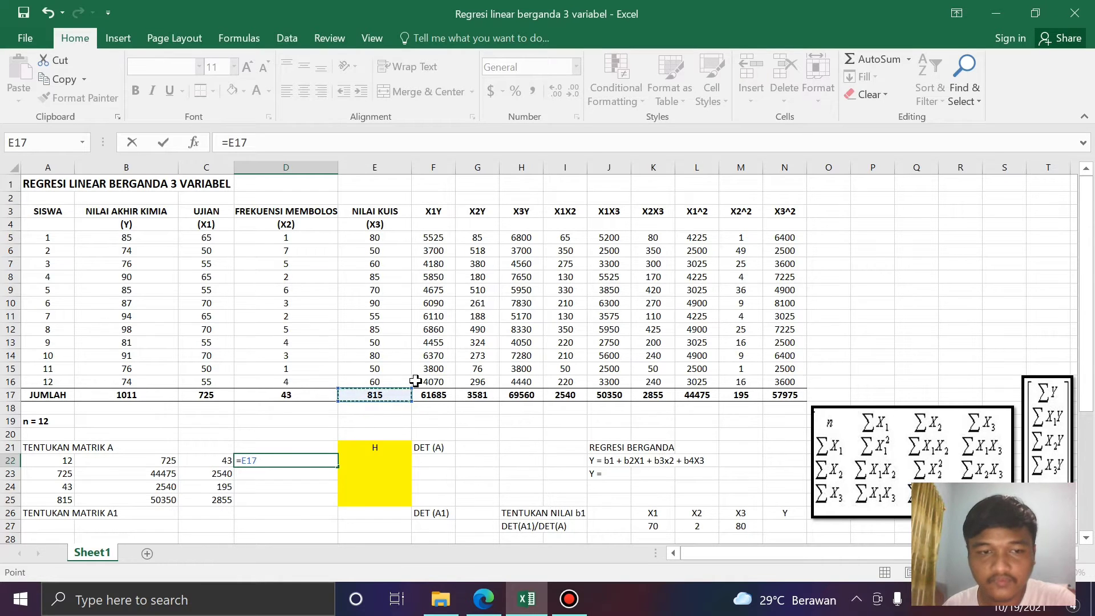
key(Return)
text(=)
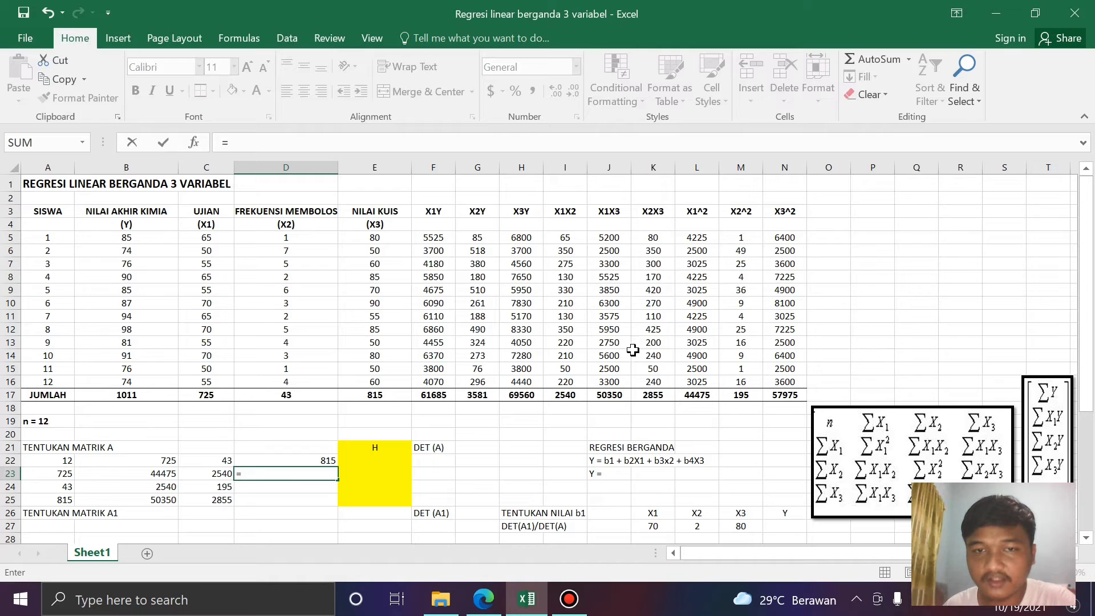
click(619, 397)
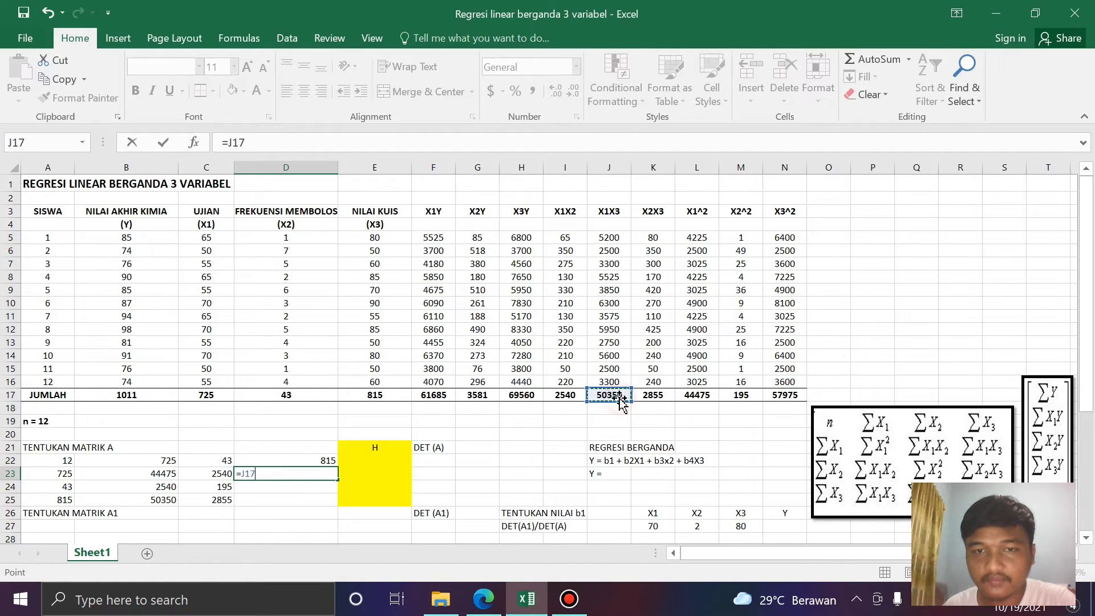
key(Return)
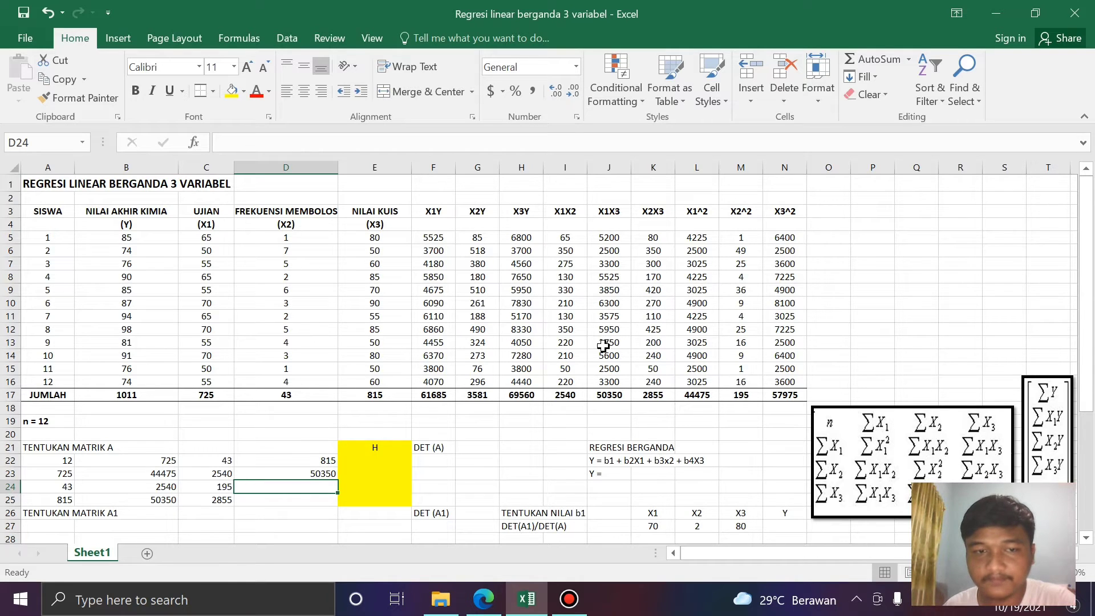
Complete the fourth column of matrix A with =K17 in D24 and =N17 in D25
text(=)
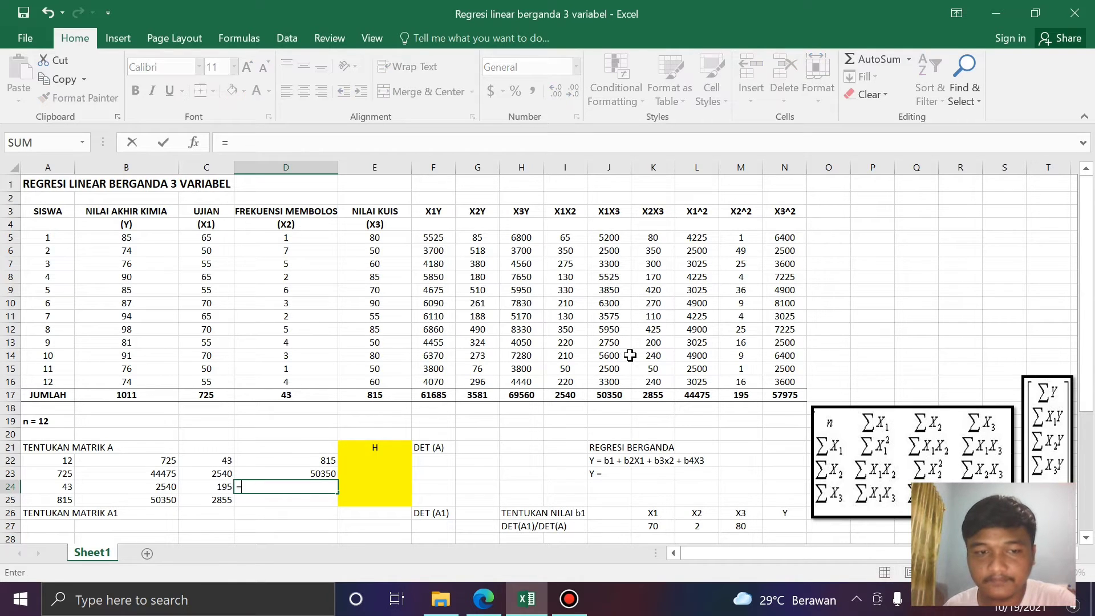
click(657, 400)
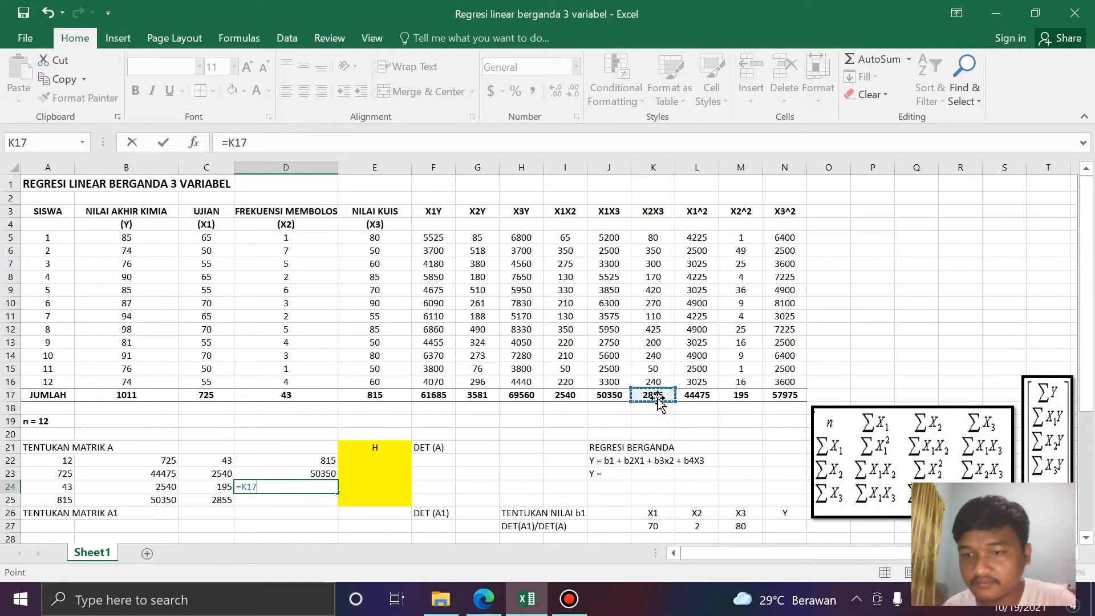
key(Return)
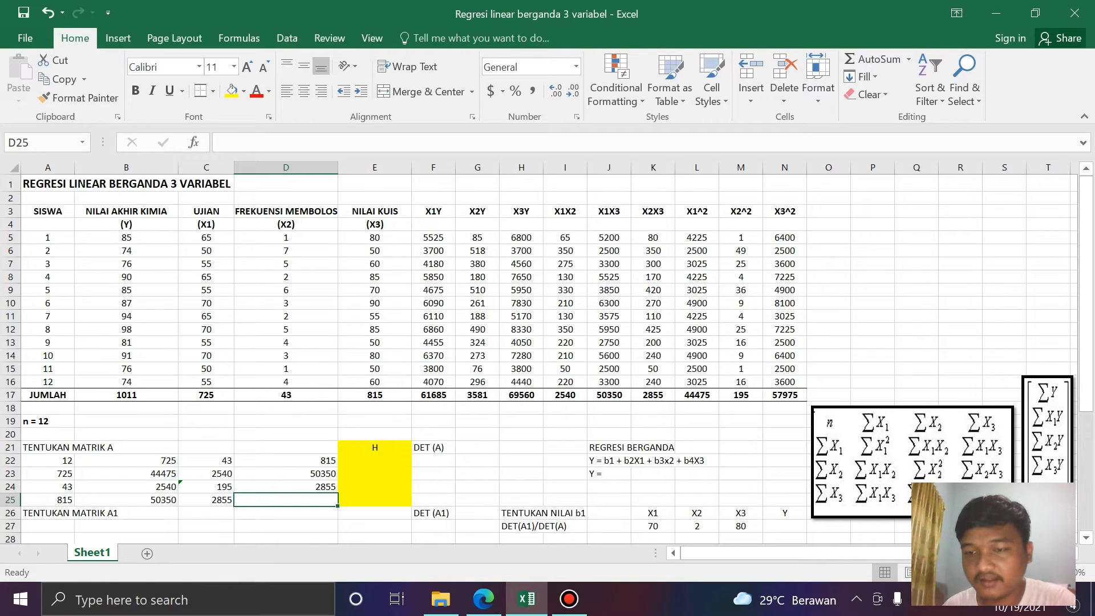
text(=)
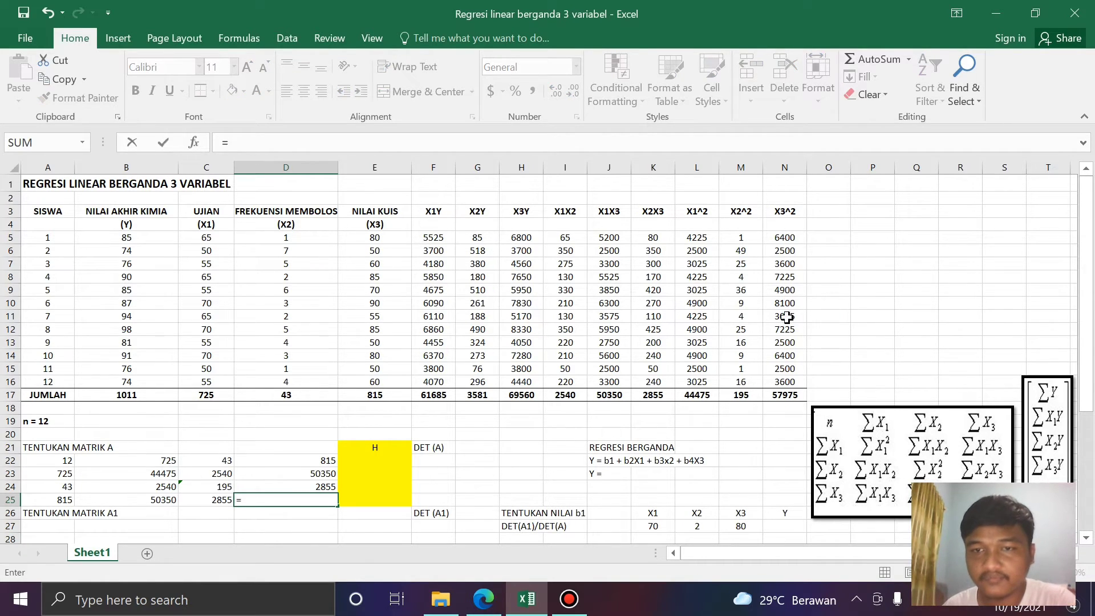
click(785, 395)
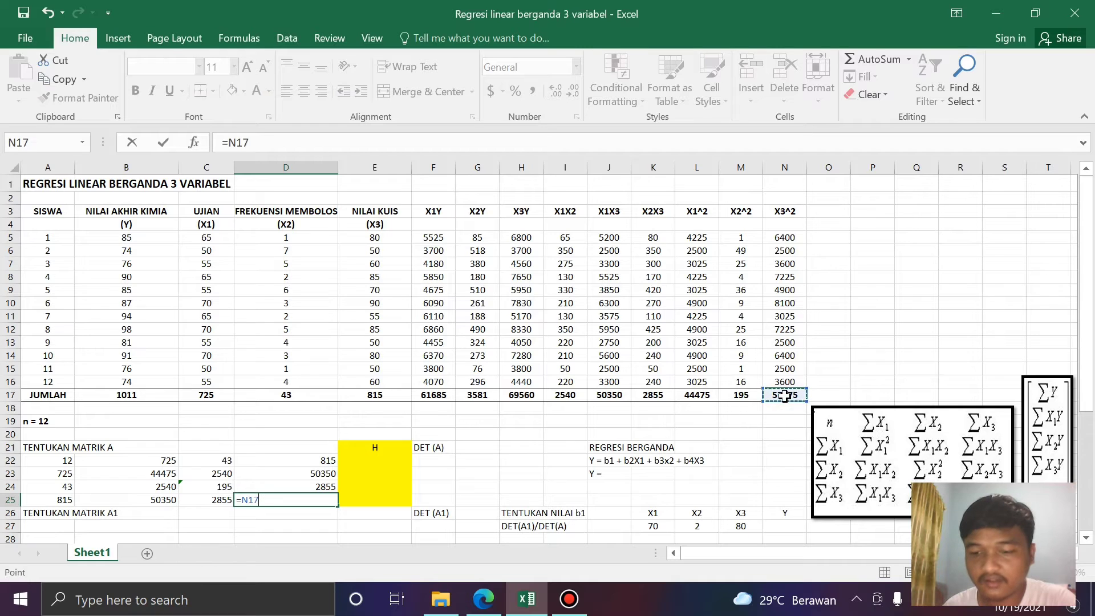
key(Return)
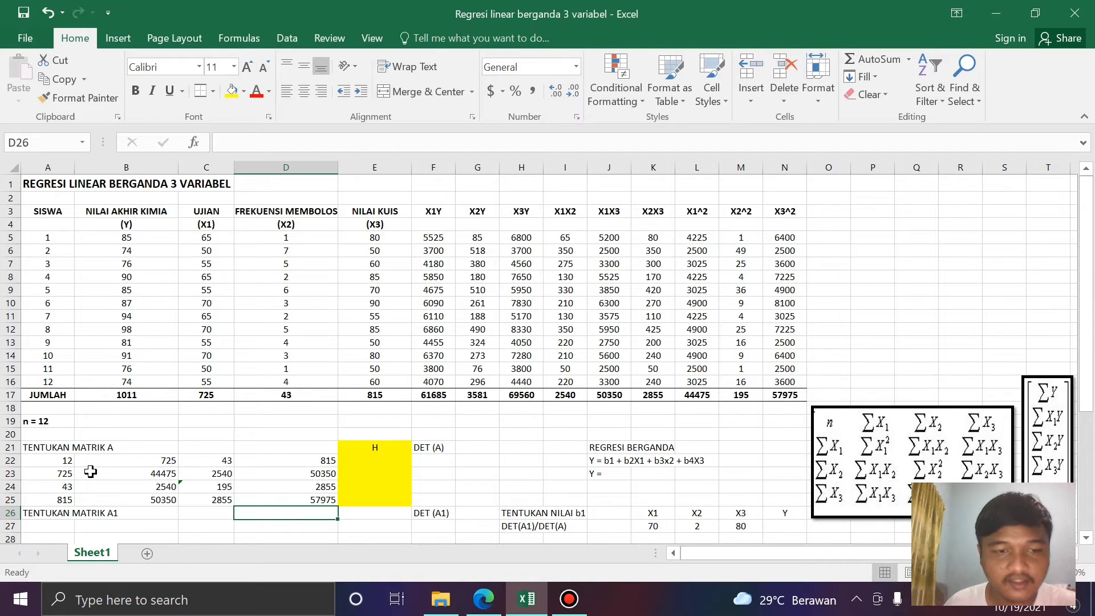
drag(64, 460, 286, 500)
click(286, 421)
Move the reference picture of the Y sums vector slightly lower so it lines up beside the 4x4 sums matrix picture
scroll(288, 422, down, 2)
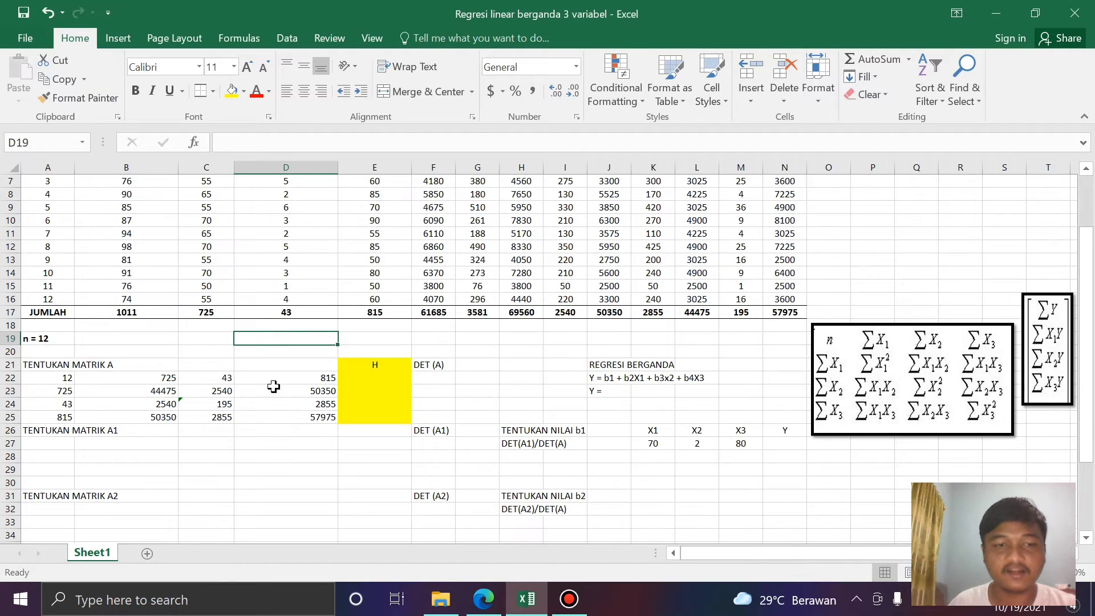
click(364, 377)
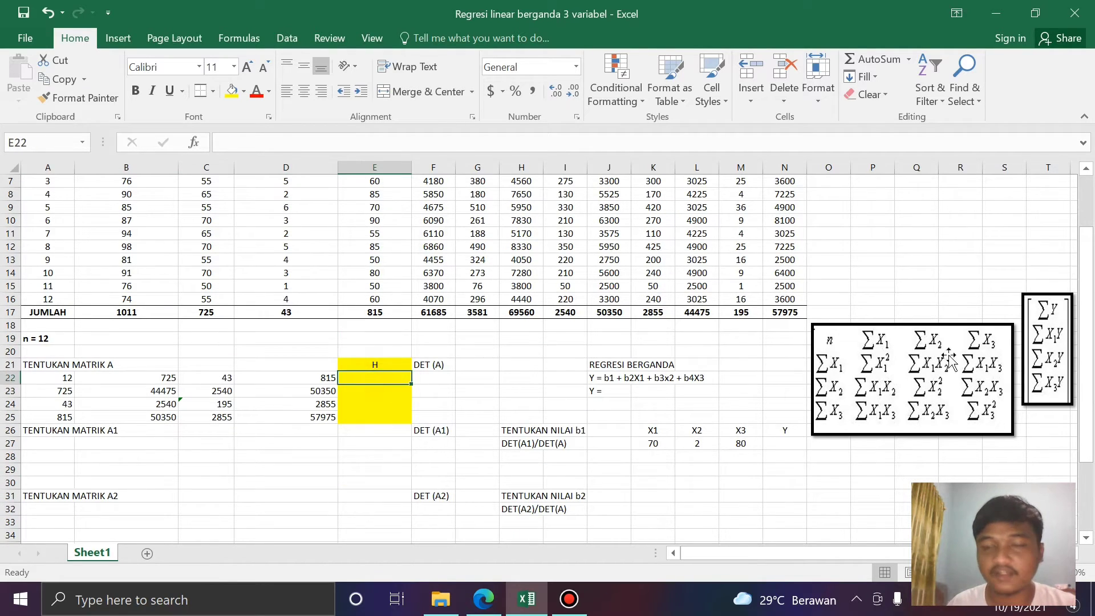
click(1051, 337)
drag(1051, 336, 1048, 362)
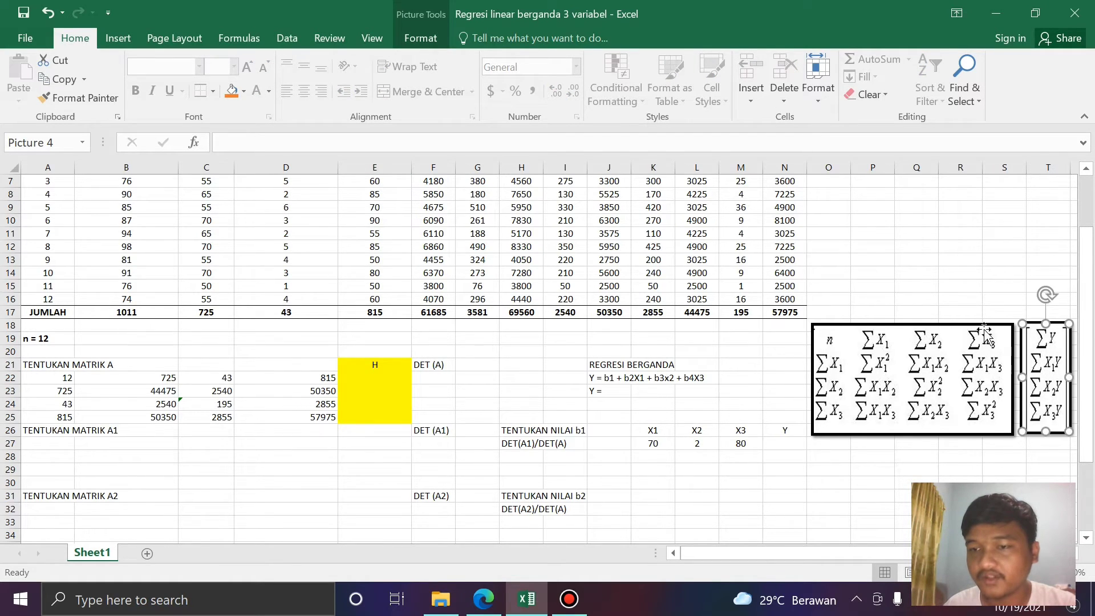
Start vector H by linking E22 to the Y total with =B17 and E23 to the X1Y total with =F17
click(395, 380)
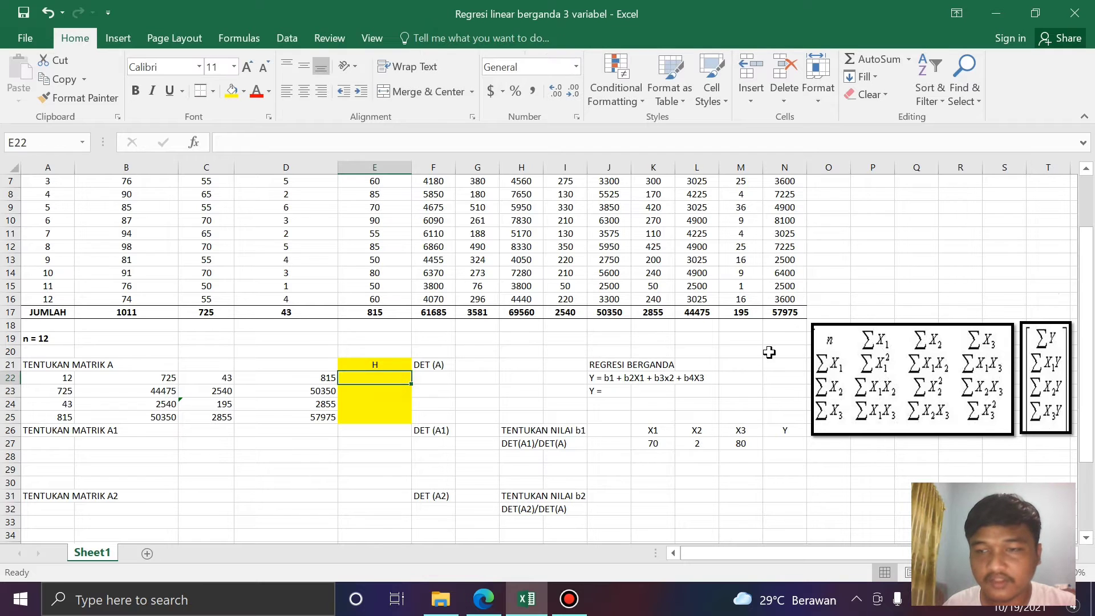
scroll(1035, 353, up, 1)
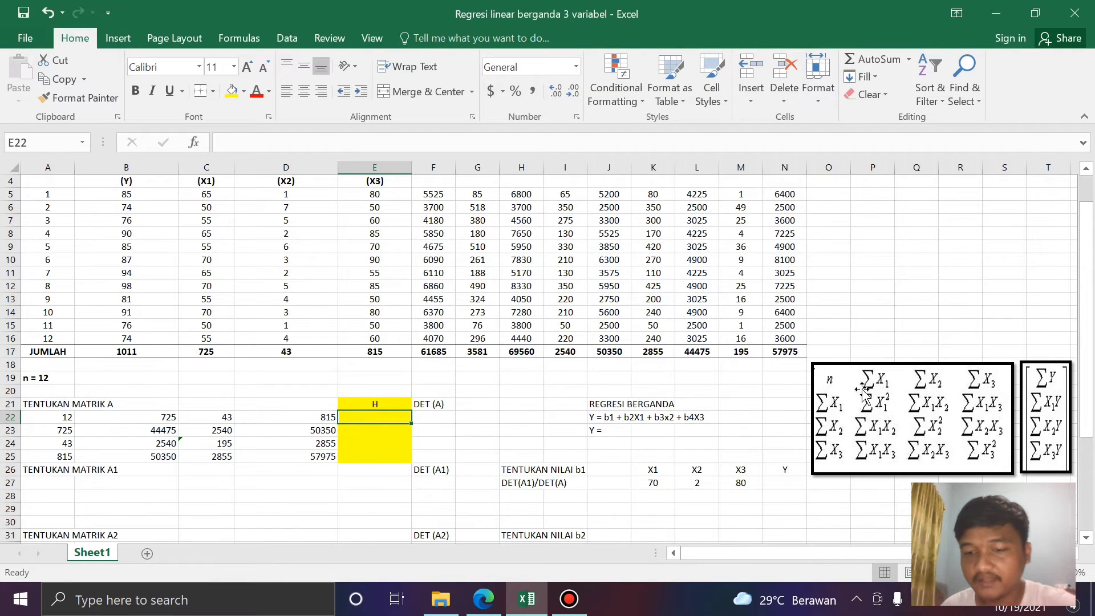
text(=)
scroll(318, 281, up, 1)
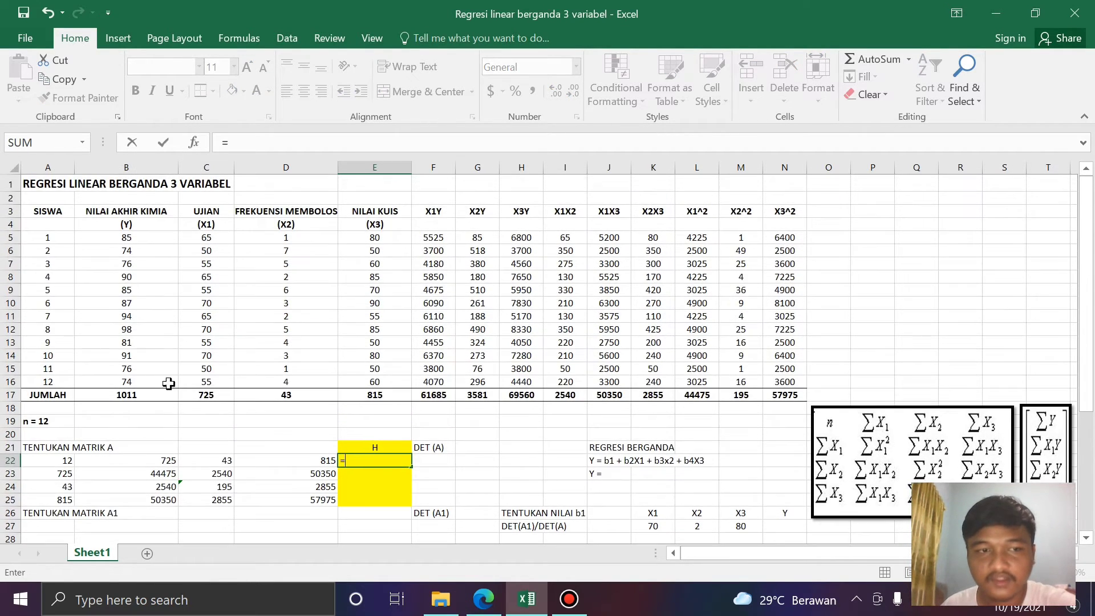
click(161, 393)
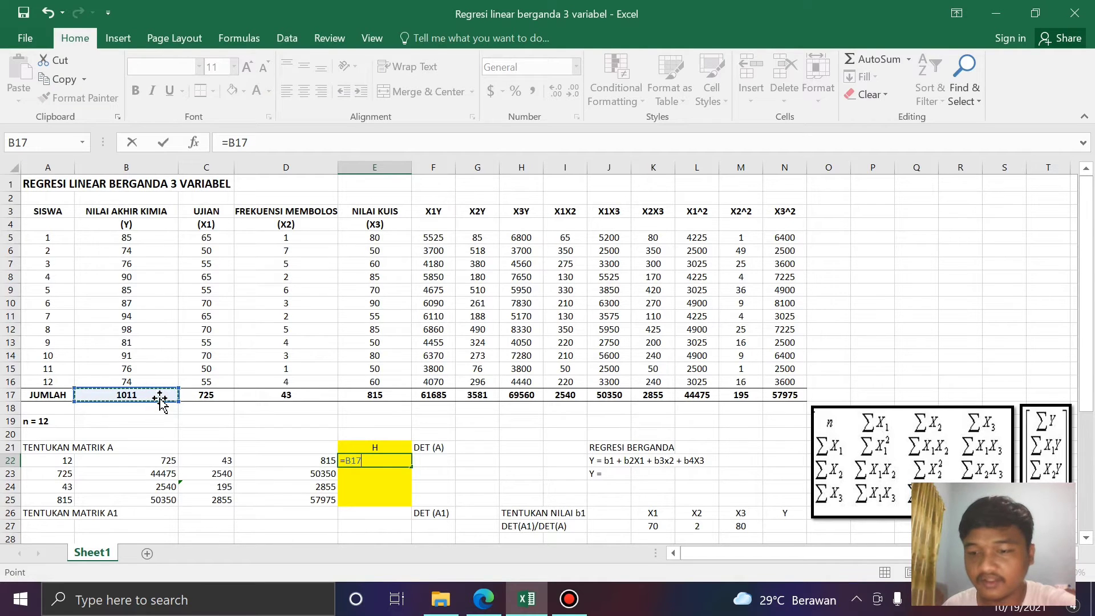
key(Return)
text(=)
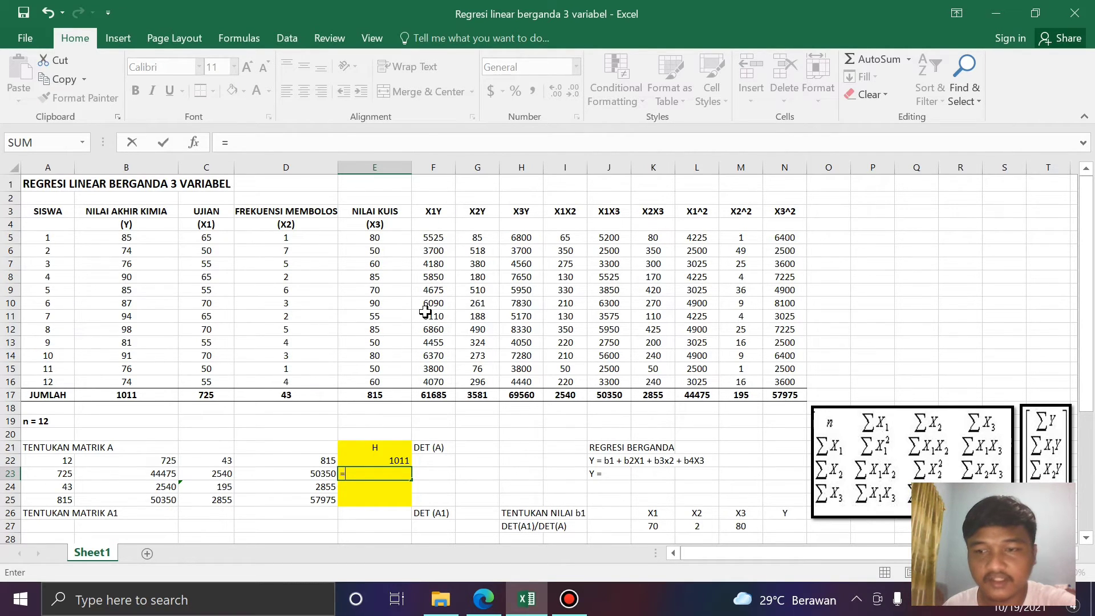
click(436, 399)
key(Return)
Complete vector H by entering =G17 in E24 and =H17 in E25 for the X2Y and X3Y totals
text(=)
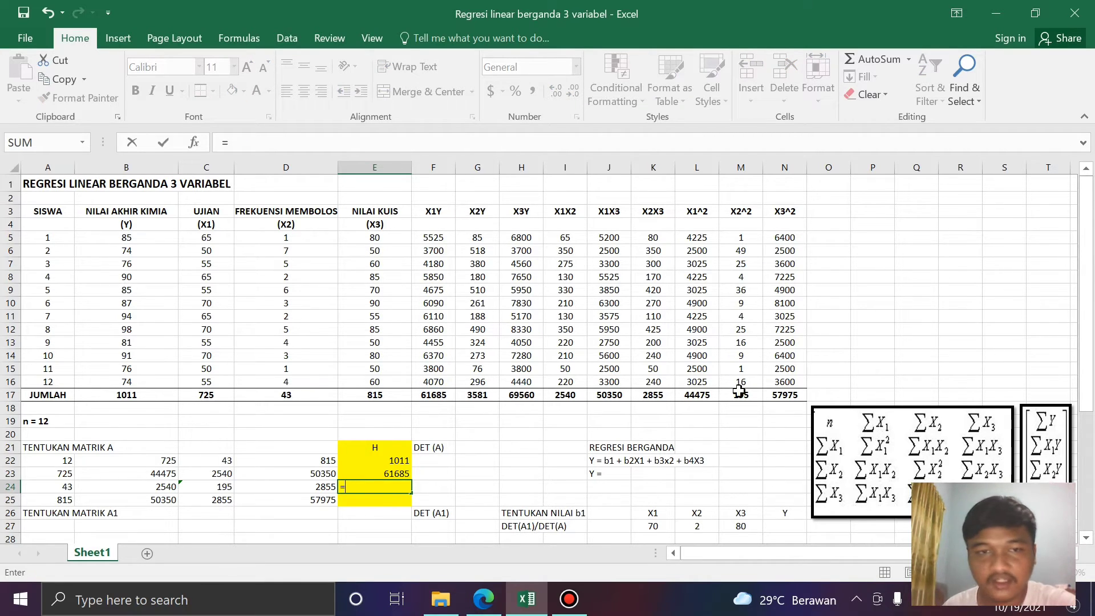
click(483, 398)
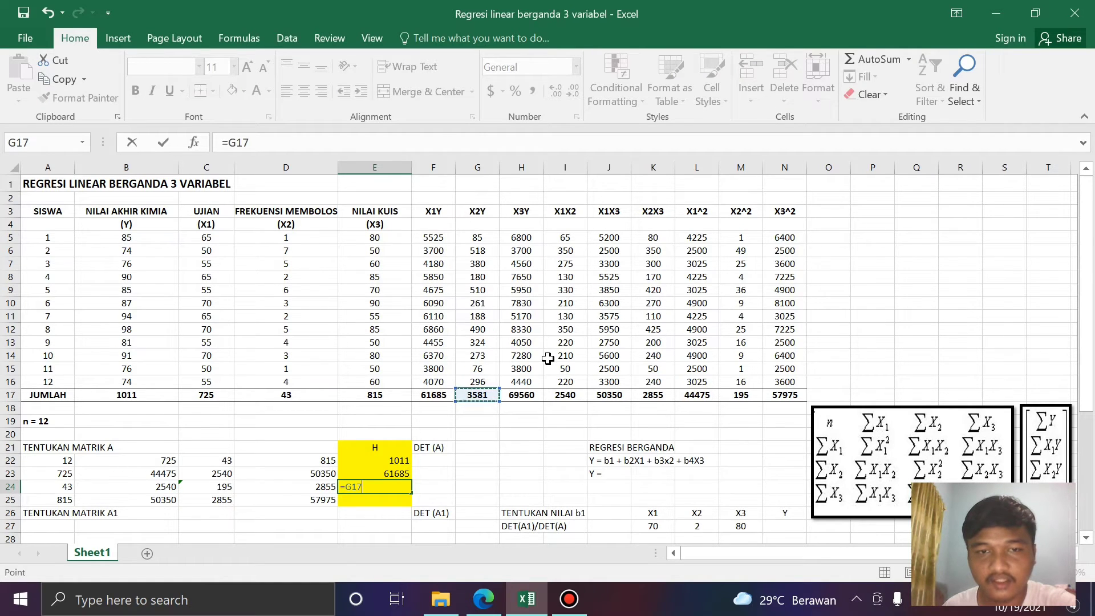
key(Return)
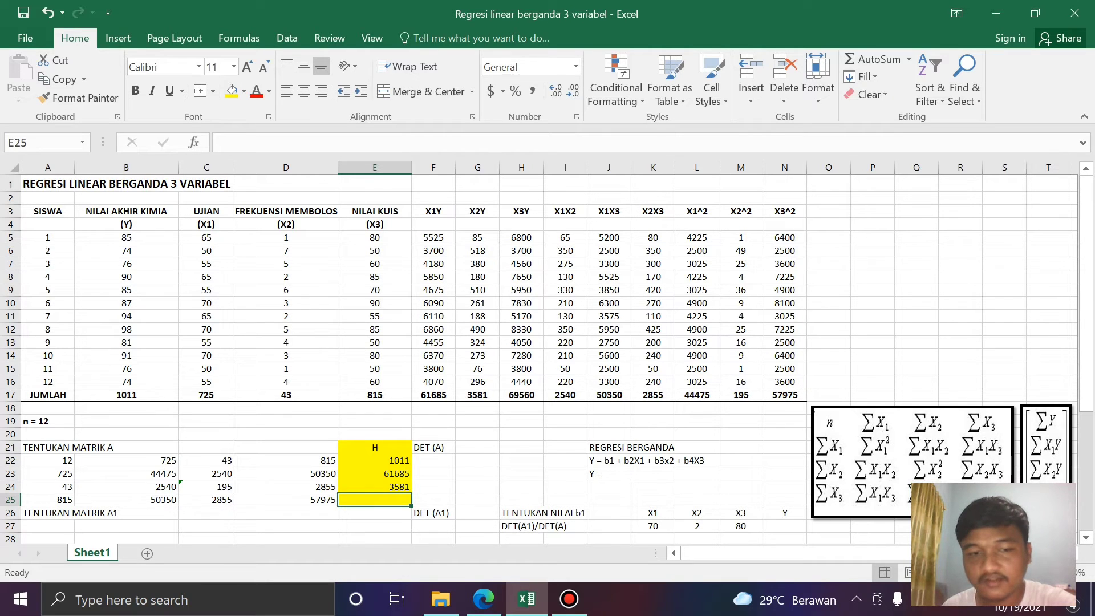
text(=)
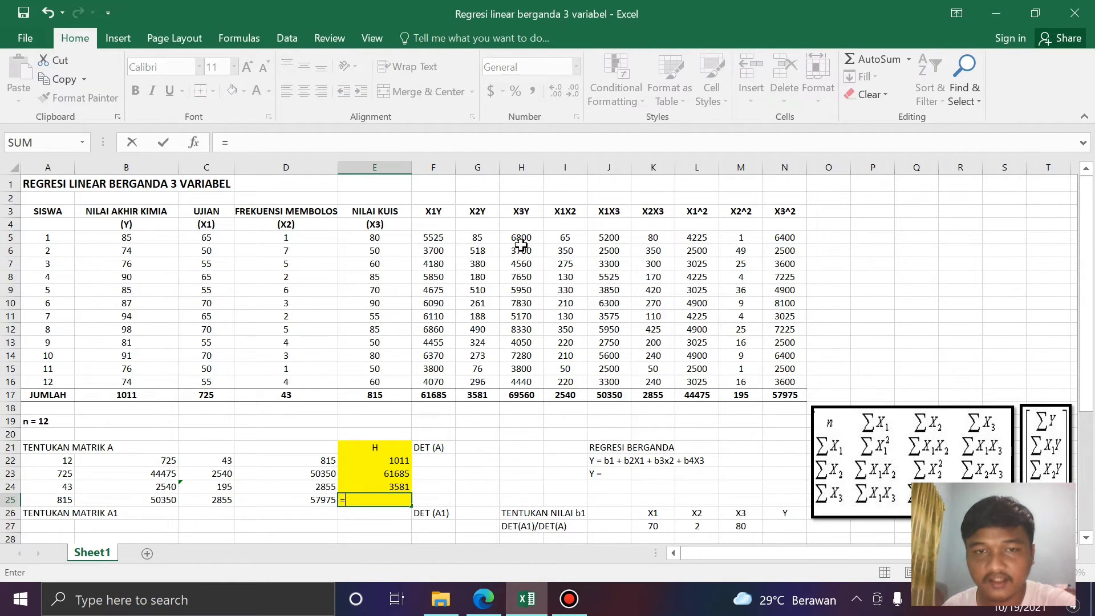
click(533, 399)
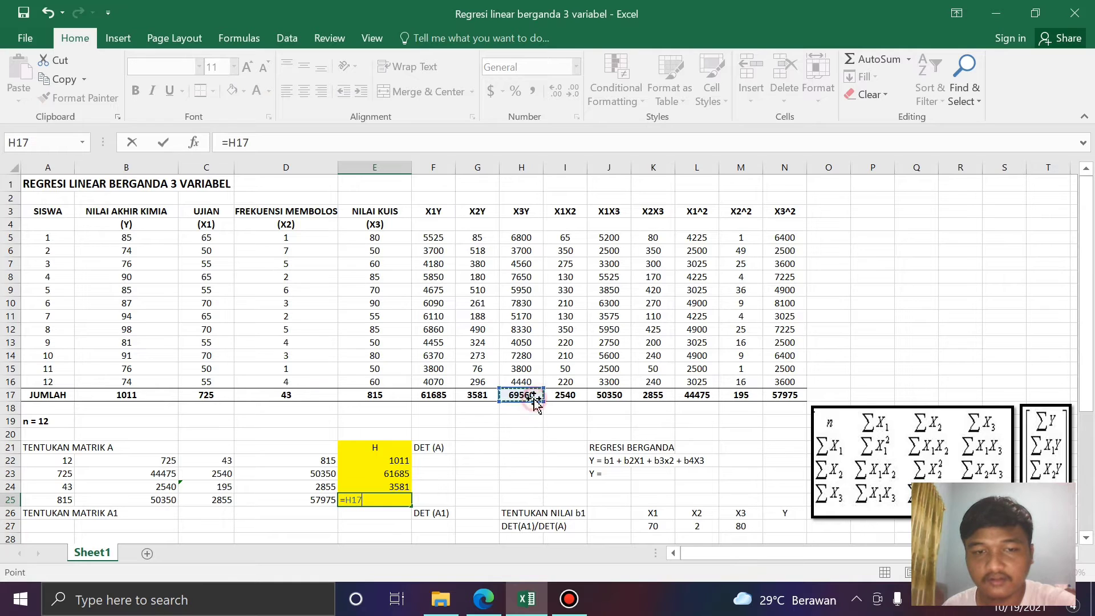
key(Return)
Look over the empty sections for matrices A1 to A4 below matrix A and vector H
scroll(541, 359, down, 2)
click(523, 390)
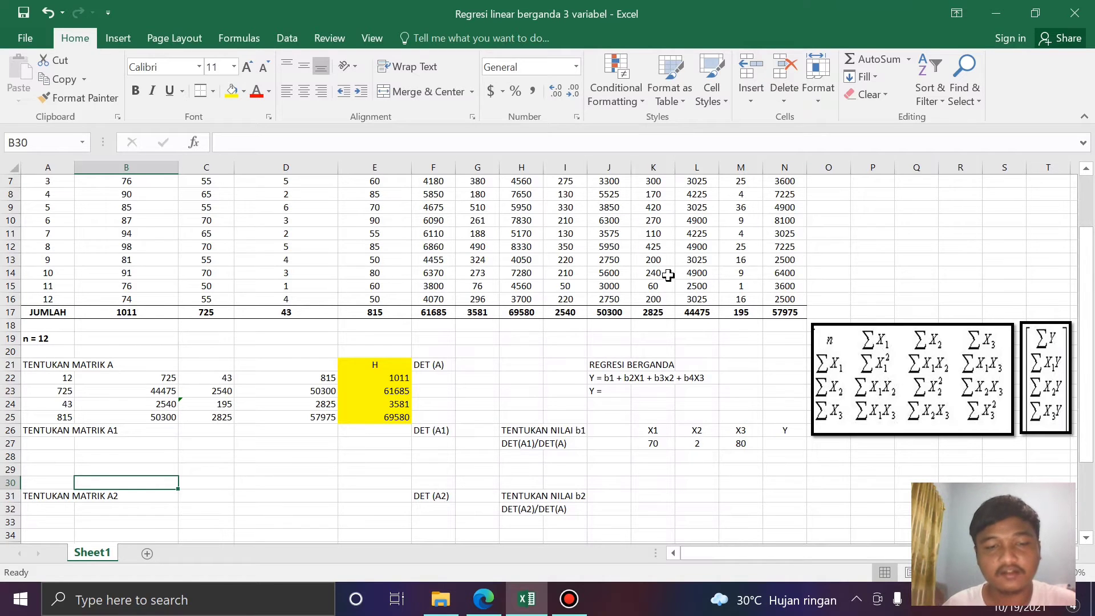
click(60, 444)
scroll(60, 445, down, 5)
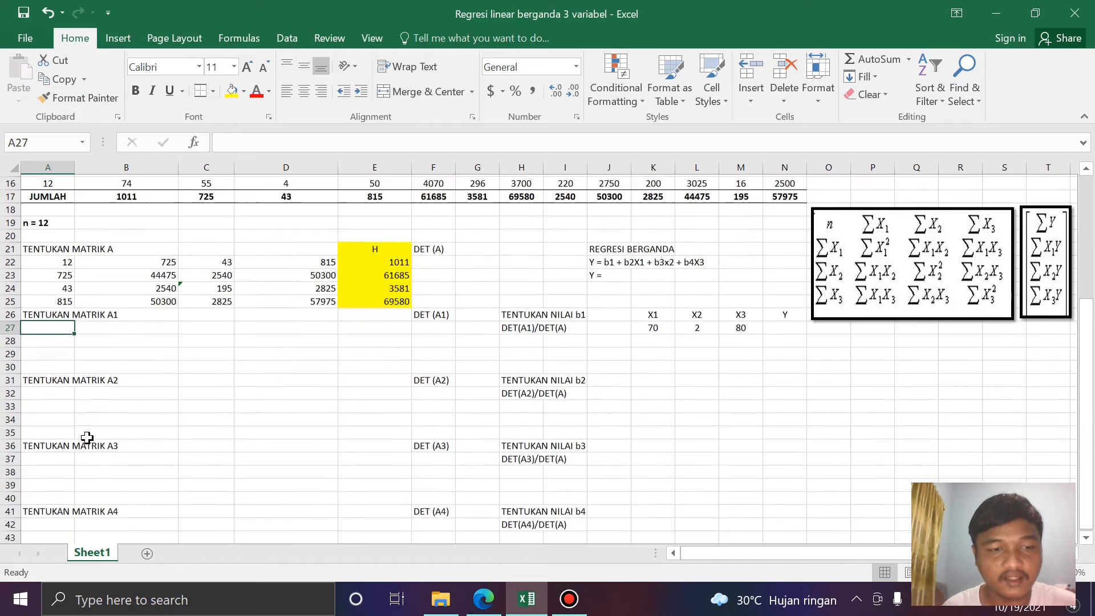
scroll(87, 442, up, 3)
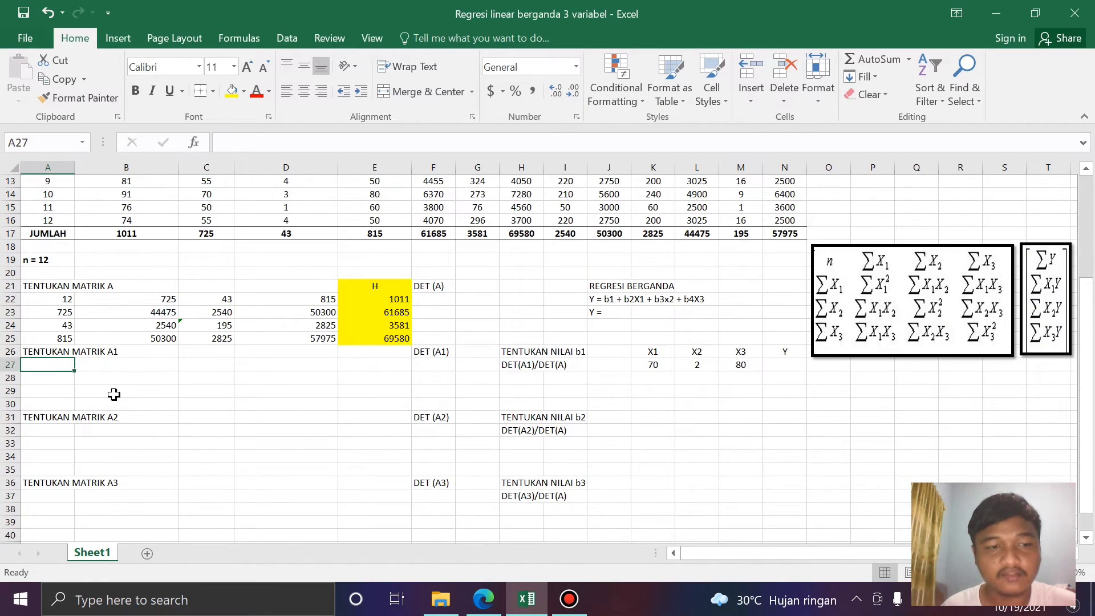
scroll(130, 491, down, 2)
scroll(129, 456, up, 2)
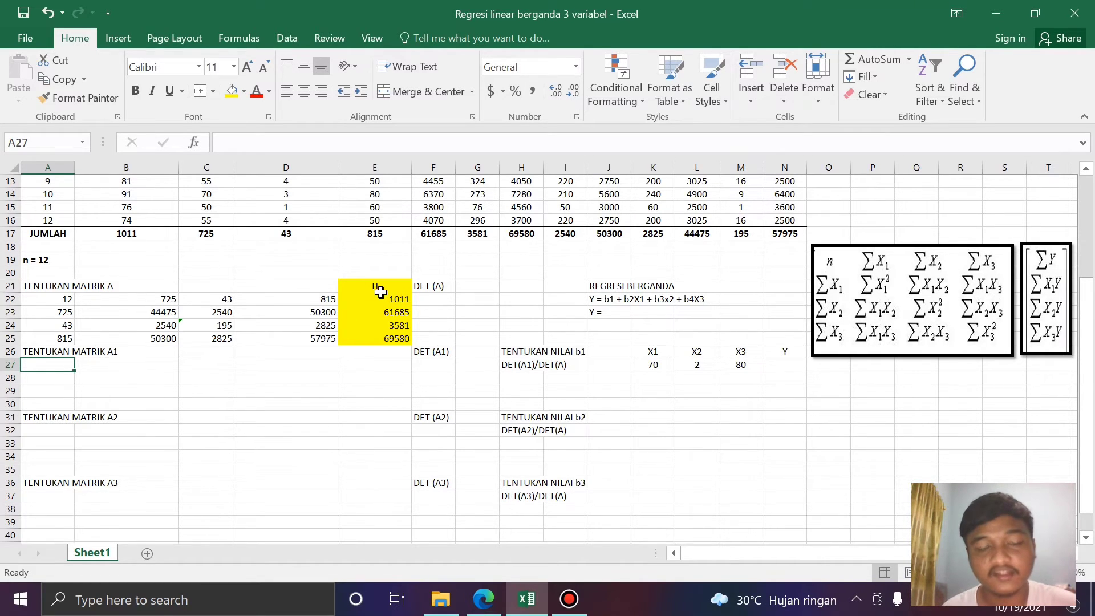
click(99, 368)
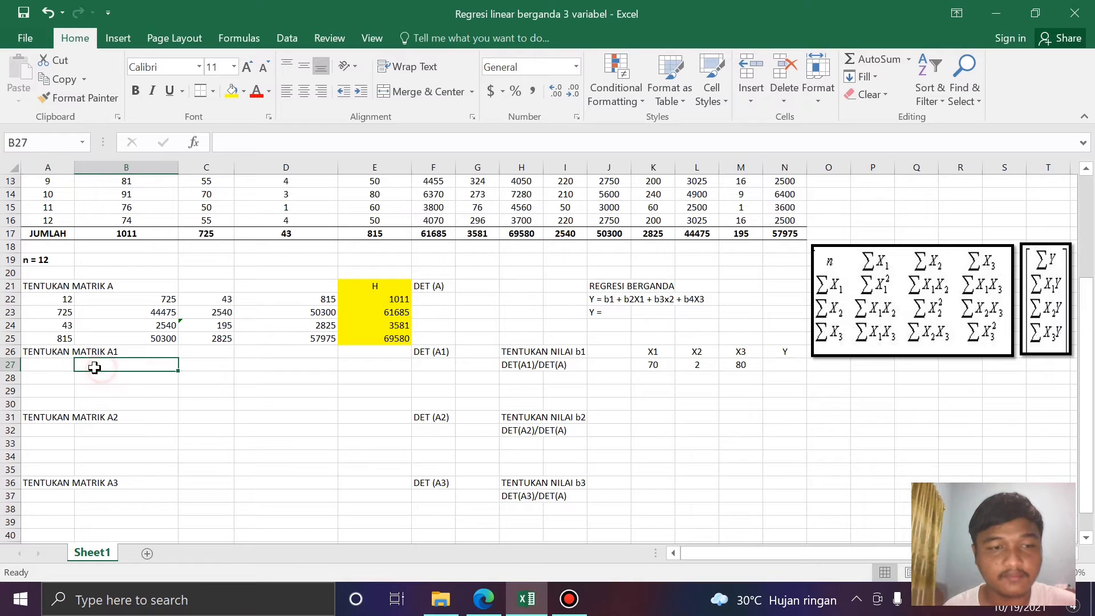
Start the first row of matrix A1 with =E22 from vector H in A27 and =B22 in B27
click(48, 366)
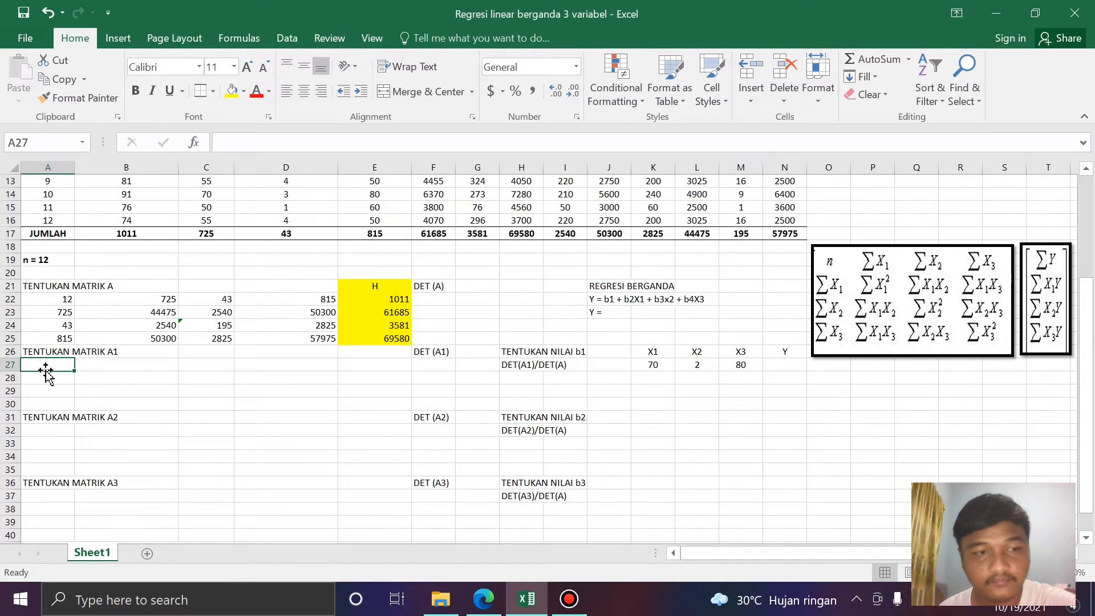
text(=)
click(368, 300)
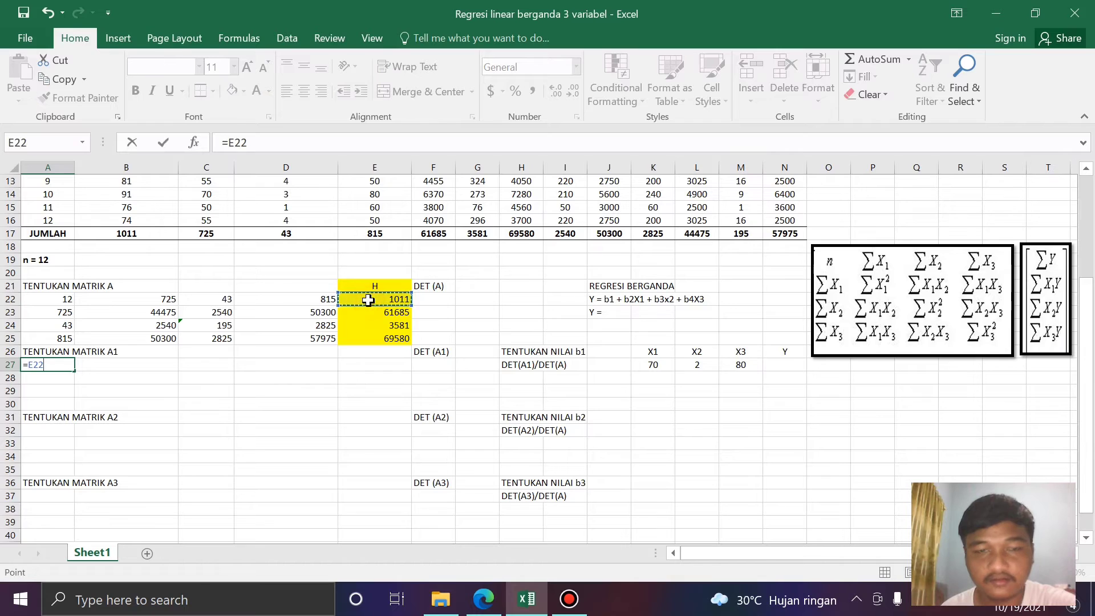
key(Return)
click(146, 372)
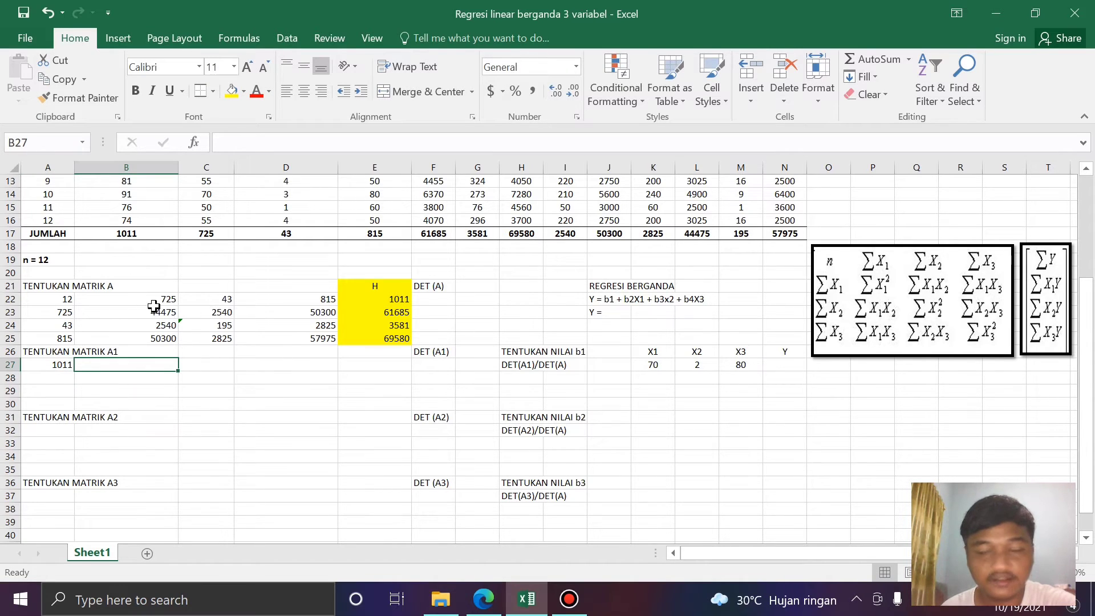
text(=)
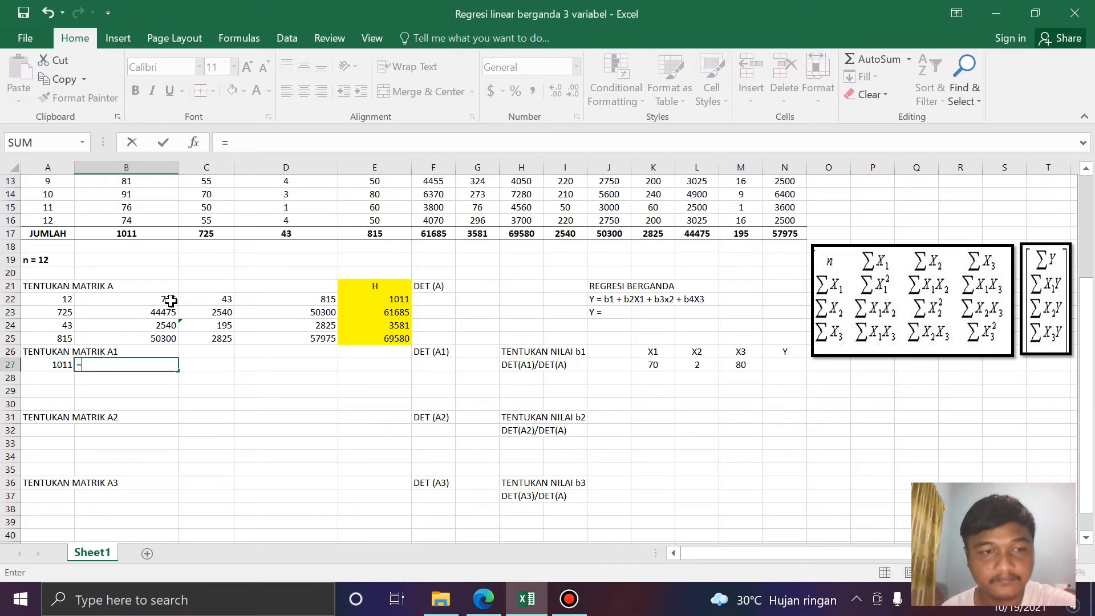
click(170, 301)
key(Return)
Complete the first row of matrix A1 with =C22 in C27 and =D22 in D27
click(215, 370)
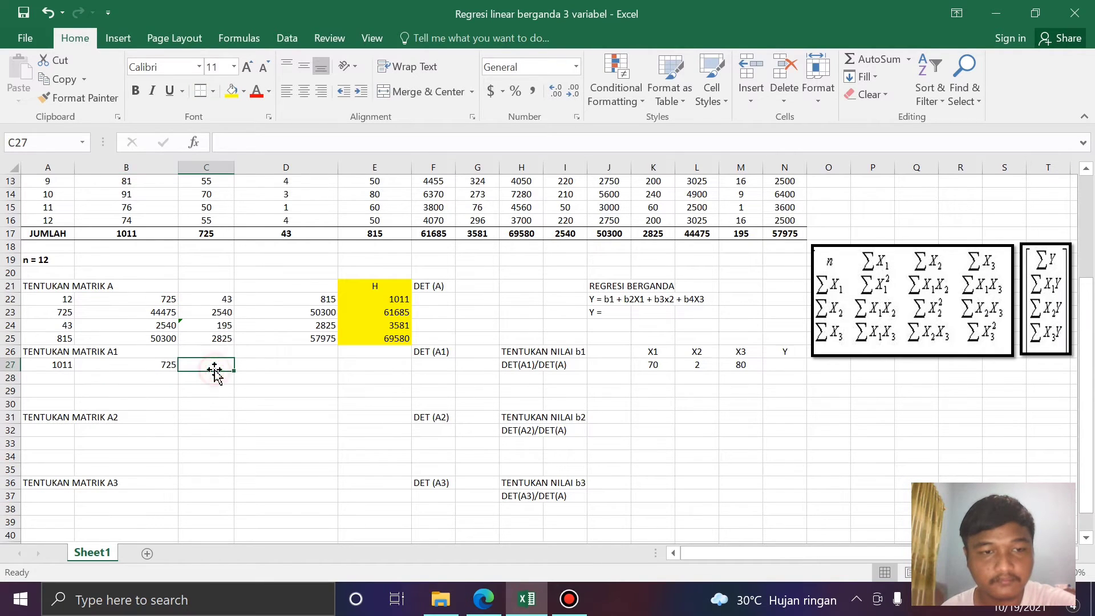
text(=)
click(220, 300)
key(Return)
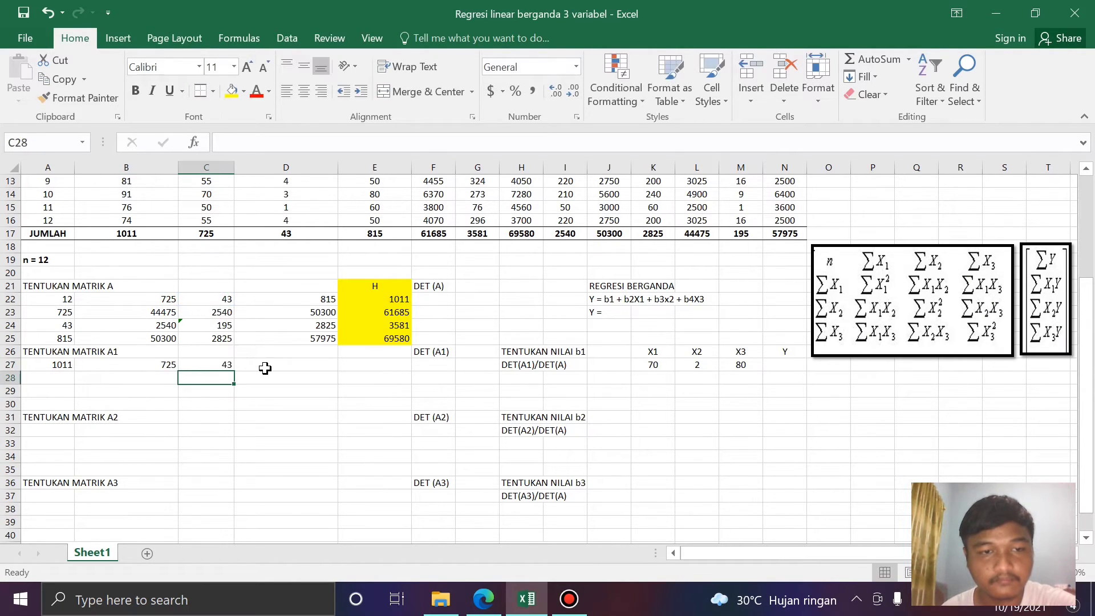
click(265, 369)
text(=)
click(303, 300)
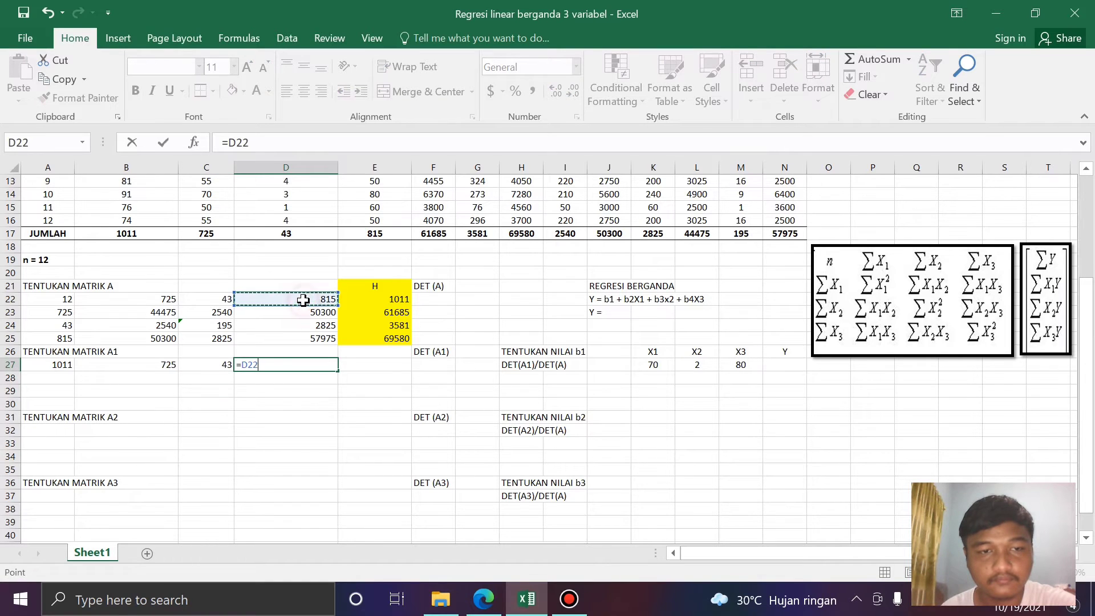
key(Return)
Fill the first-row formulas of matrix A1 in A27:D27 down through row 30
drag(65, 368, 336, 412)
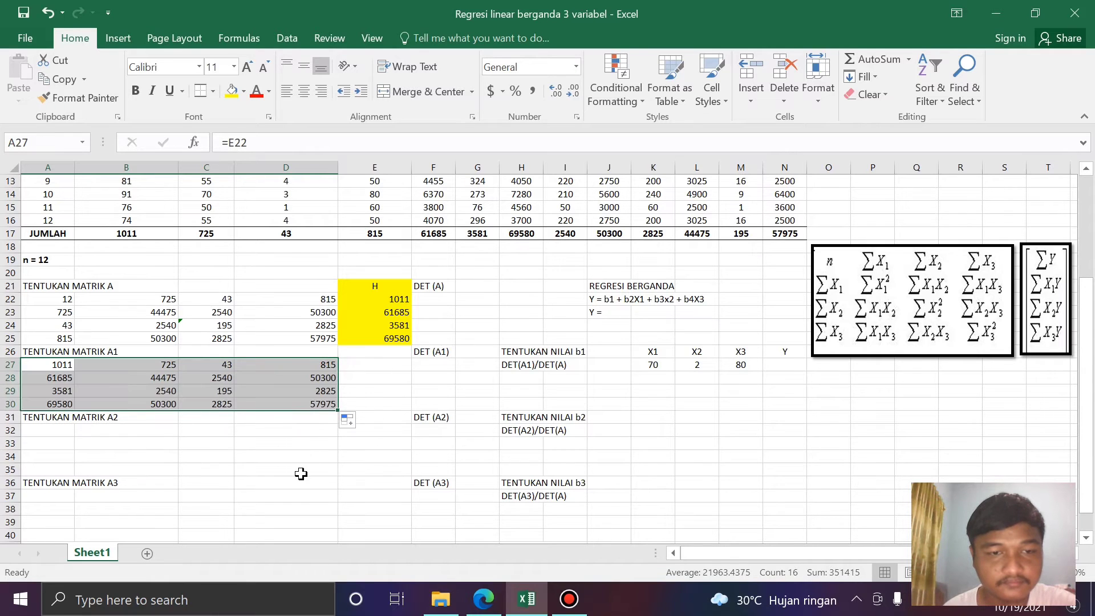
click(243, 435)
scroll(240, 399, down, 2)
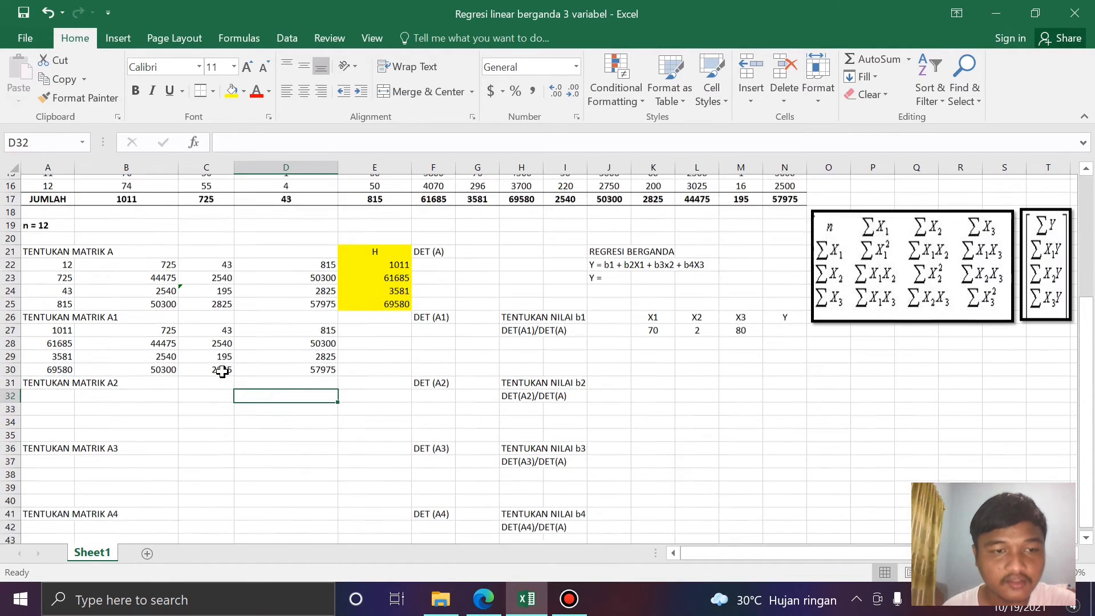
Start the first row of matrix A2 with =E22 from vector H in B32 and =A22 in A32
click(49, 350)
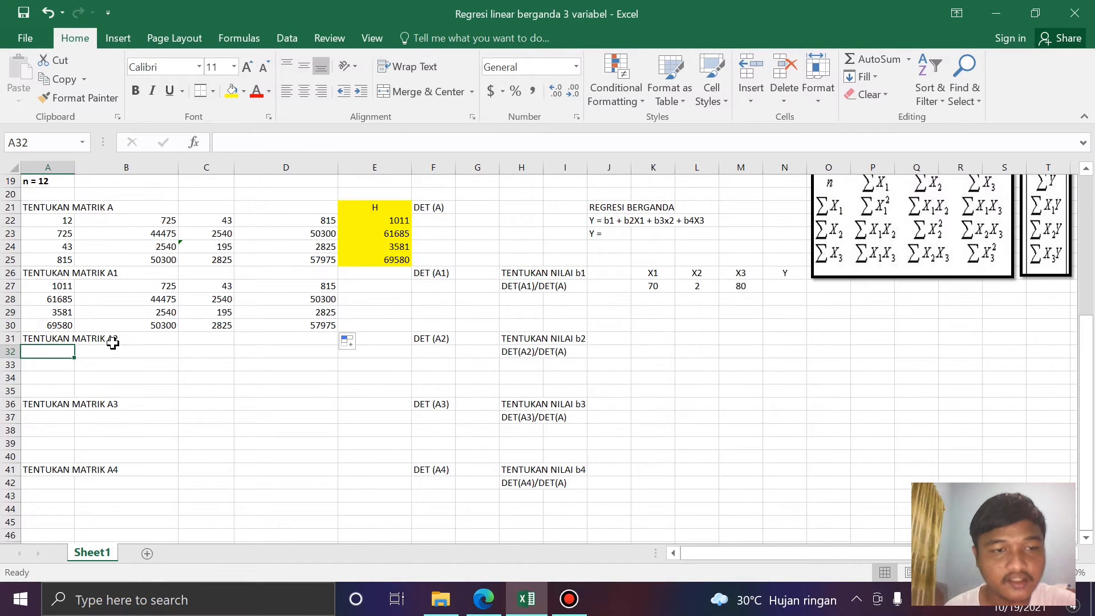
click(129, 353)
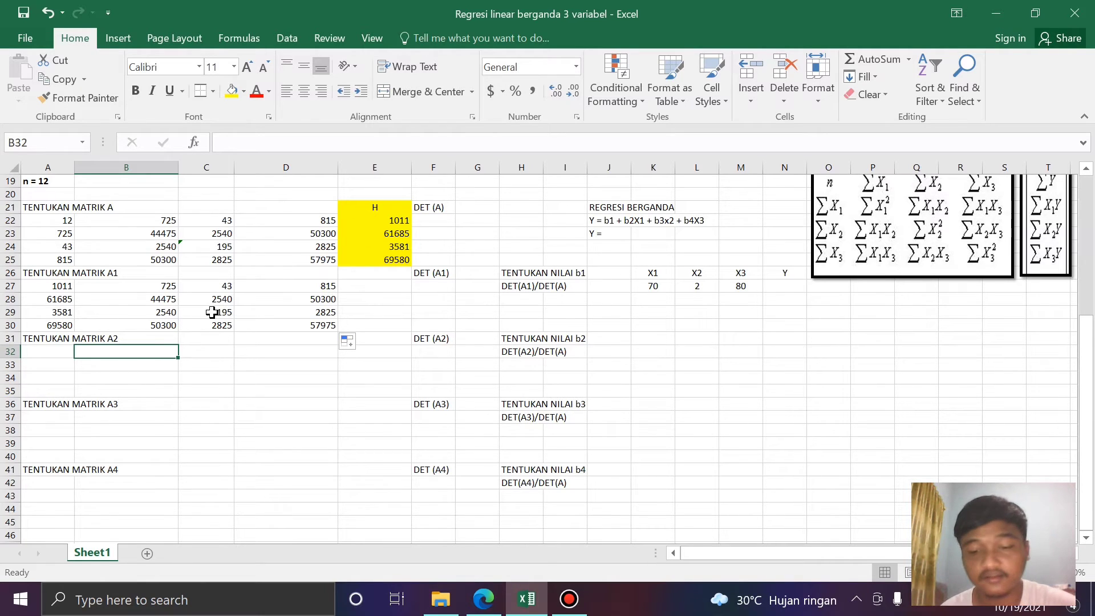
text(=)
click(366, 220)
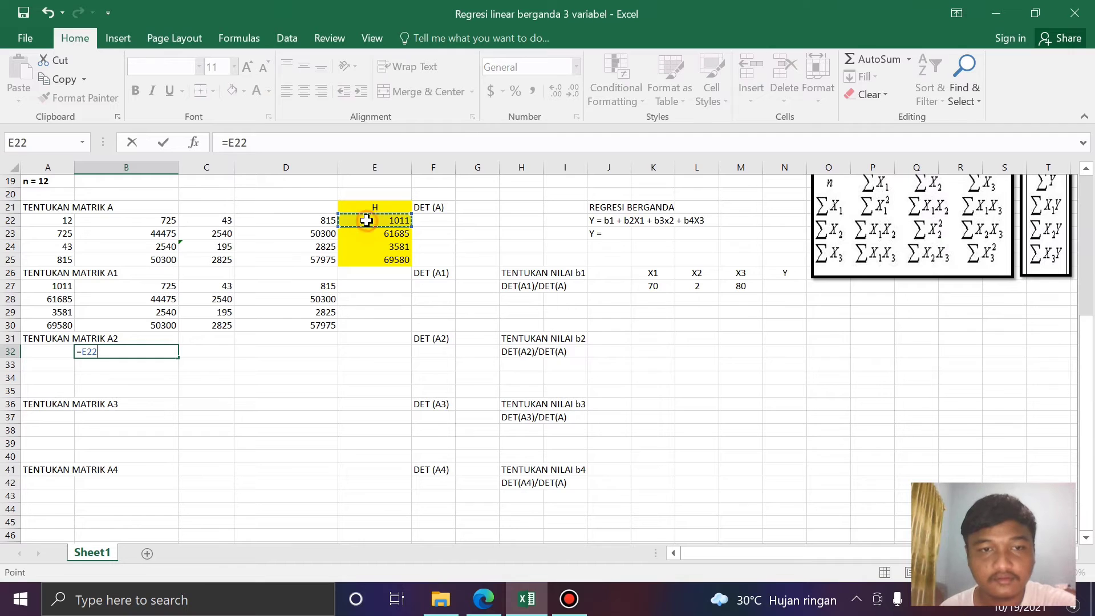
key(Return)
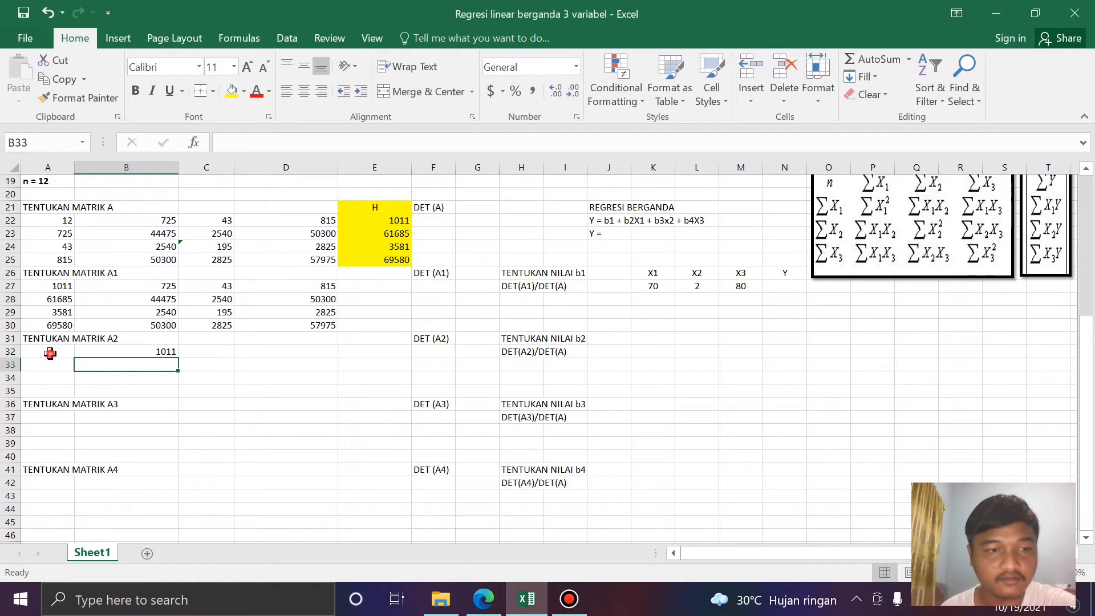
click(49, 349)
text(=)
click(62, 285)
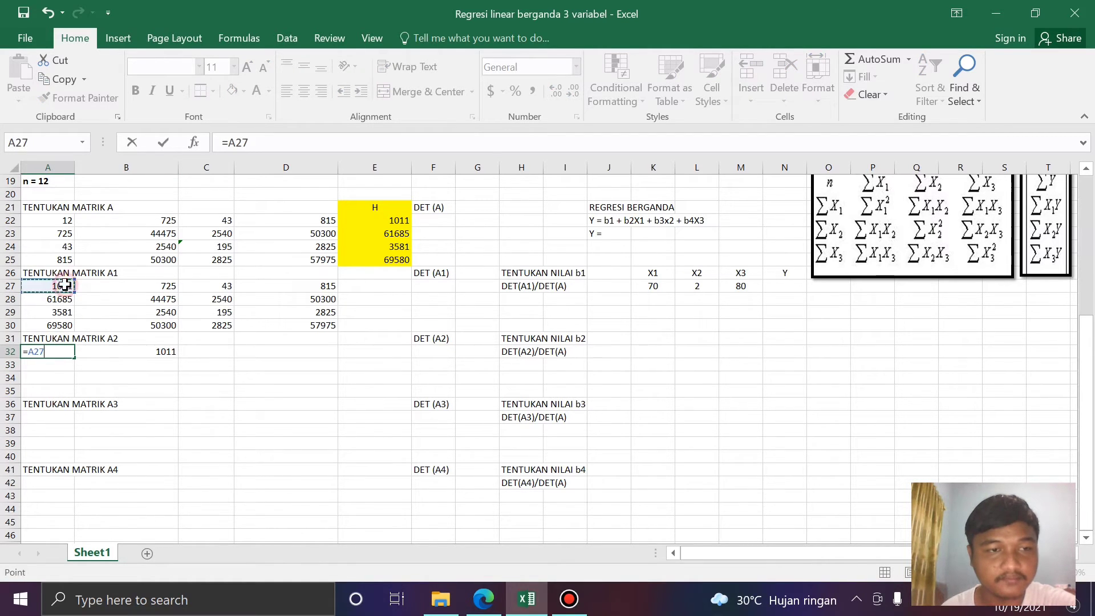
click(62, 222)
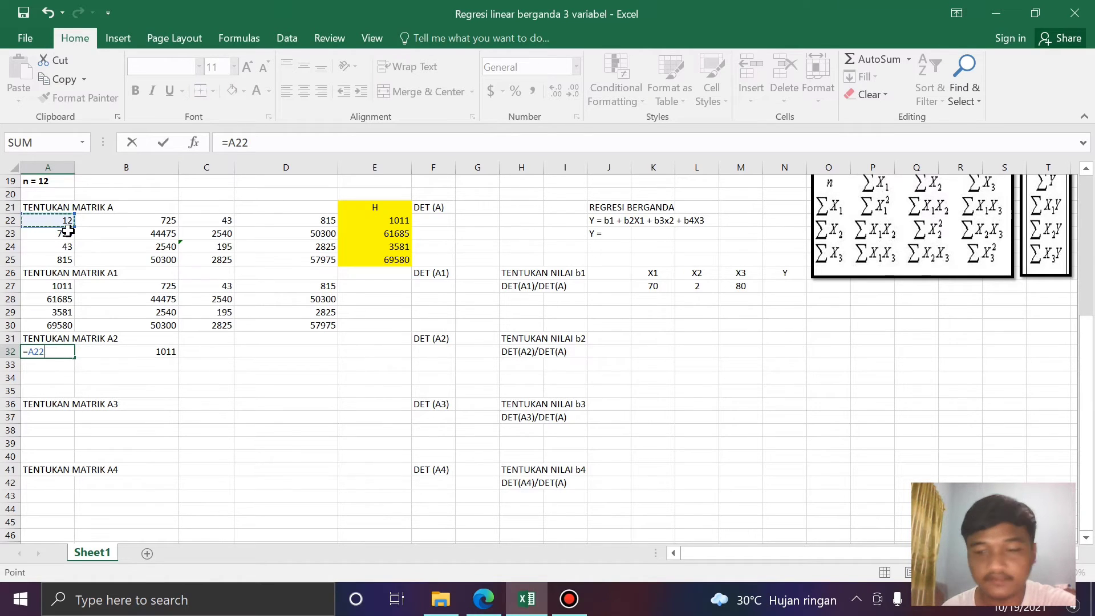
key(Return)
Complete the first row of matrix A2 with =C22 in C32 and =D22 in D32
click(217, 352)
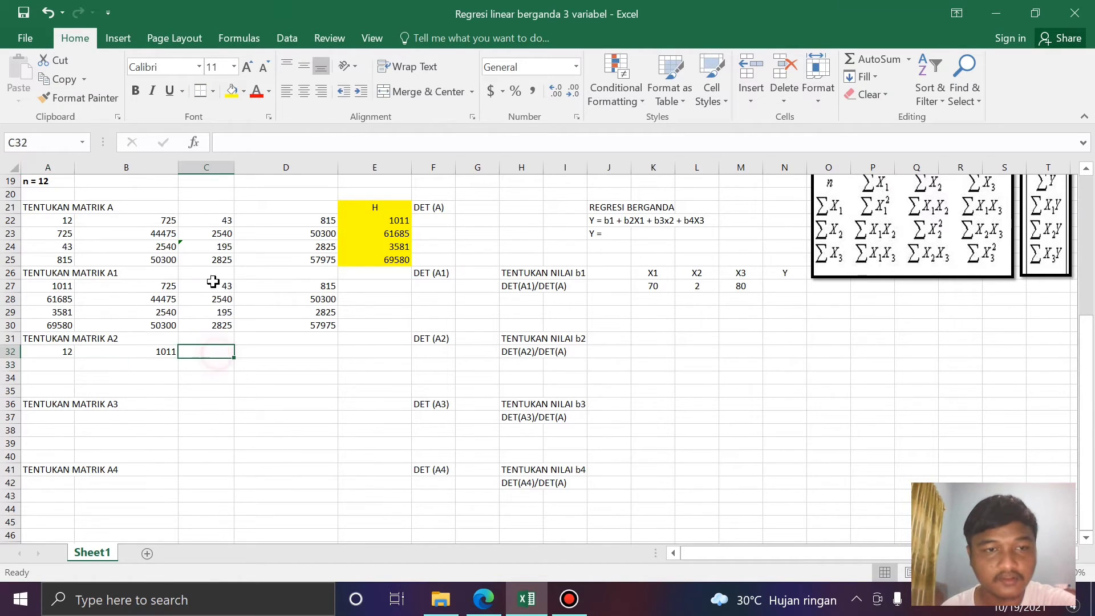
click(223, 222)
click(219, 350)
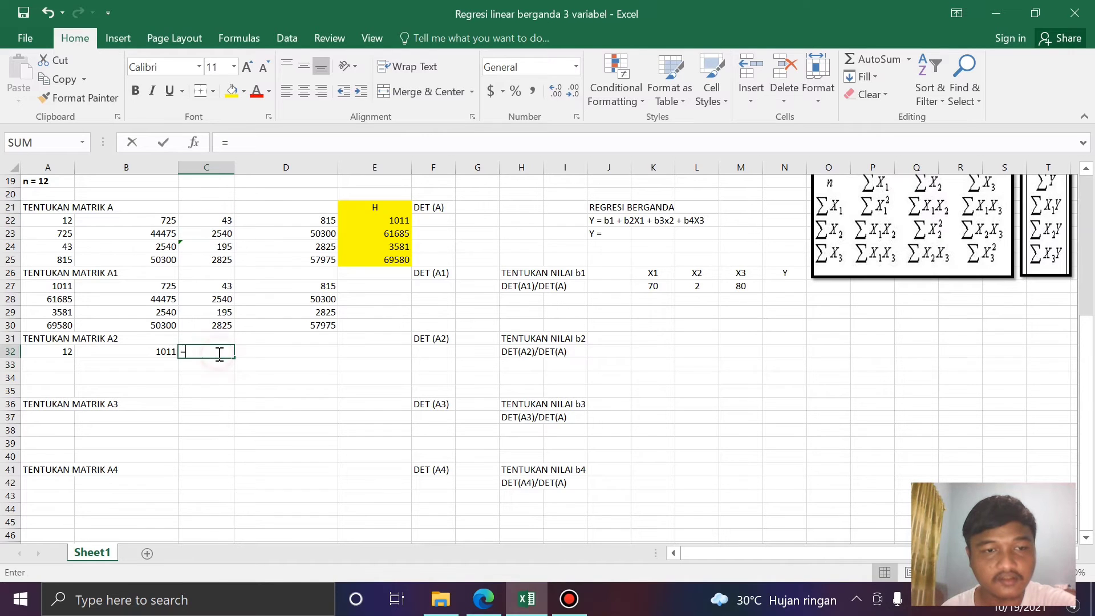
text(=)
click(216, 220)
key(Return)
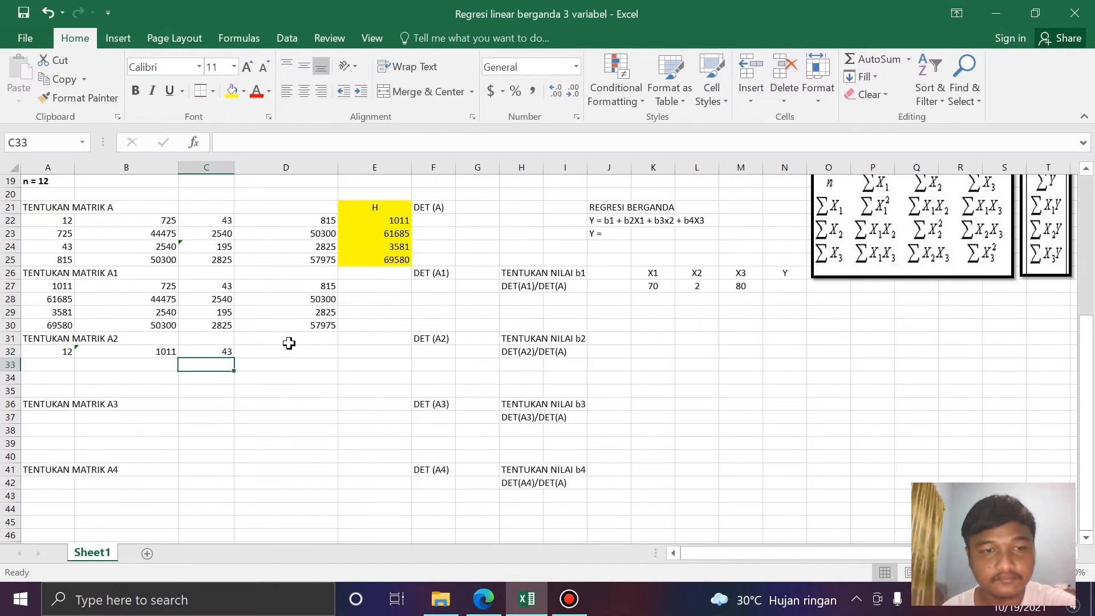
click(290, 351)
text(=)
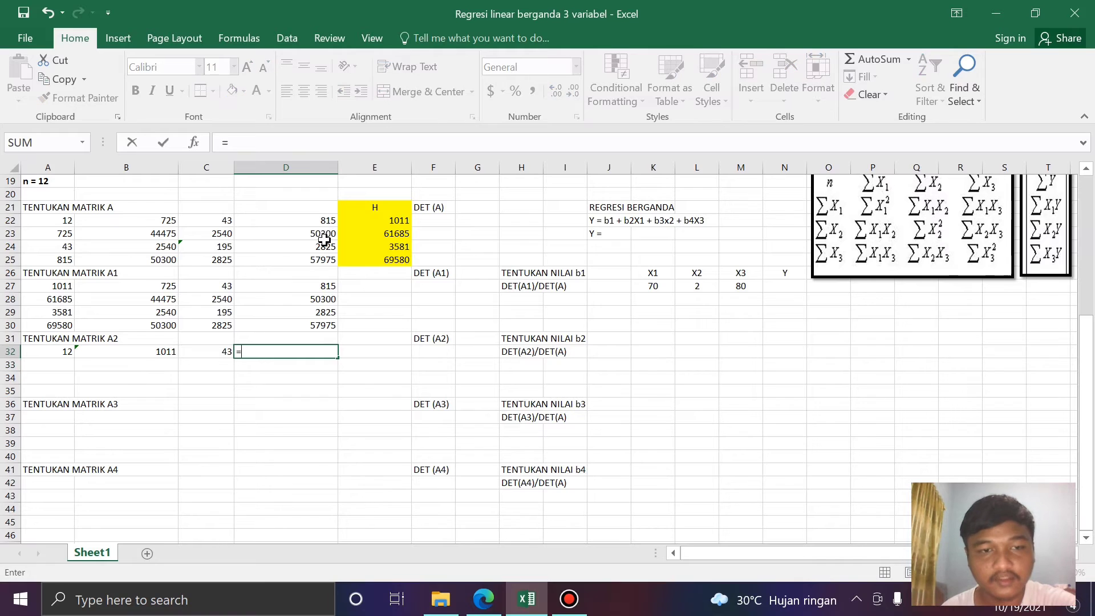
click(320, 221)
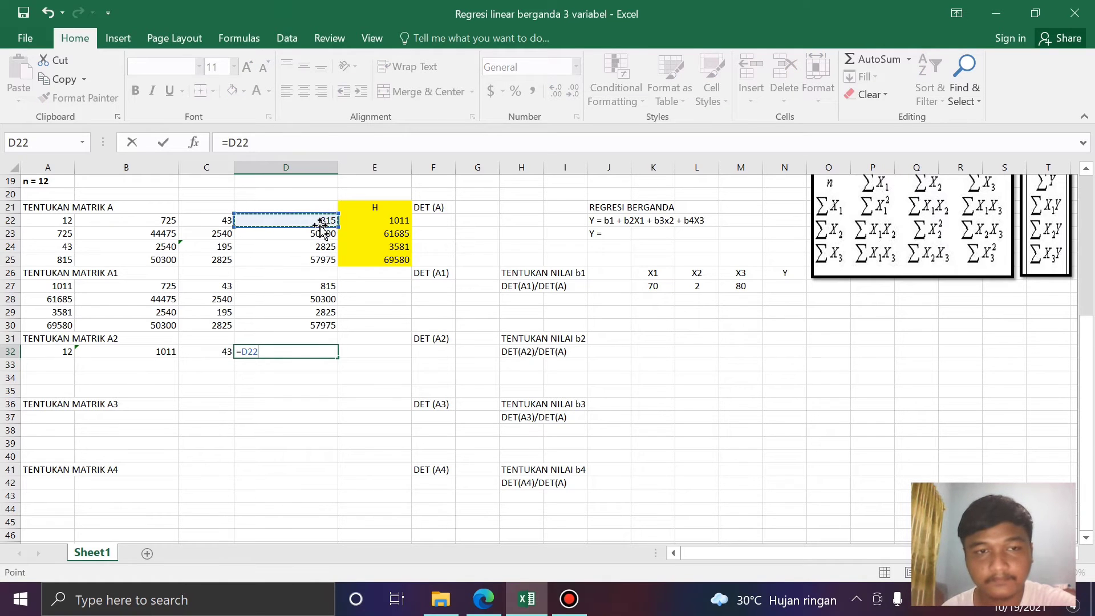
click(293, 365)
Fill the first-row formulas of matrix A2 in A32:D32 down through row 35
click(50, 353)
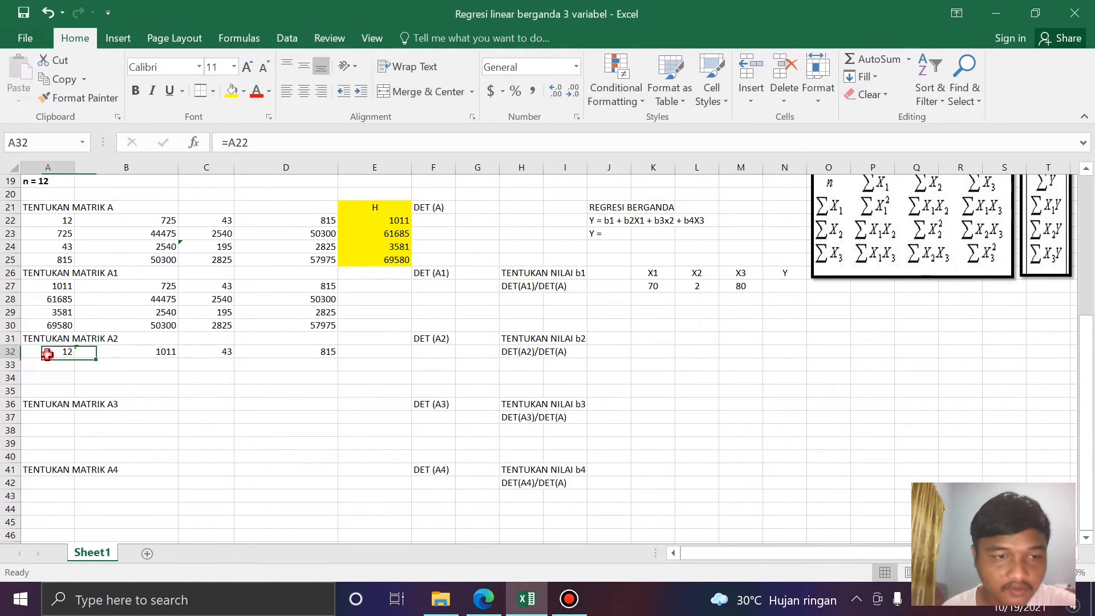
drag(74, 359, 338, 399)
click(110, 352)
click(88, 391)
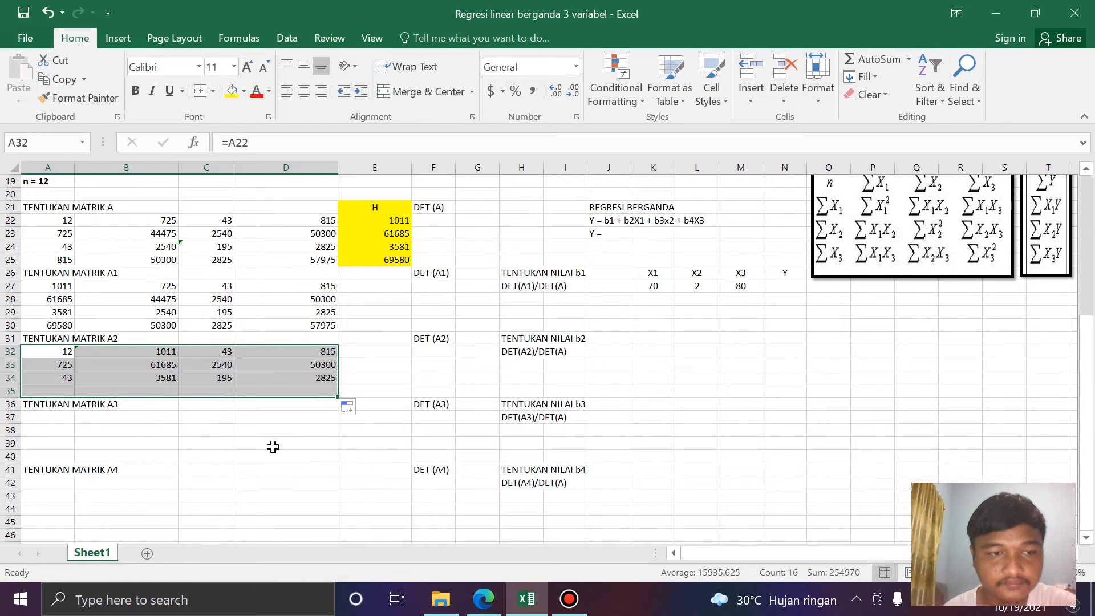
click(228, 428)
scroll(165, 374, down, 2)
scroll(159, 368, up, 2)
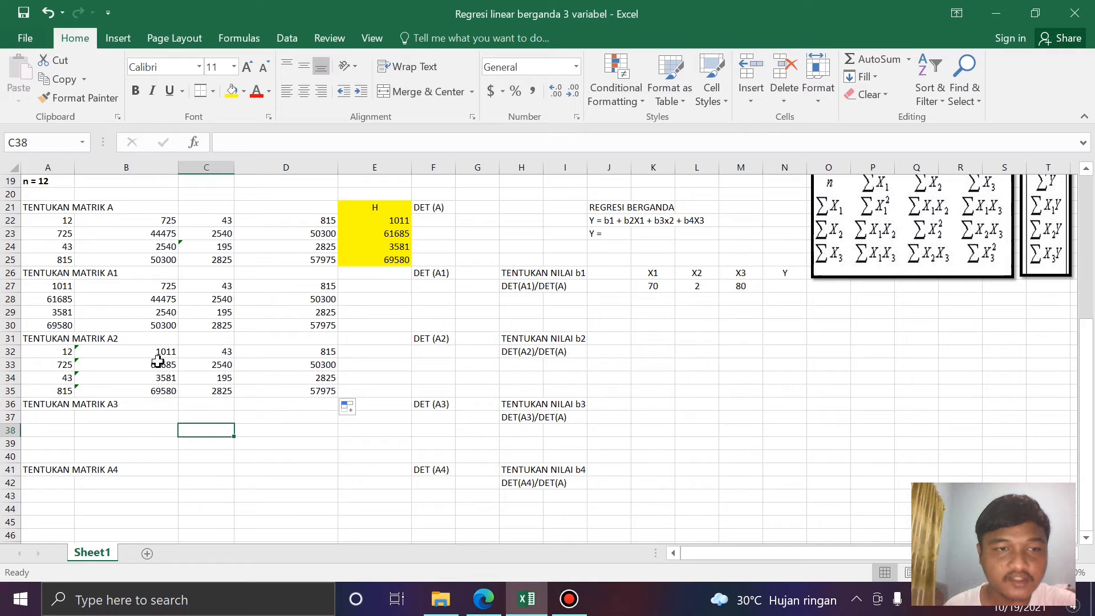
Start the first row of matrix A3 with =E22 from vector H in C37 and =A22 in A37
click(110, 415)
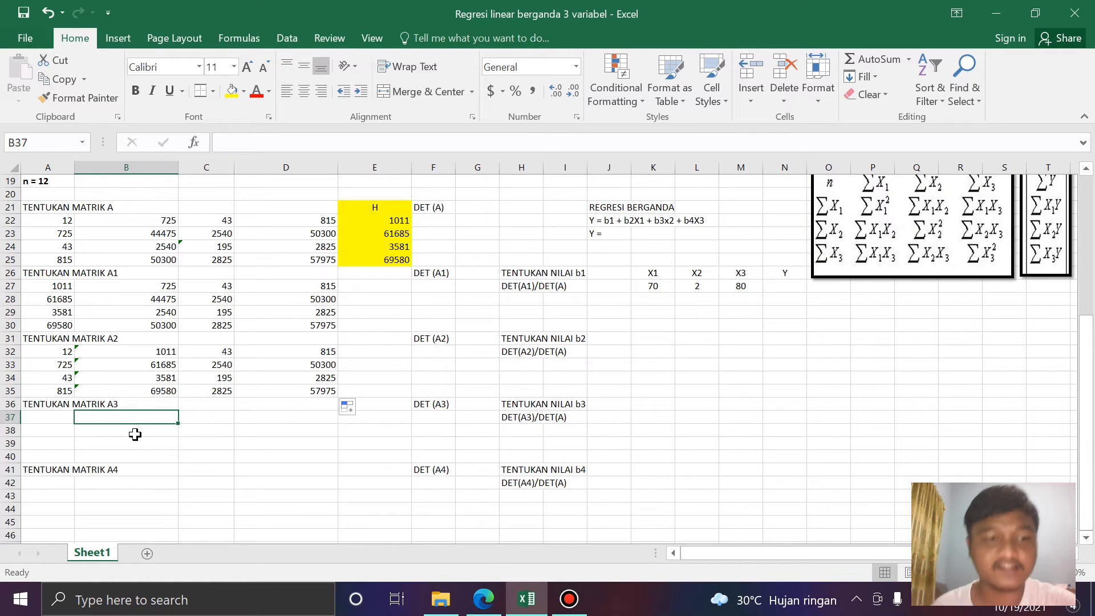
click(220, 418)
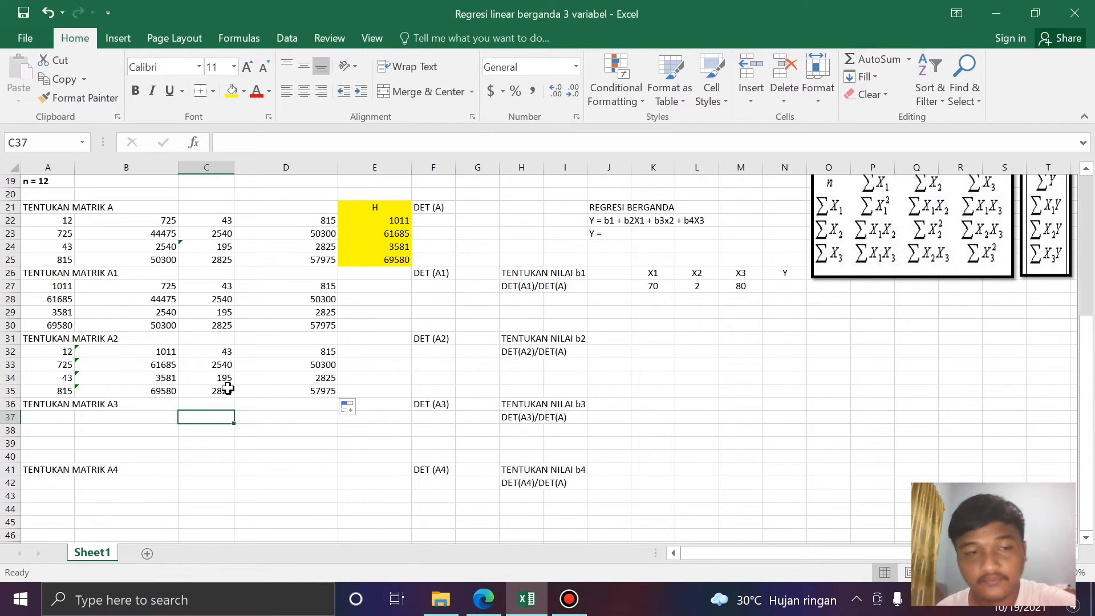
text(=)
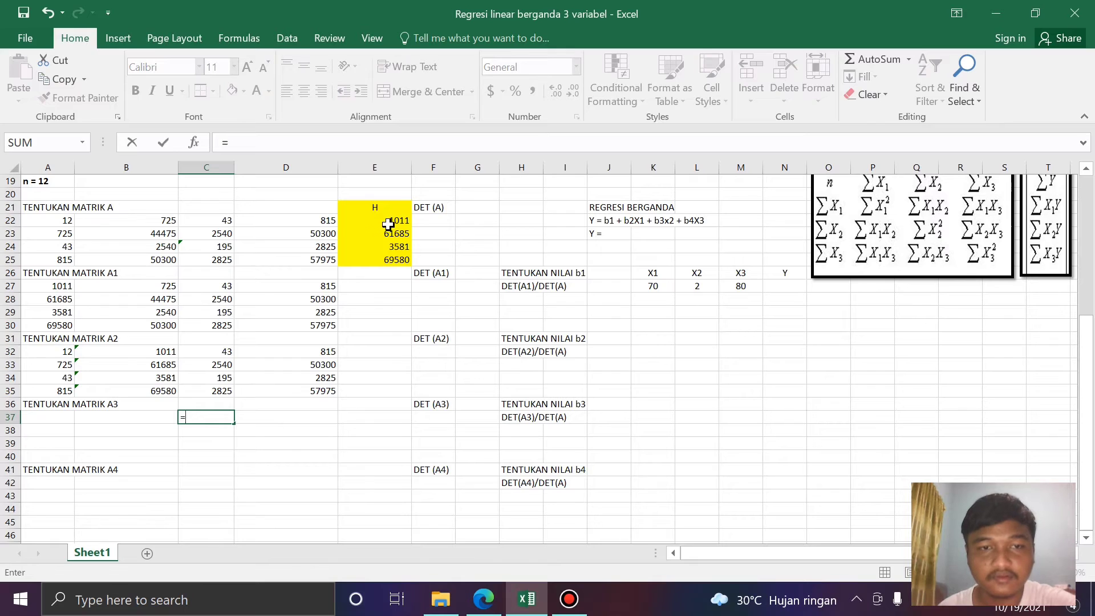
click(388, 223)
key(Return)
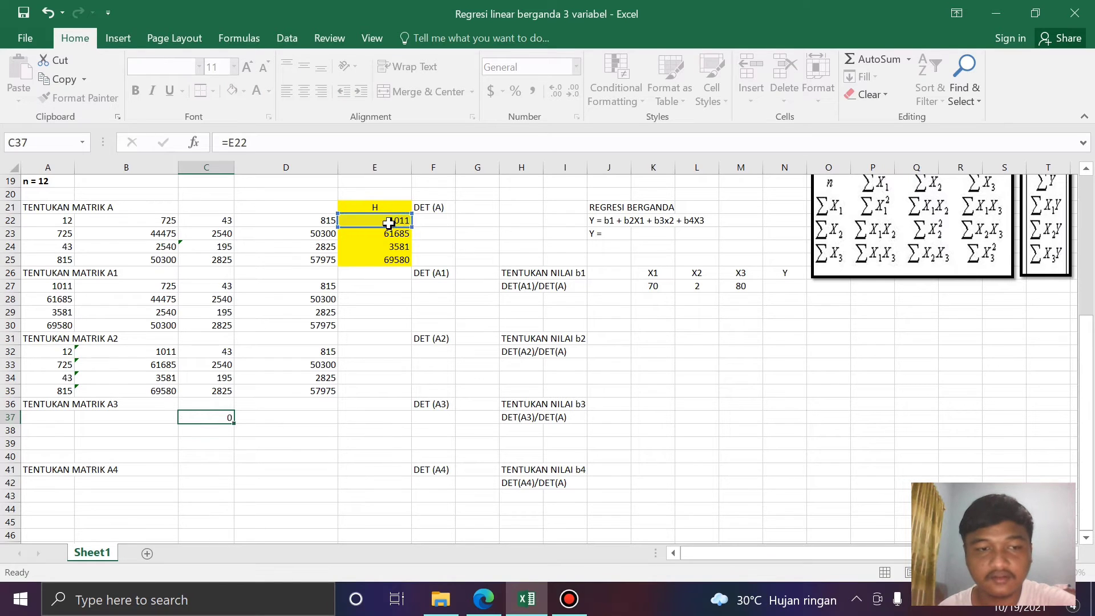
click(61, 420)
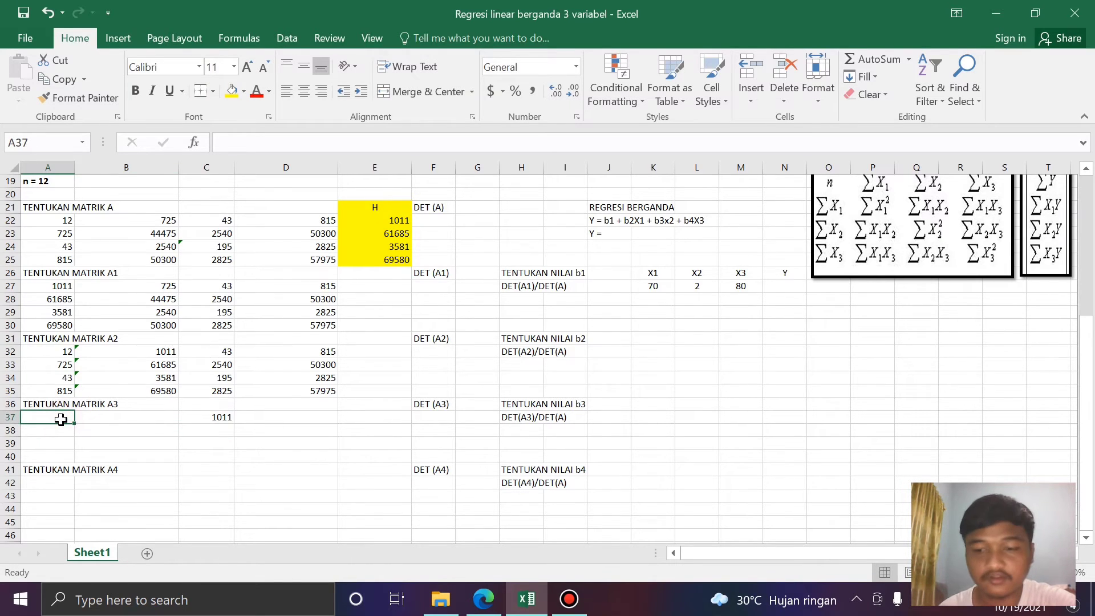
text(==)
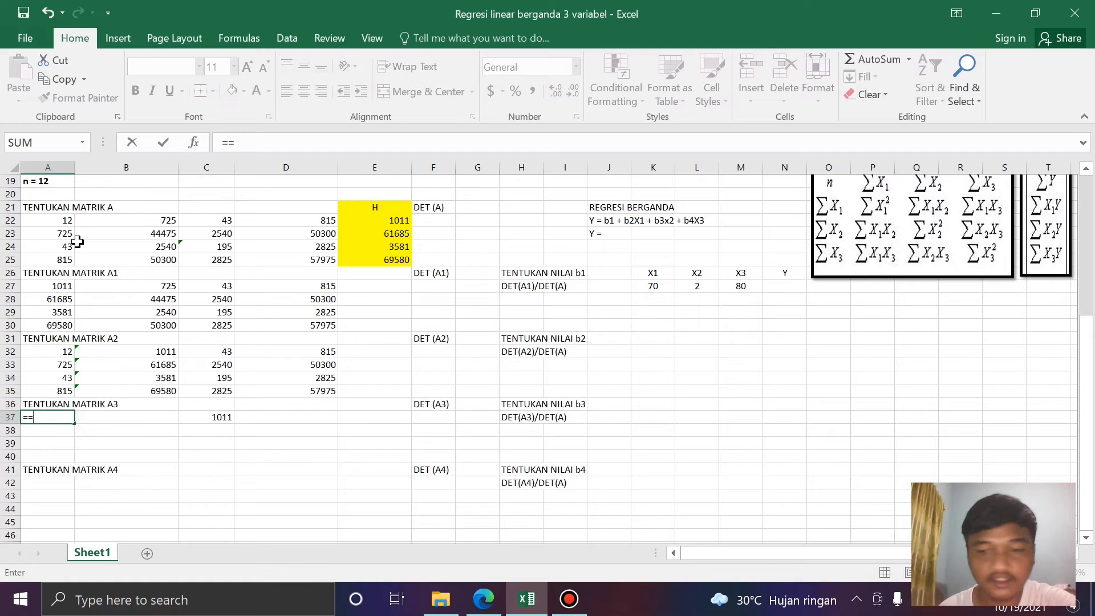
key(BackSpace)
click(67, 222)
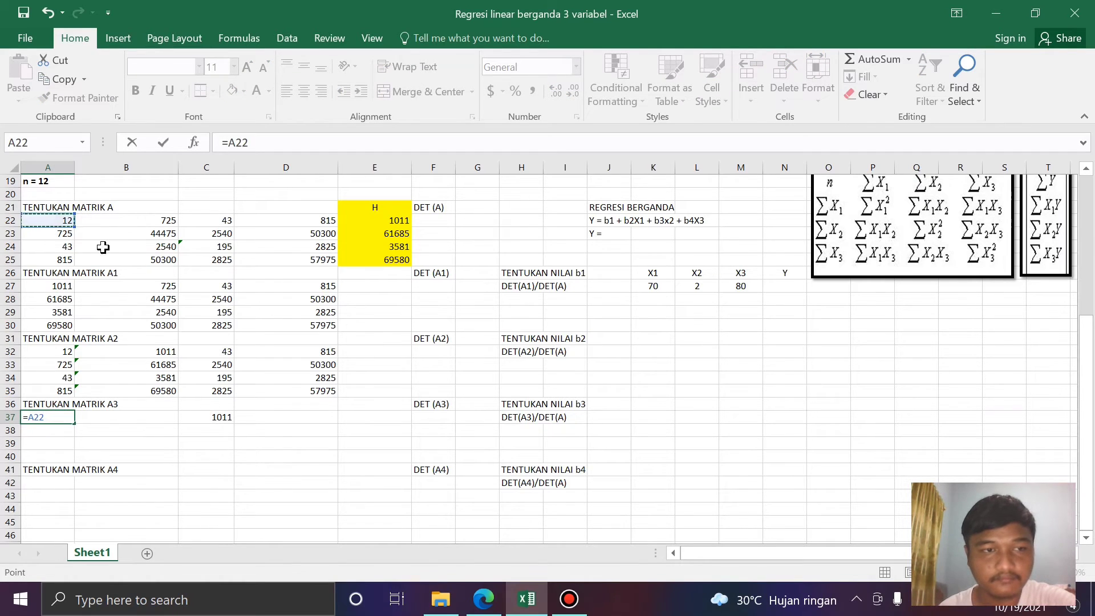
key(Return)
Complete the first row of matrix A3 with =B22 in B37 and =D22 in D37
click(146, 418)
text(=)
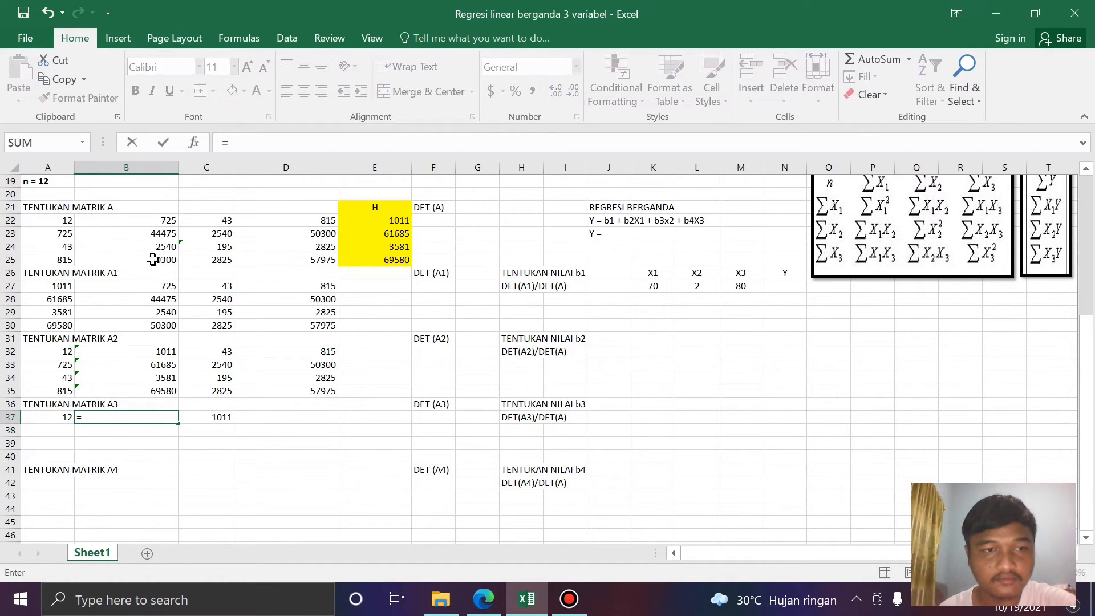
click(160, 221)
key(Return)
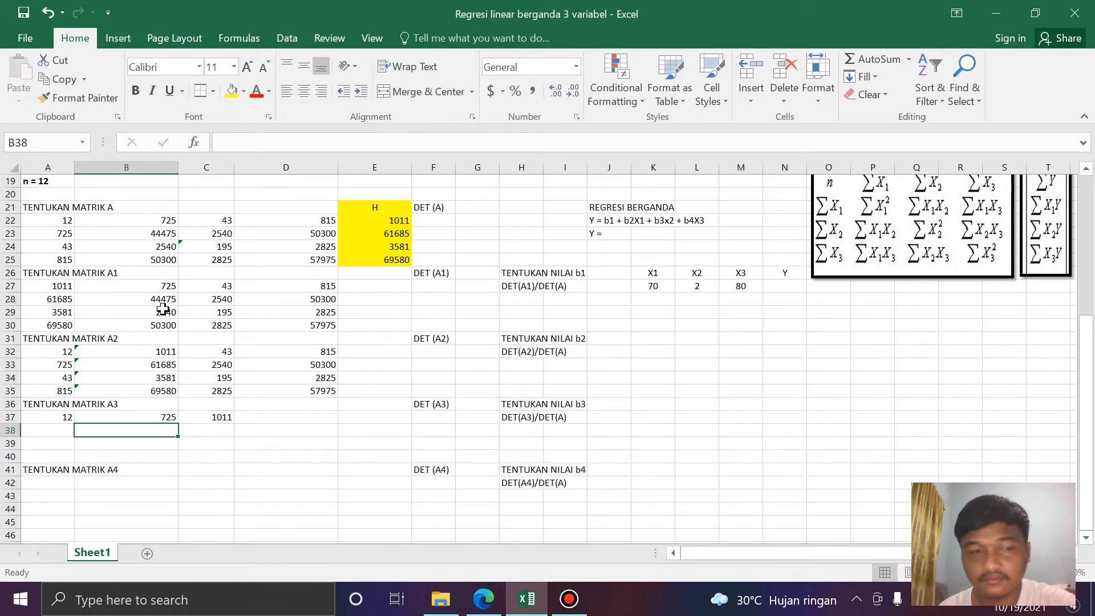
click(291, 418)
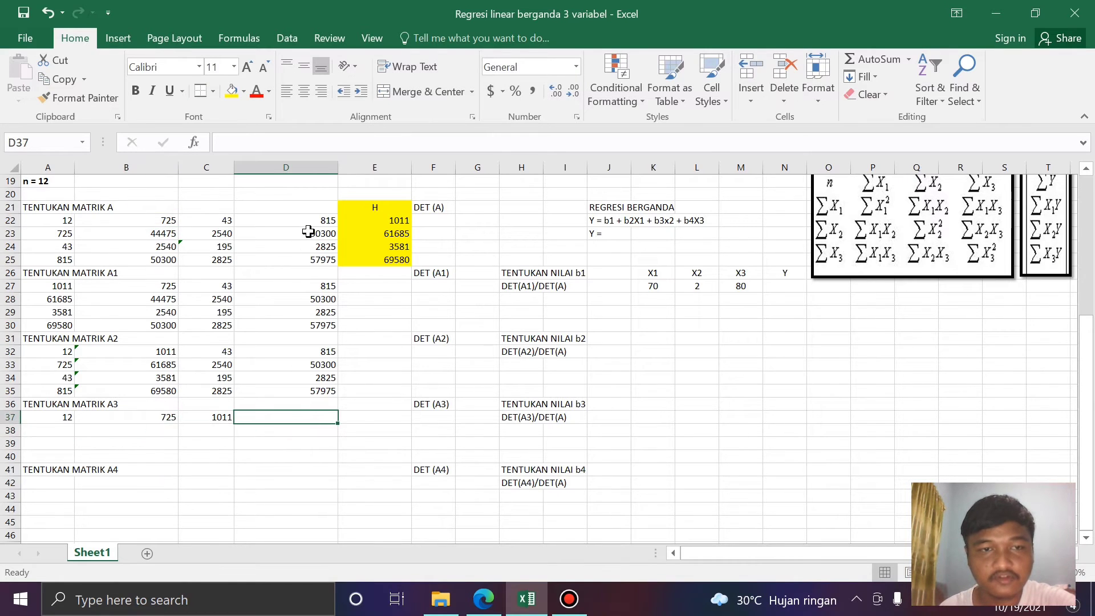
text(=)
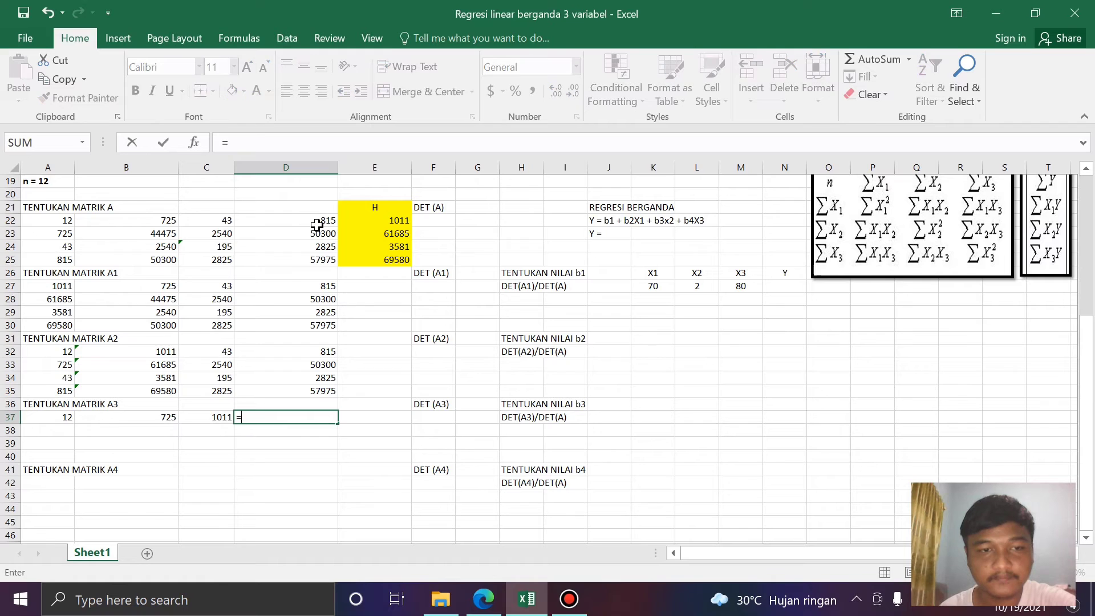
click(311, 222)
key(Return)
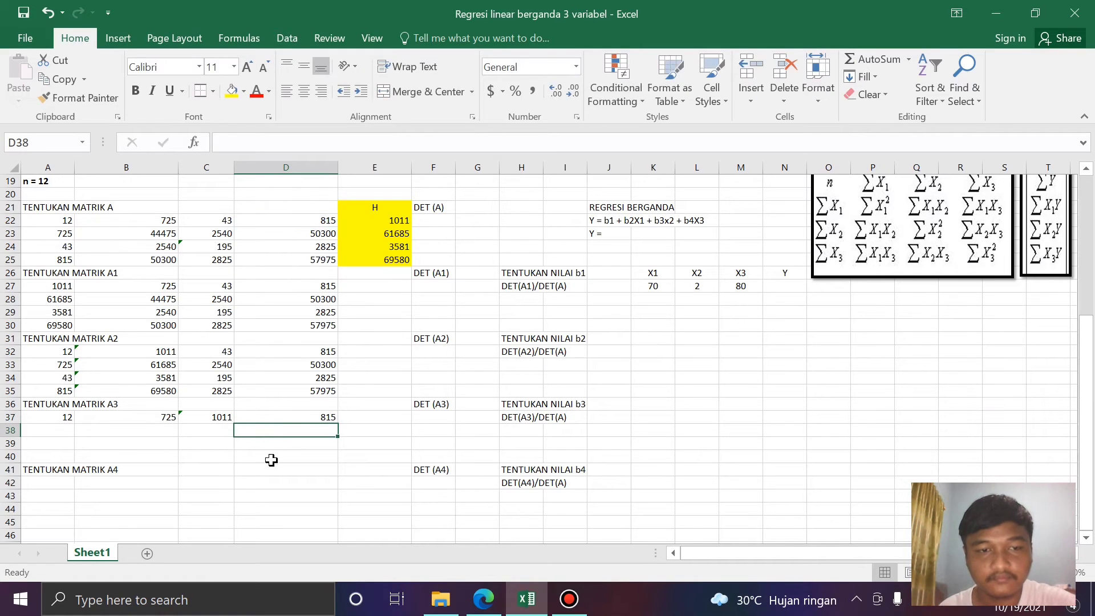
Fill the first-row formulas of matrix A3 in A37:D37 down through row 40
click(171, 448)
drag(66, 417, 335, 460)
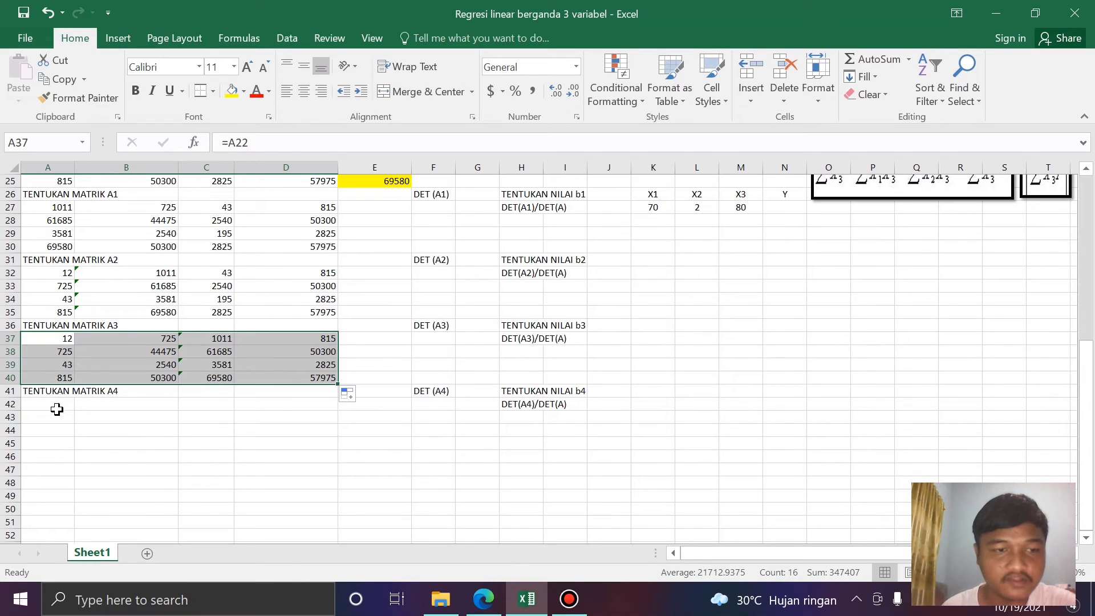
click(56, 407)
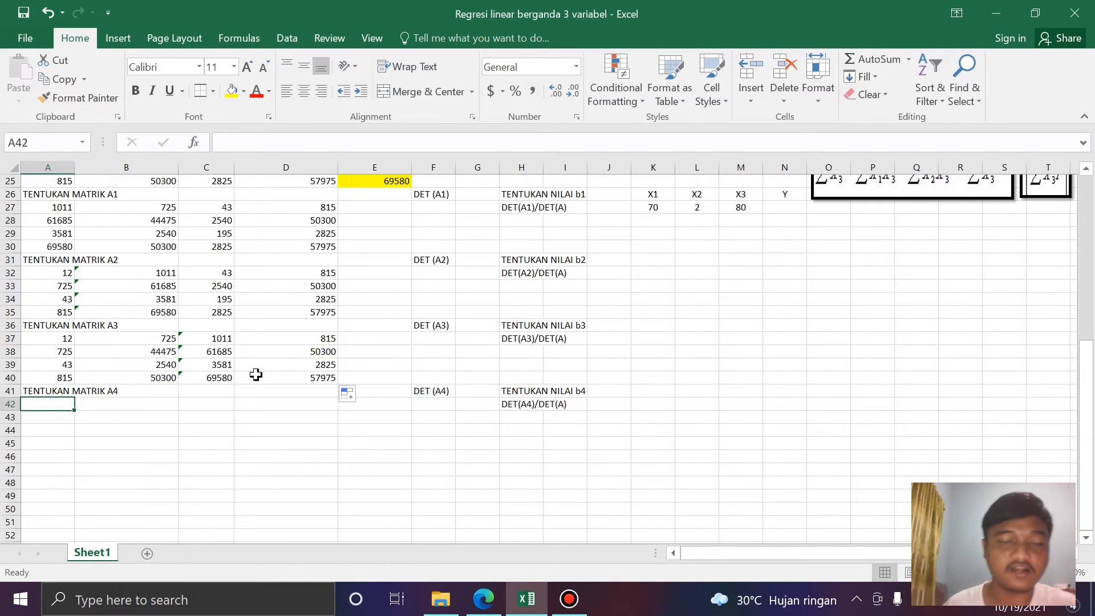
Start the first row of matrix A4 with =E22 from vector H in D42 and =A22 in A42
scroll(347, 381, up, 2)
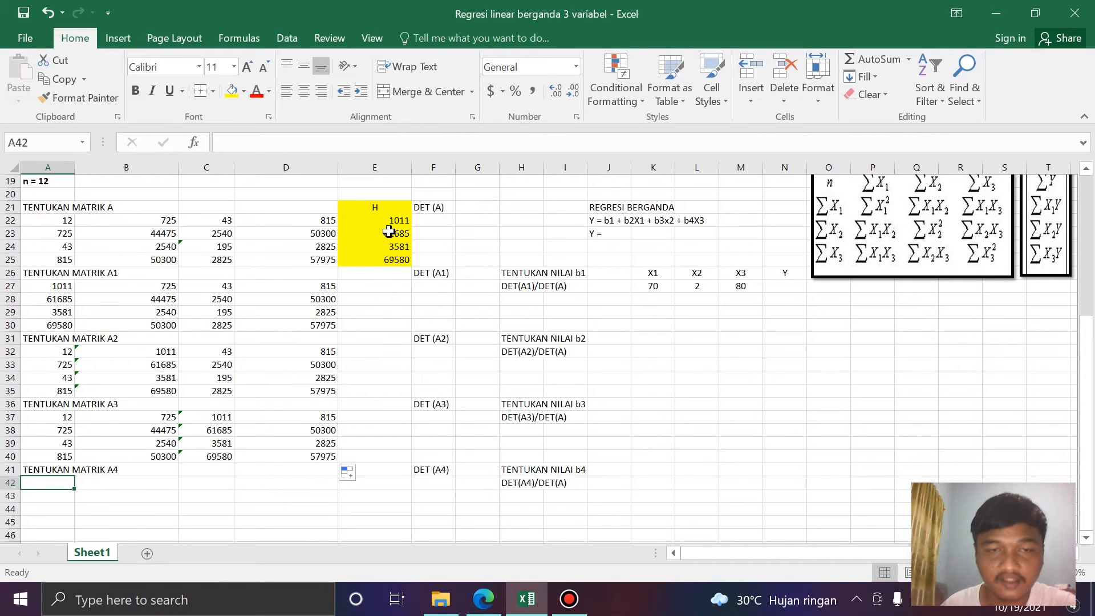
click(291, 482)
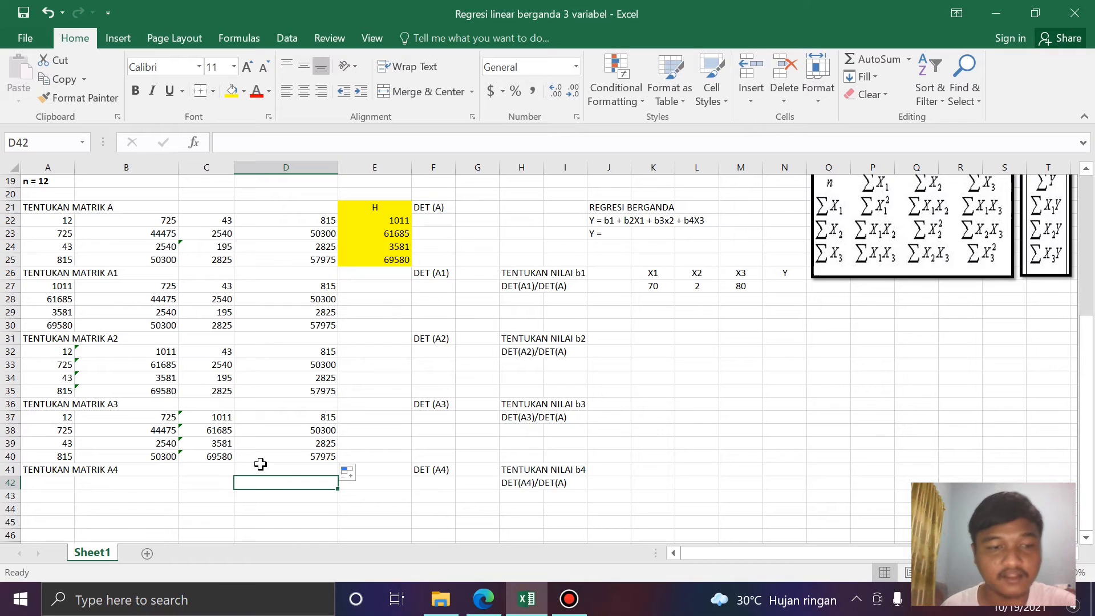
text(=)
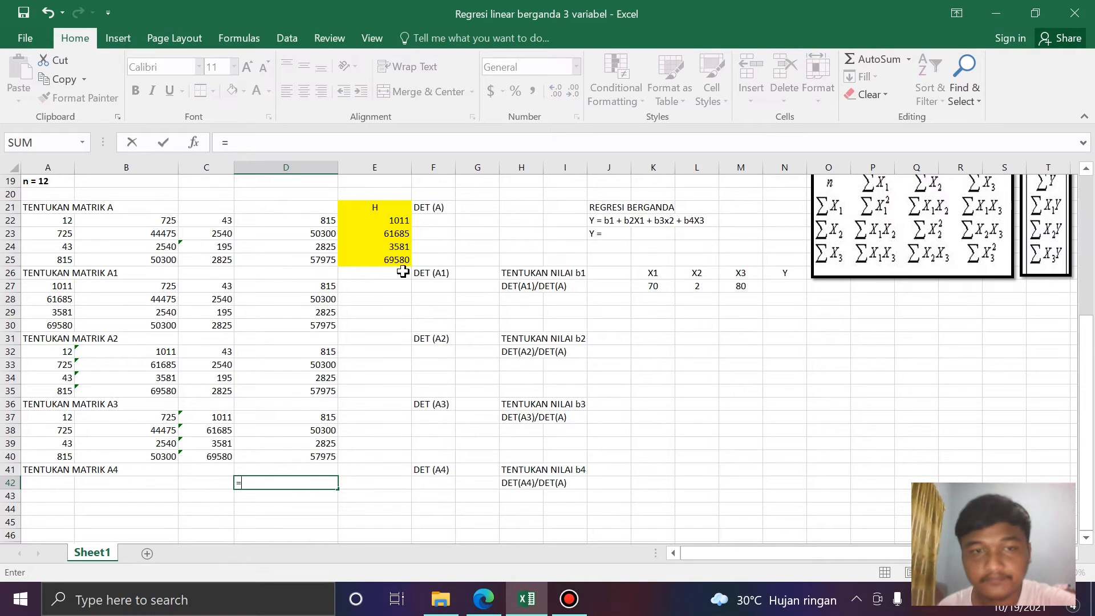
click(388, 221)
key(Return)
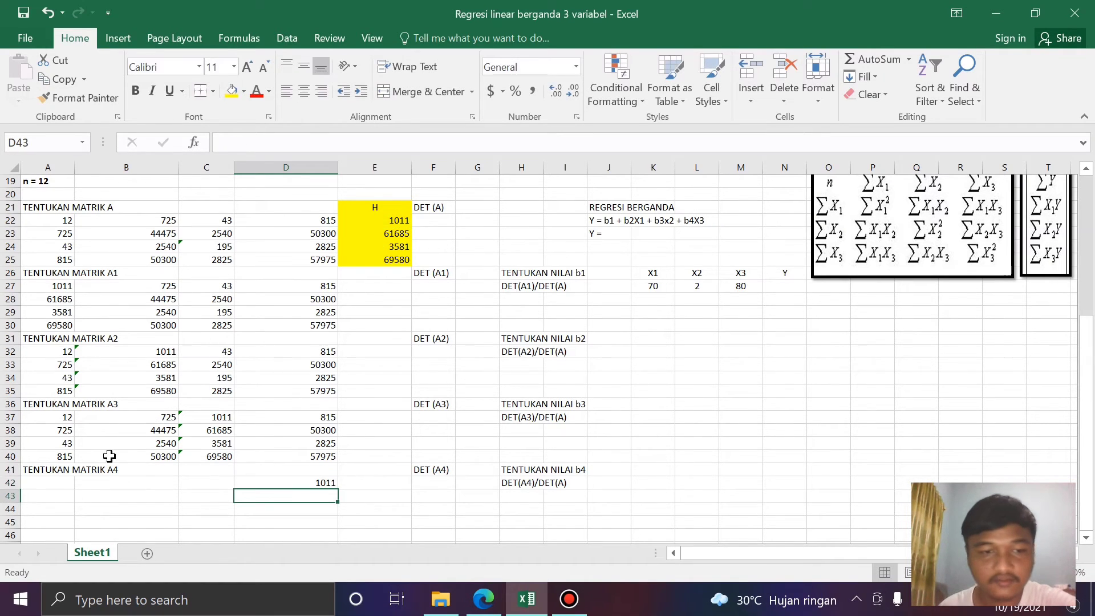
click(52, 482)
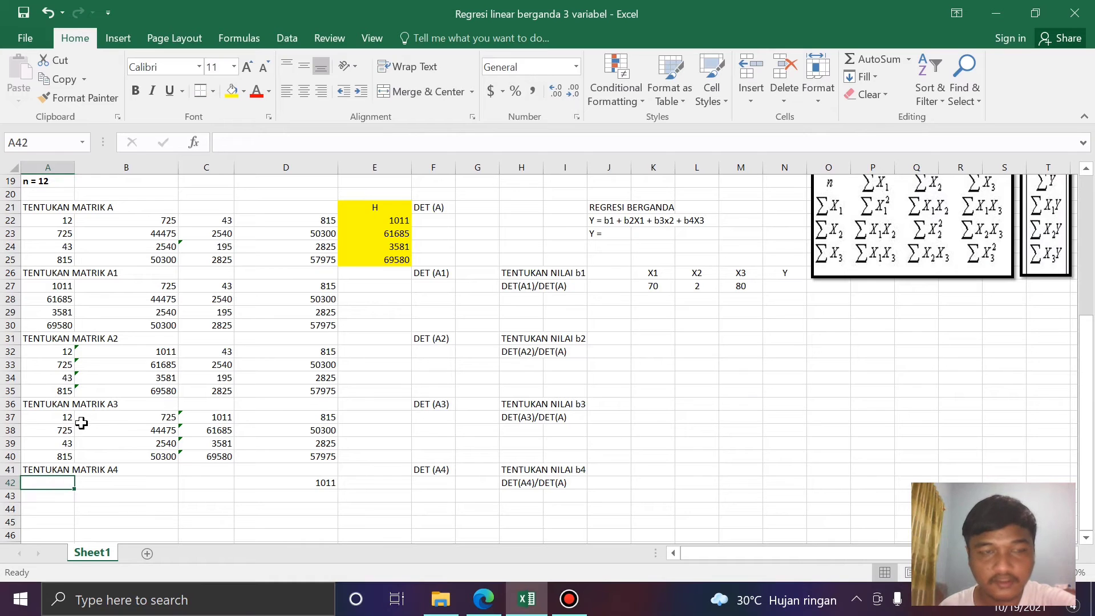
text(=)
click(61, 221)
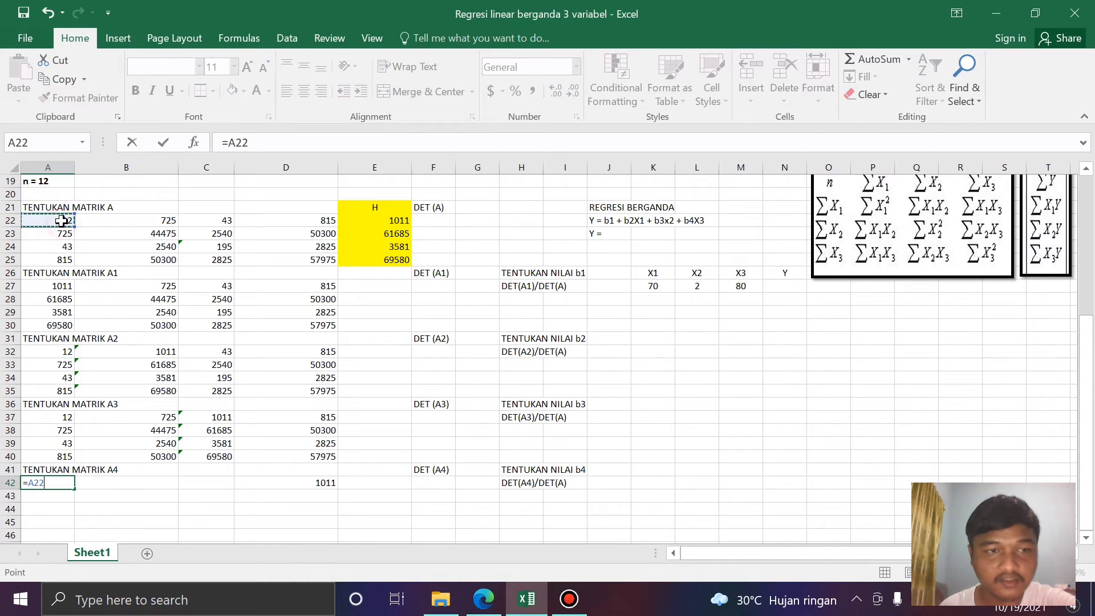
key(Return)
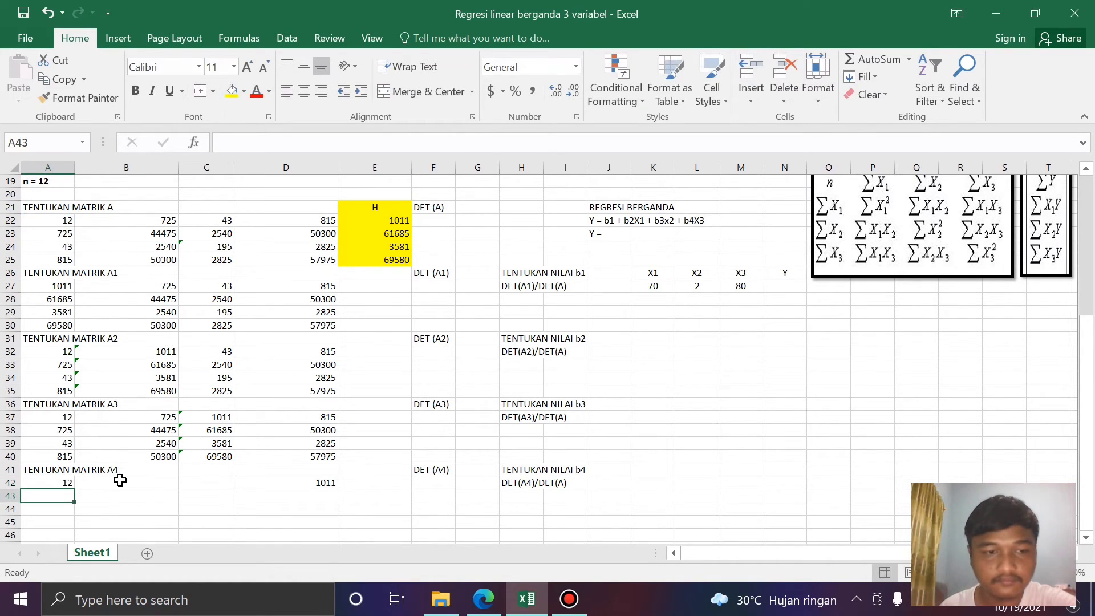
Complete the first row of matrix A4 with =B22 in B42 and =C22 in C42
click(121, 482)
text(=)
click(171, 221)
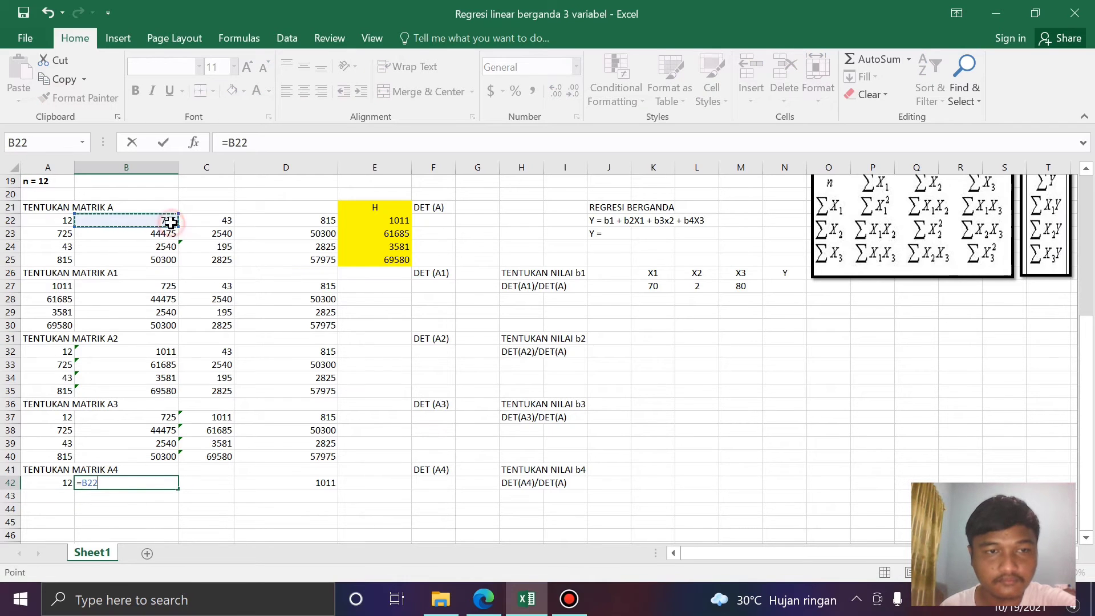
key(Return)
click(212, 483)
text(=)
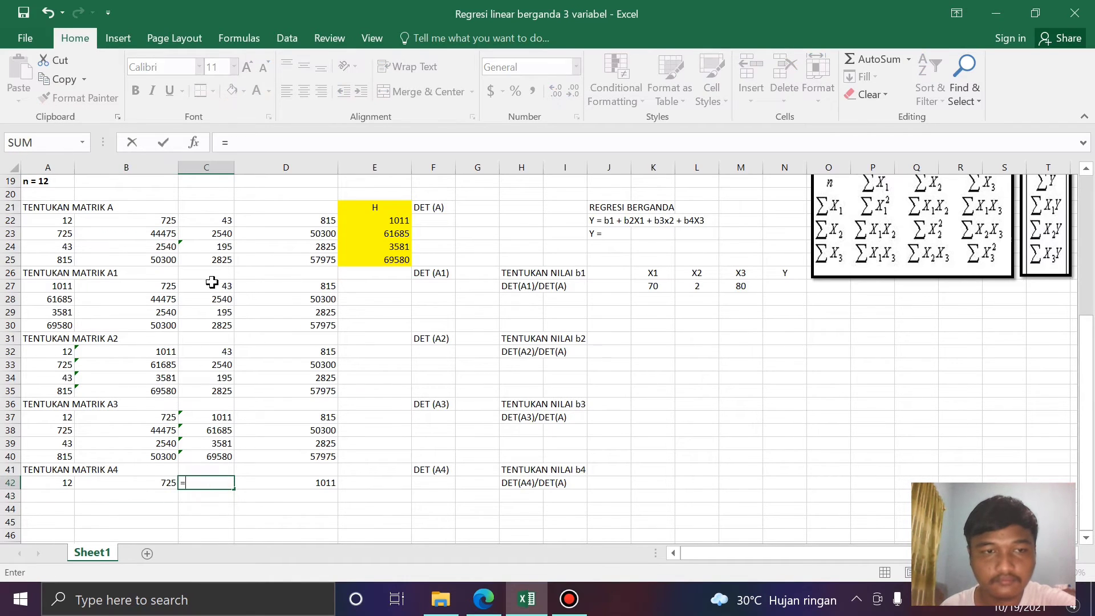
click(212, 220)
key(Return)
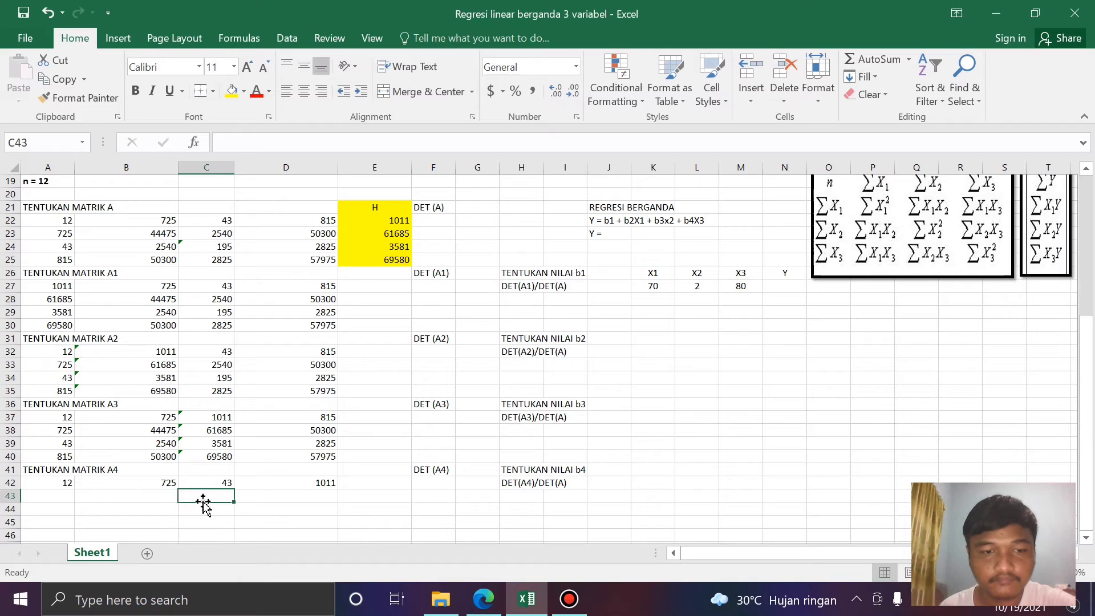
Fill the first-row formulas of matrix A4 in A42:D42 down through row 45
click(117, 495)
drag(69, 482, 337, 523)
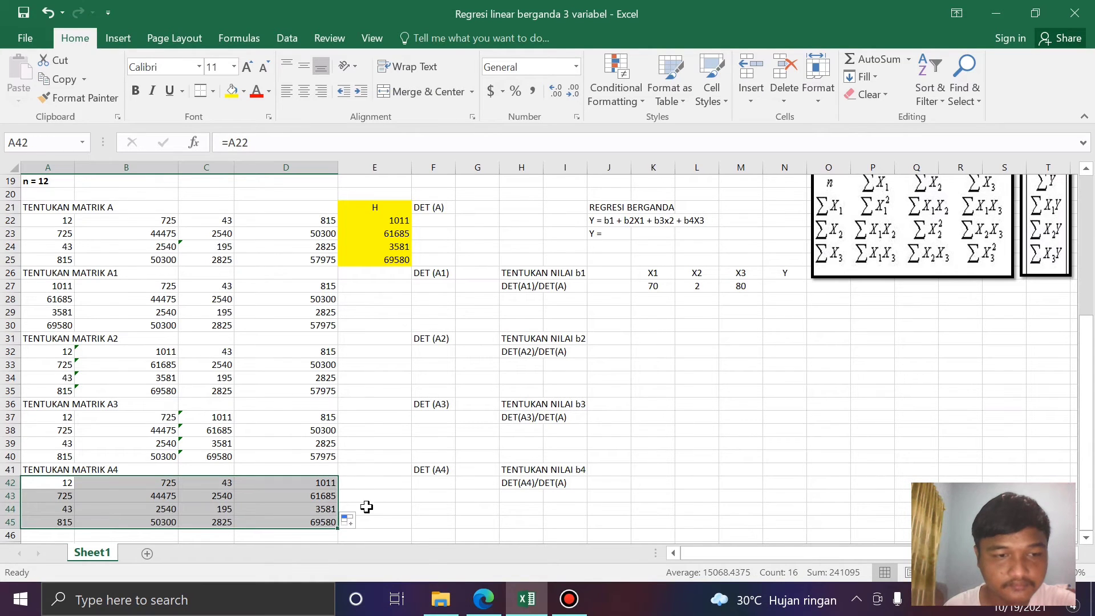
scroll(372, 480, down, 1)
click(399, 480)
Calculate the determinant of matrix A in F22 with MDETERM over A22:D25
scroll(400, 478, up, 2)
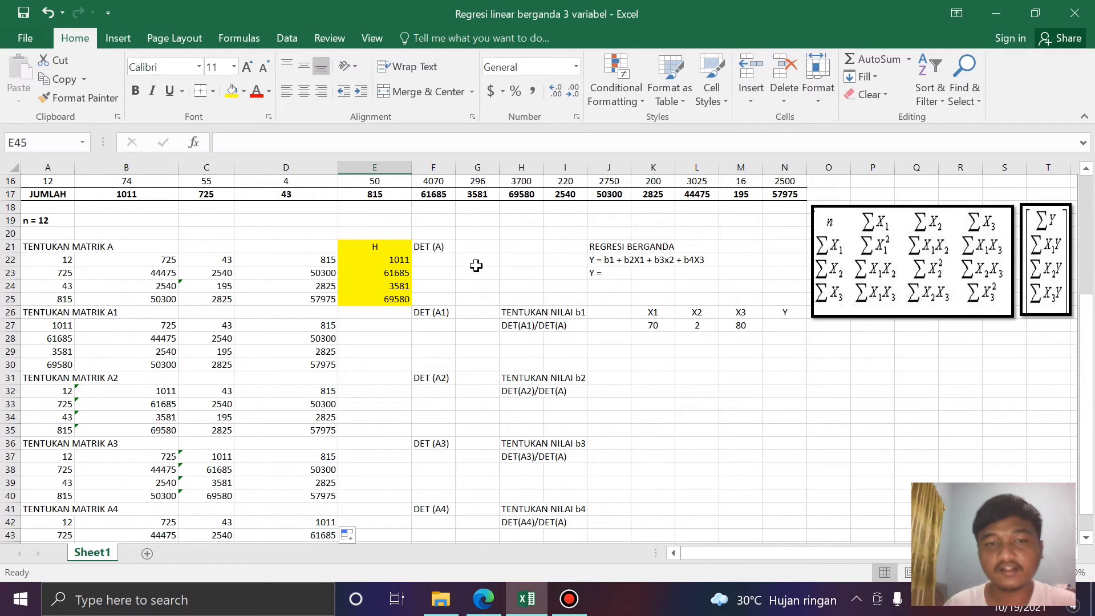
click(442, 264)
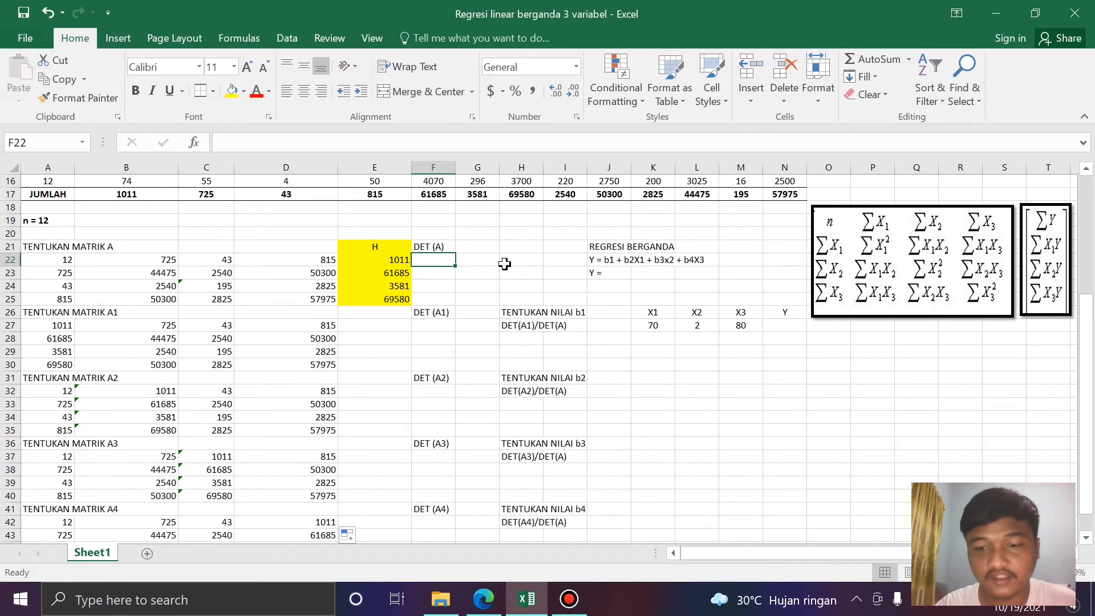
text(=)
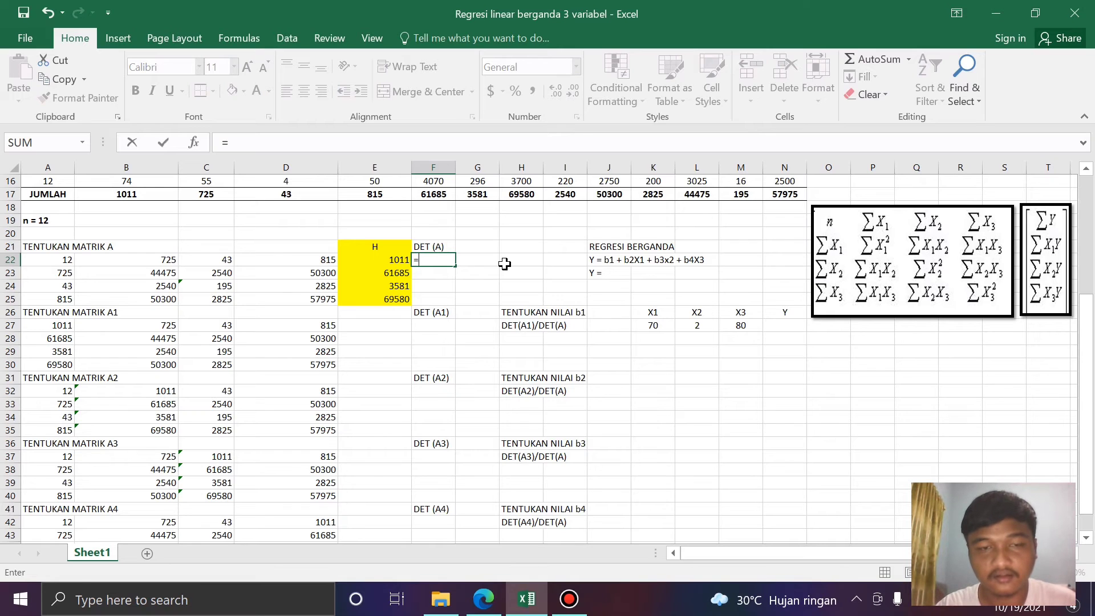
text(m)
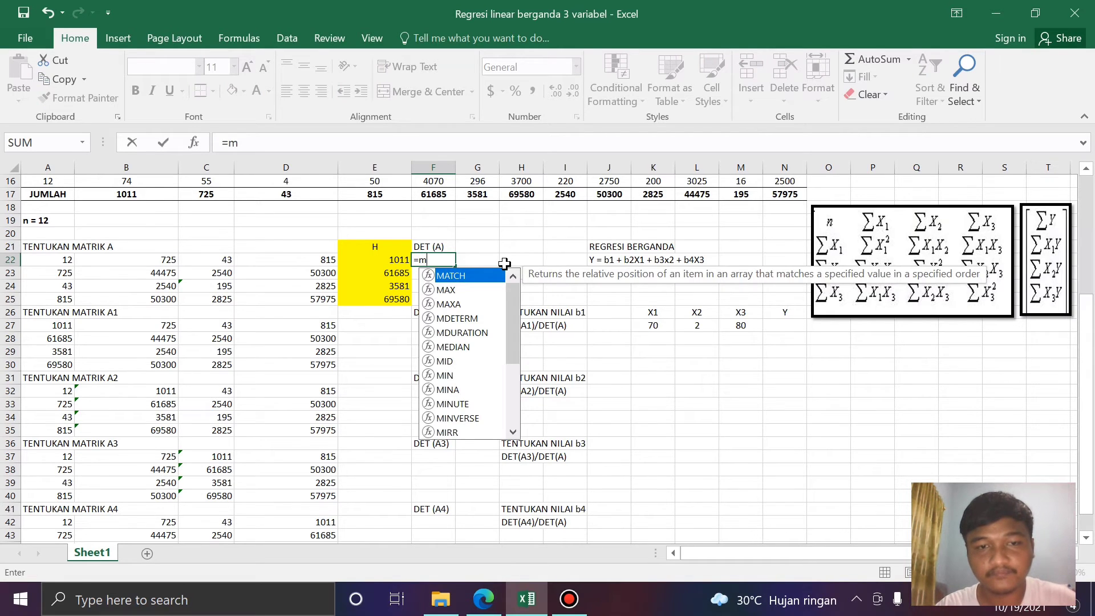
text(de)
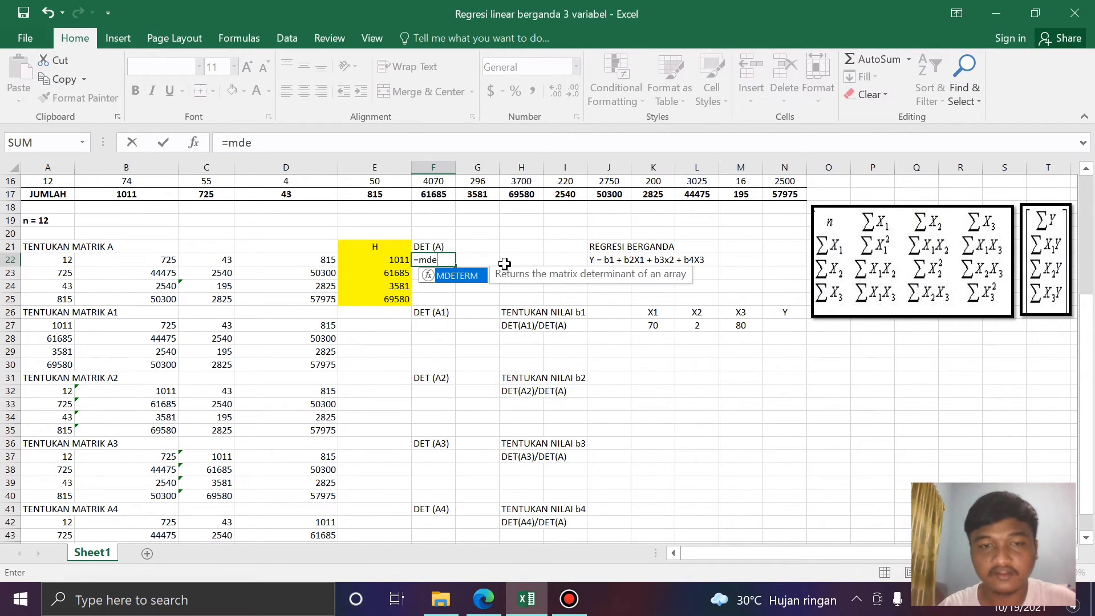
double_click(469, 277)
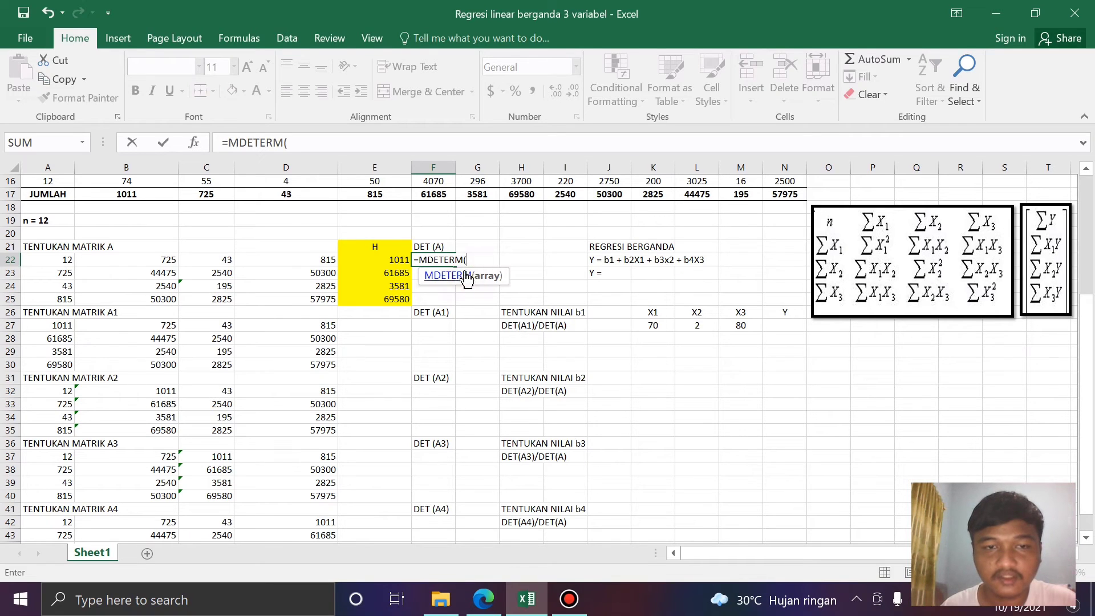
drag(63, 259, 323, 297)
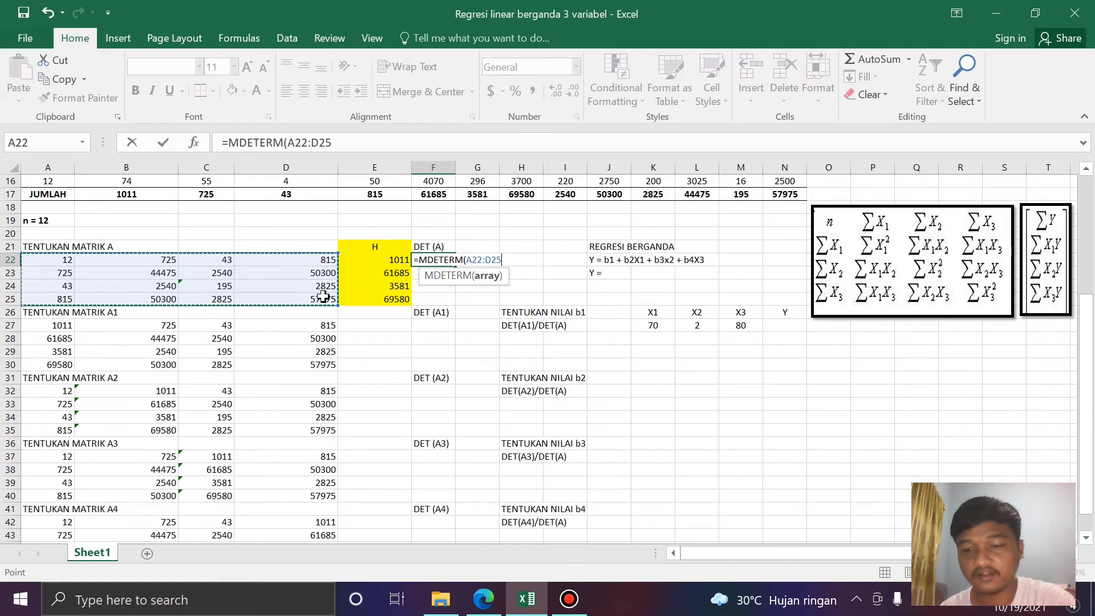
key(Return)
Calculate the determinant of matrix A1 in F27 with MDETERM over A27:D30
click(451, 332)
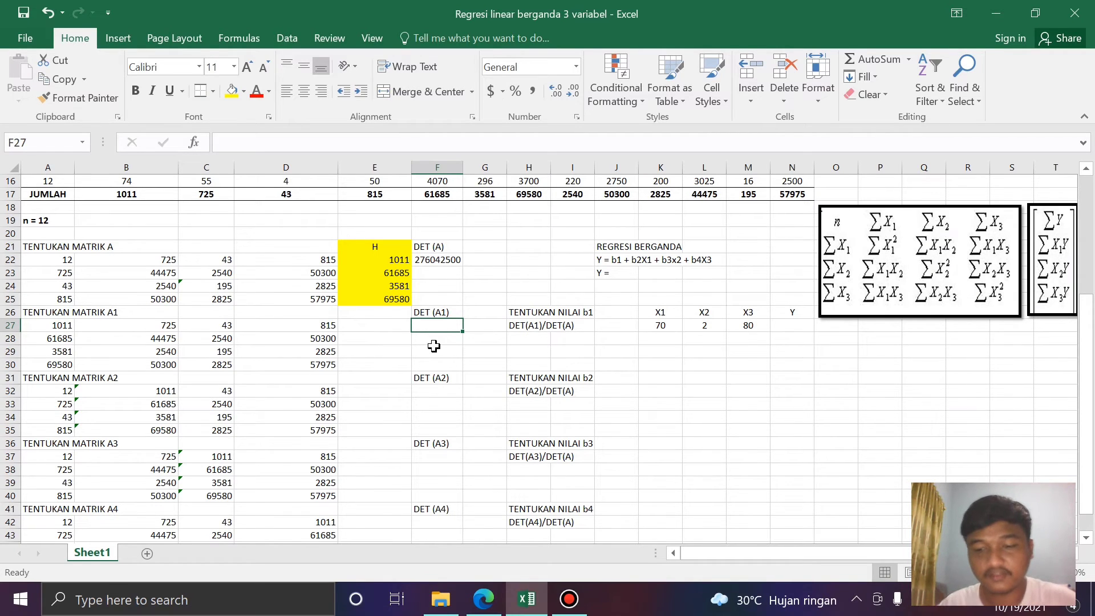
text(=md)
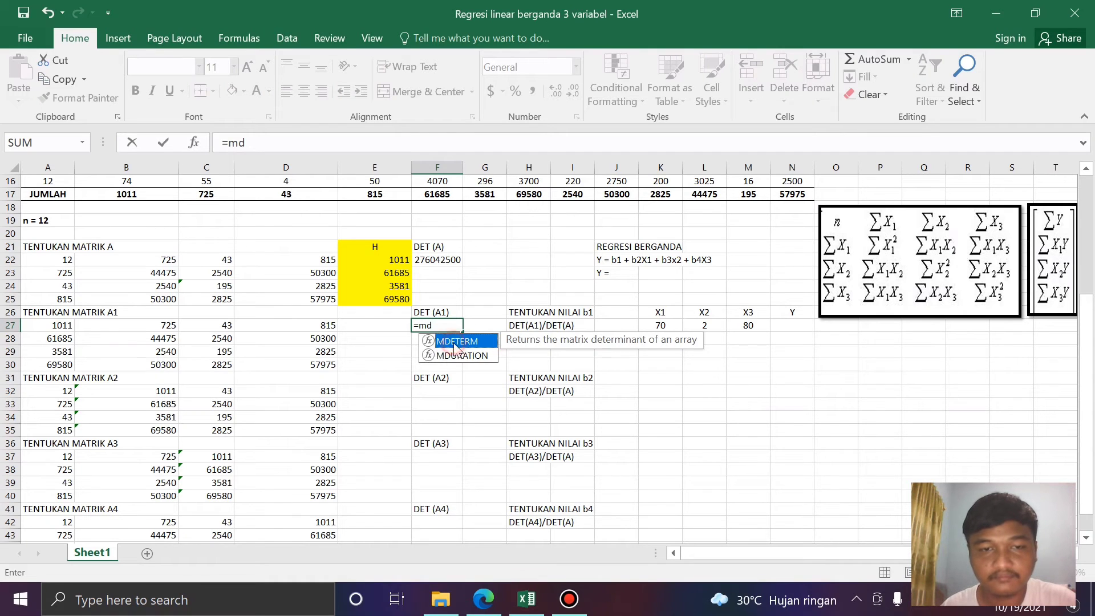
double_click(457, 340)
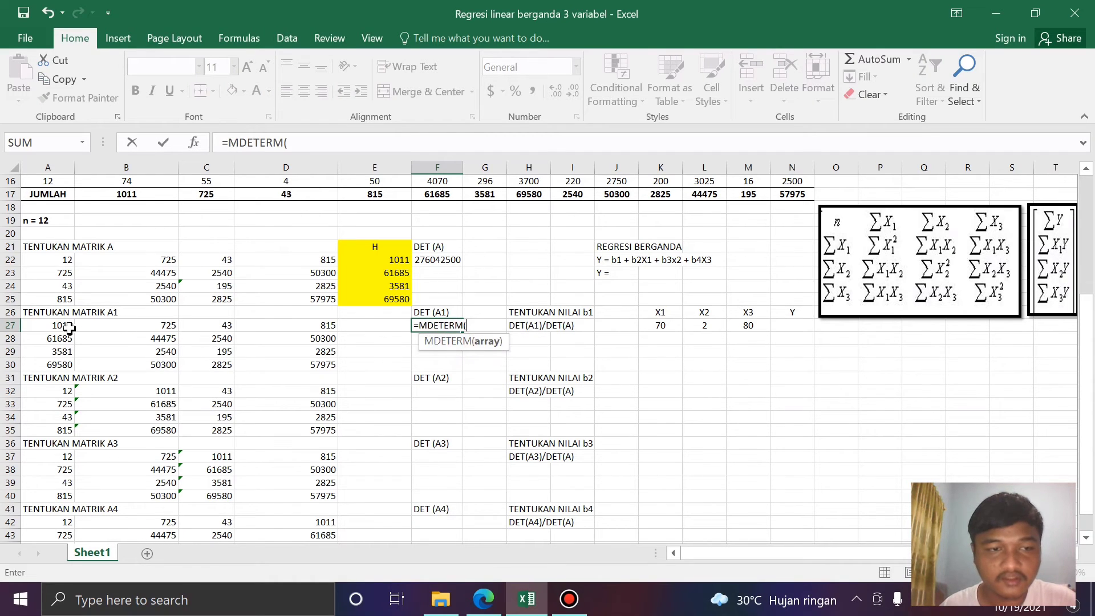
drag(67, 328, 325, 367)
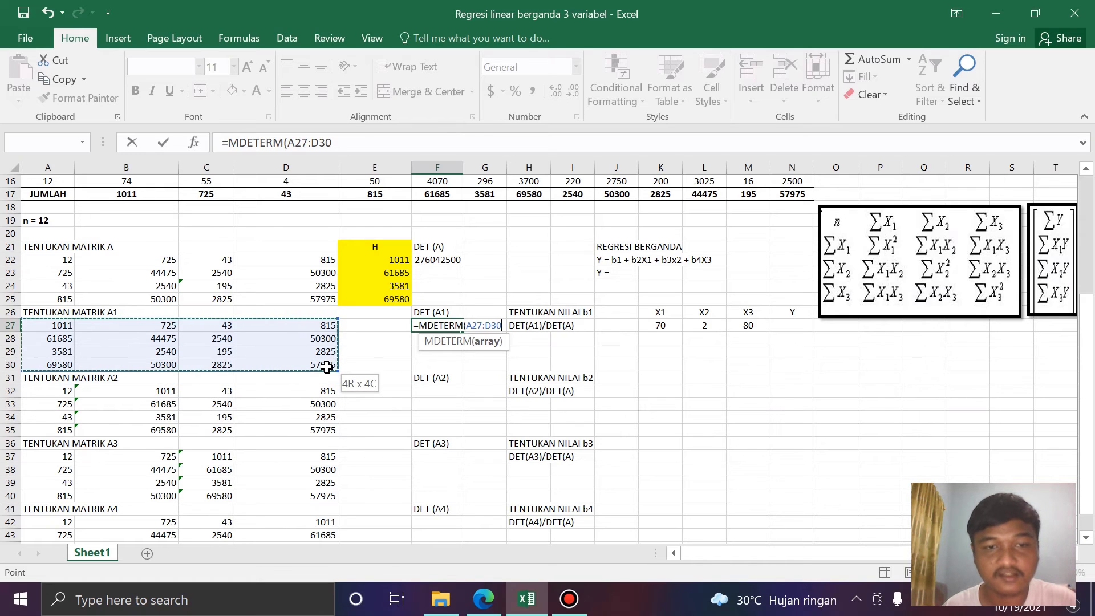
key(Return)
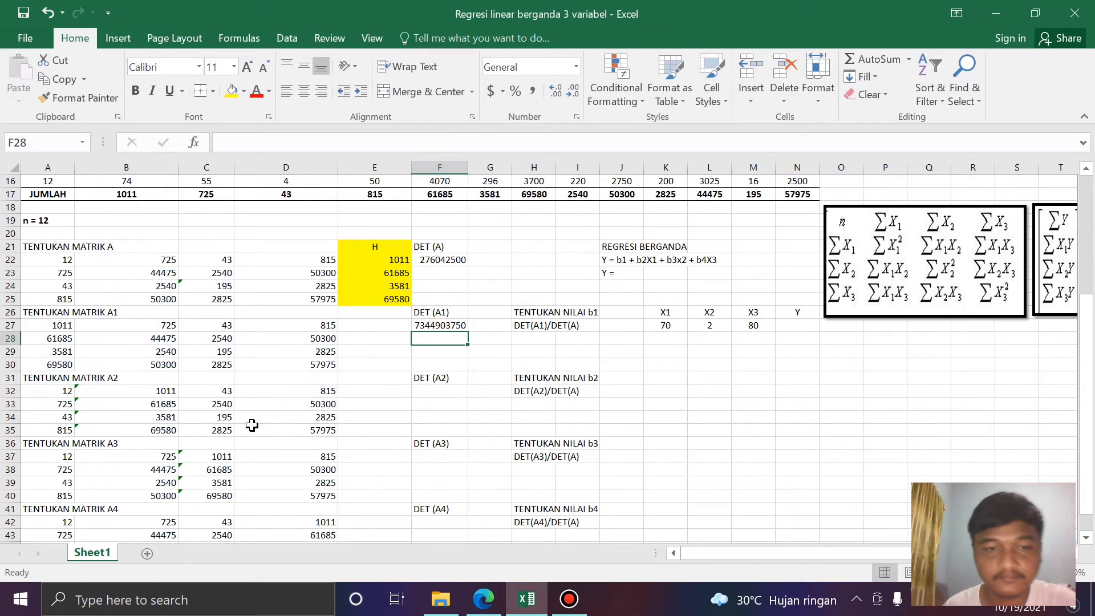
Calculate the determinant of matrix A2 in F32 with MDETERM over A32:D35
click(426, 391)
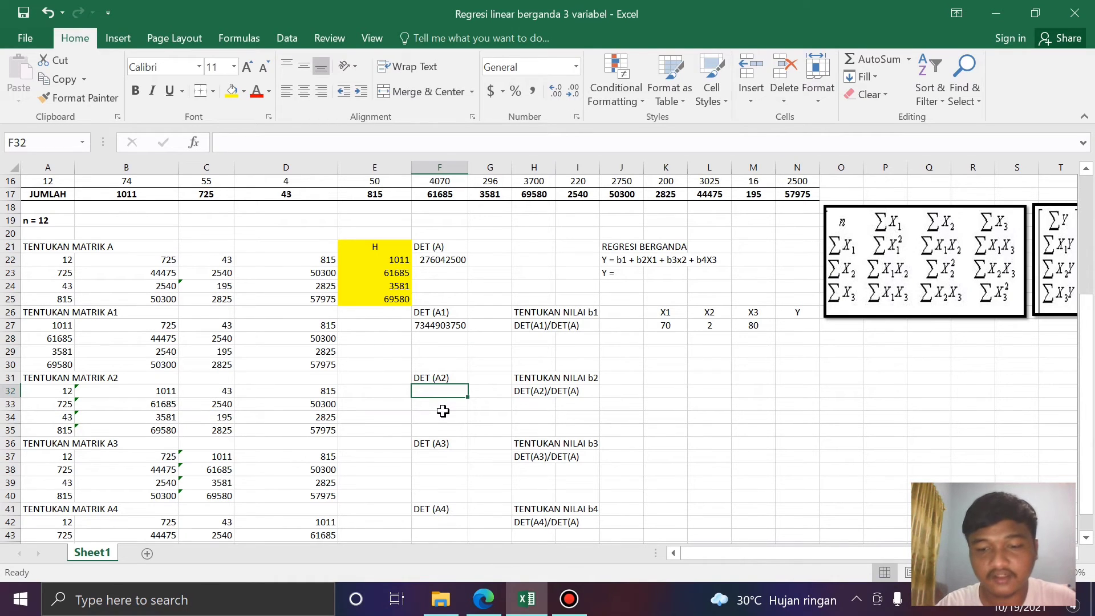
text(=md)
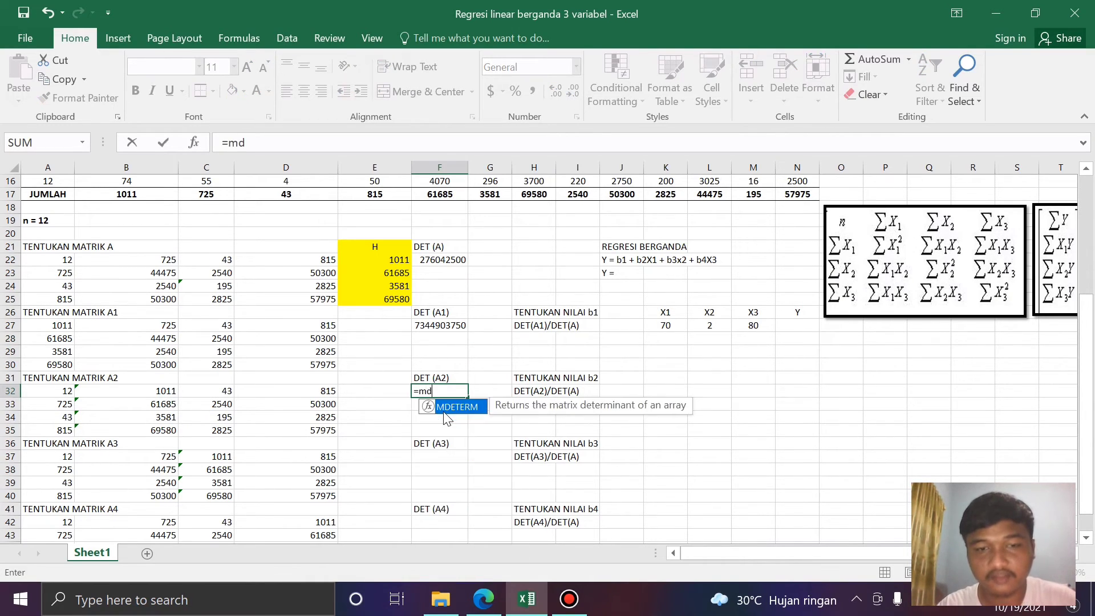
text(e)
double_click(461, 406)
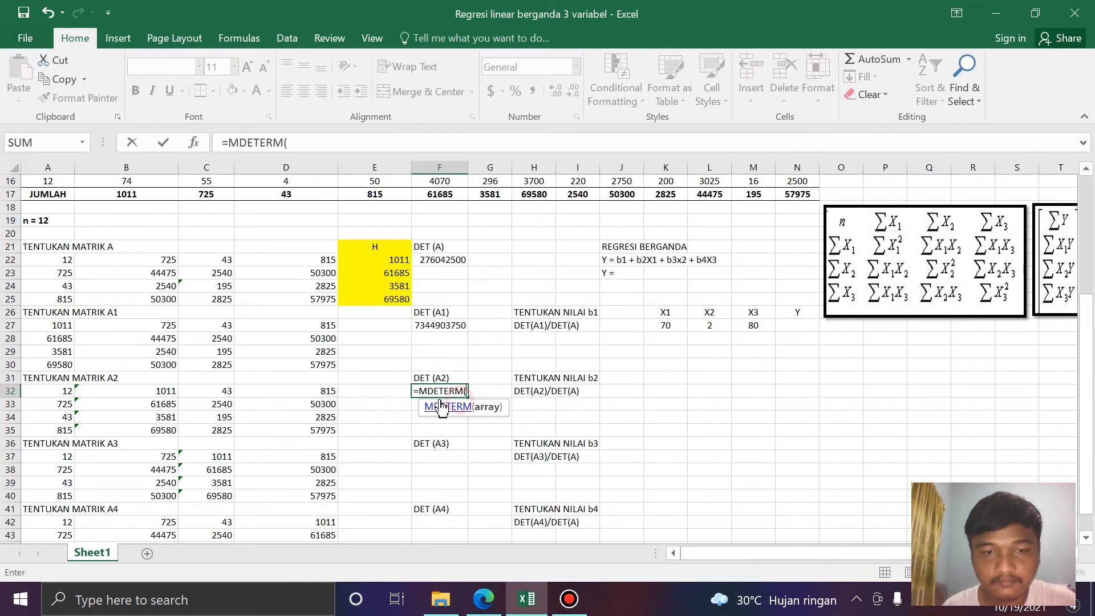
drag(65, 393, 330, 434)
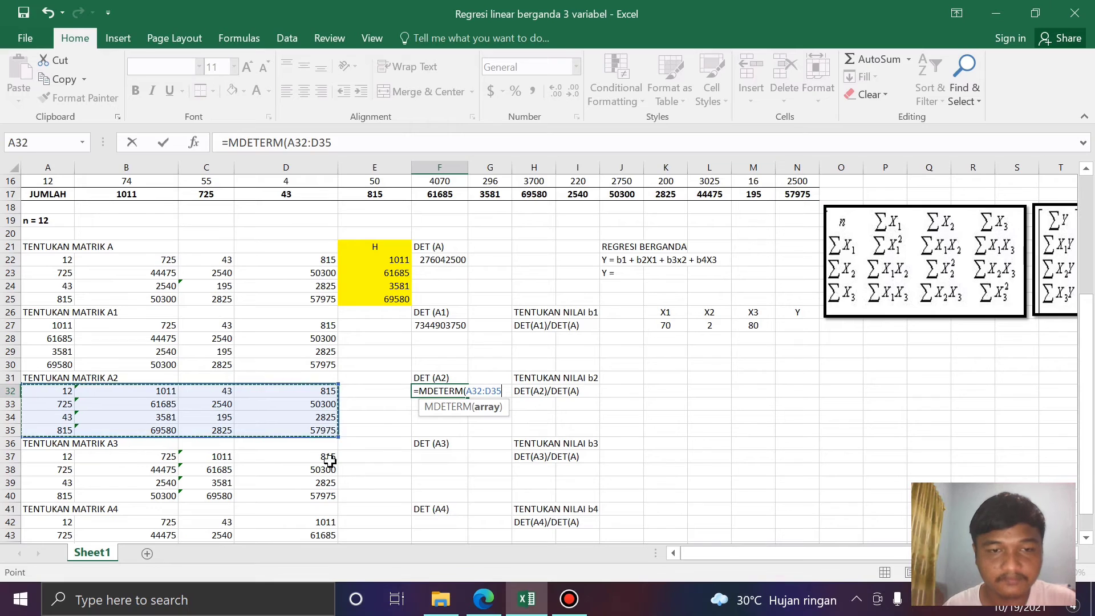
key(Return)
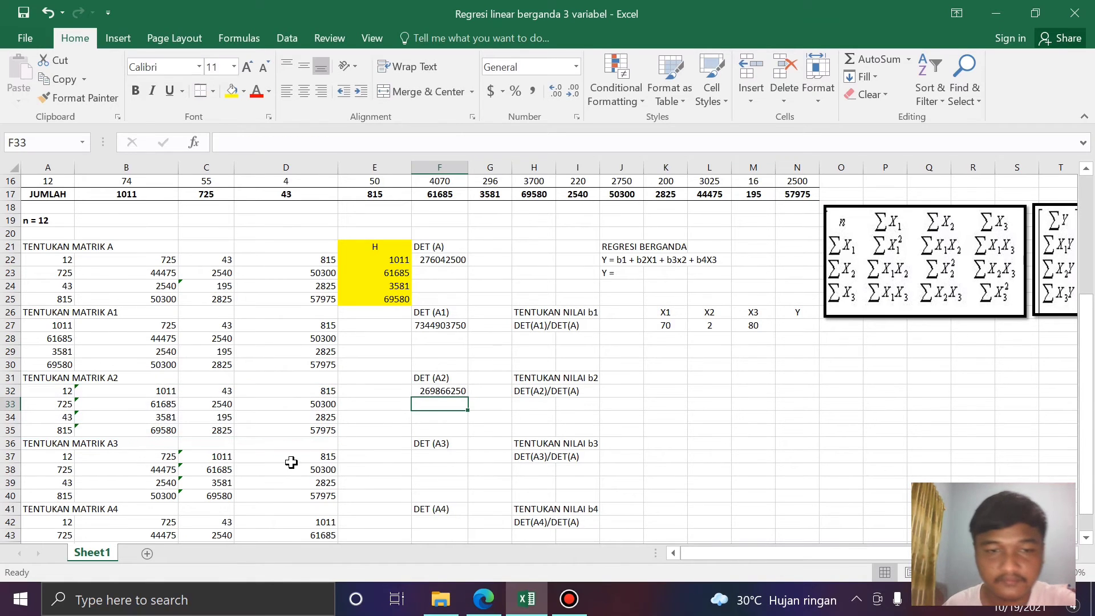
Calculate the determinant of matrix A3 in F37 with MDETERM over A37:D40
click(430, 459)
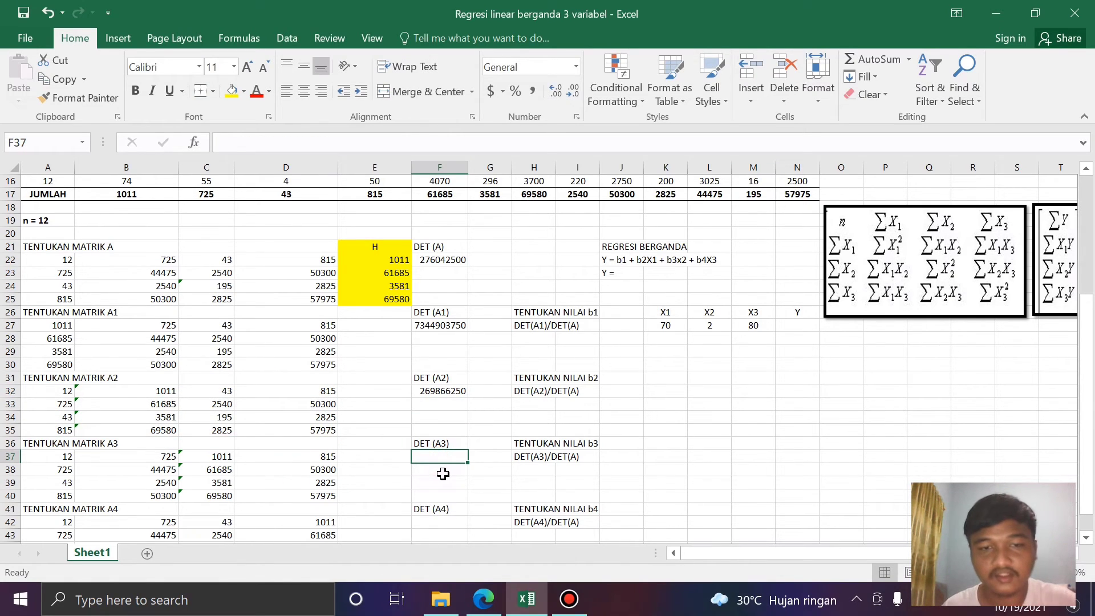
text(=)
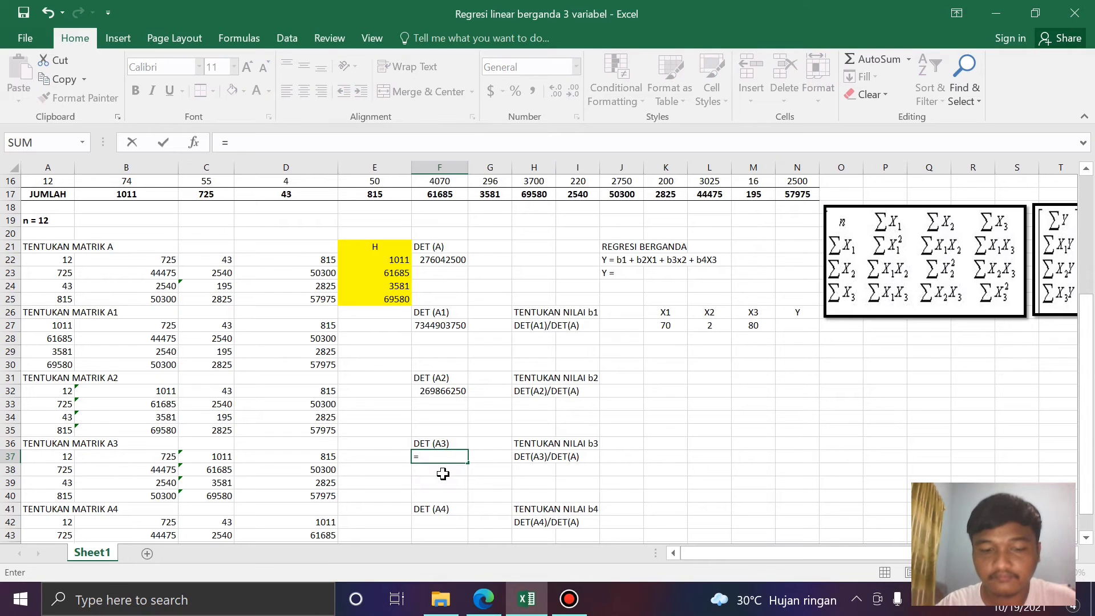
text(mdet)
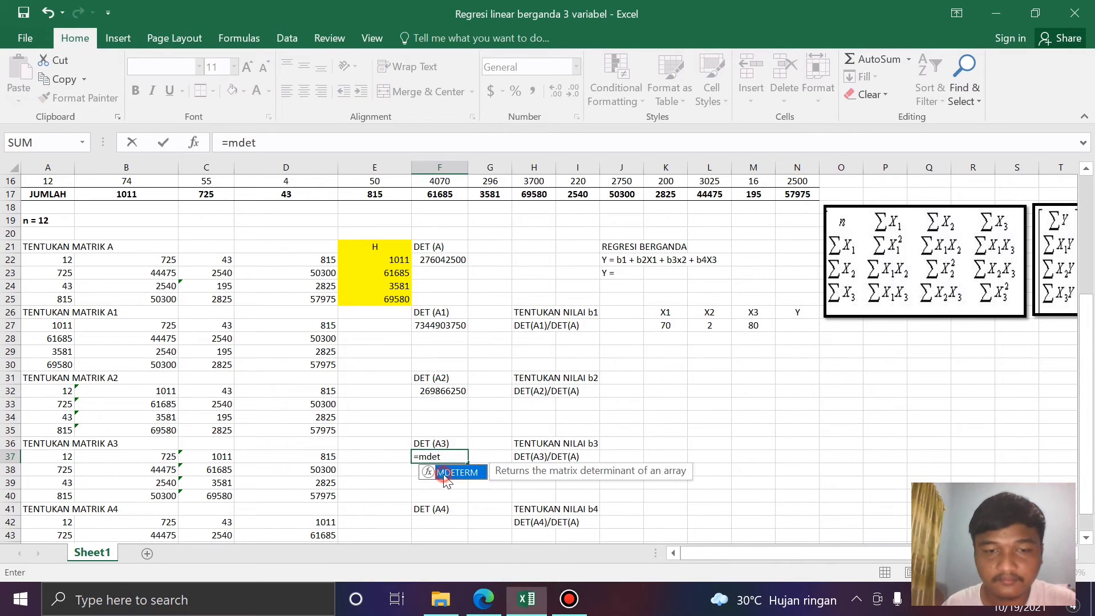
double_click(456, 472)
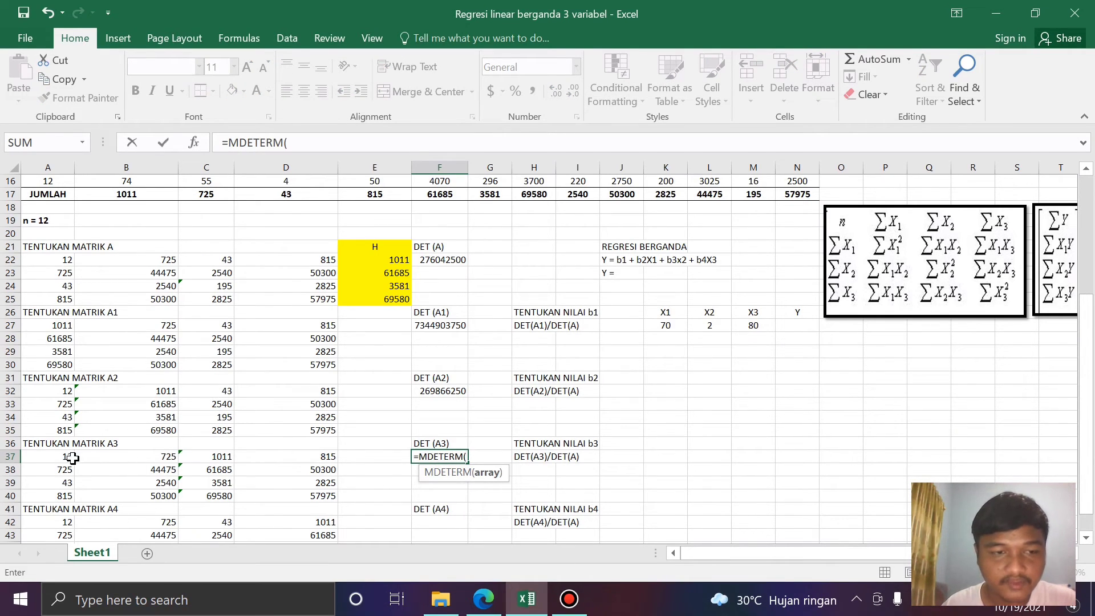
mouse_move(73, 458)
mouse_down()
mouse_move(171, 495)
mouse_move(320, 498)
mouse_up()
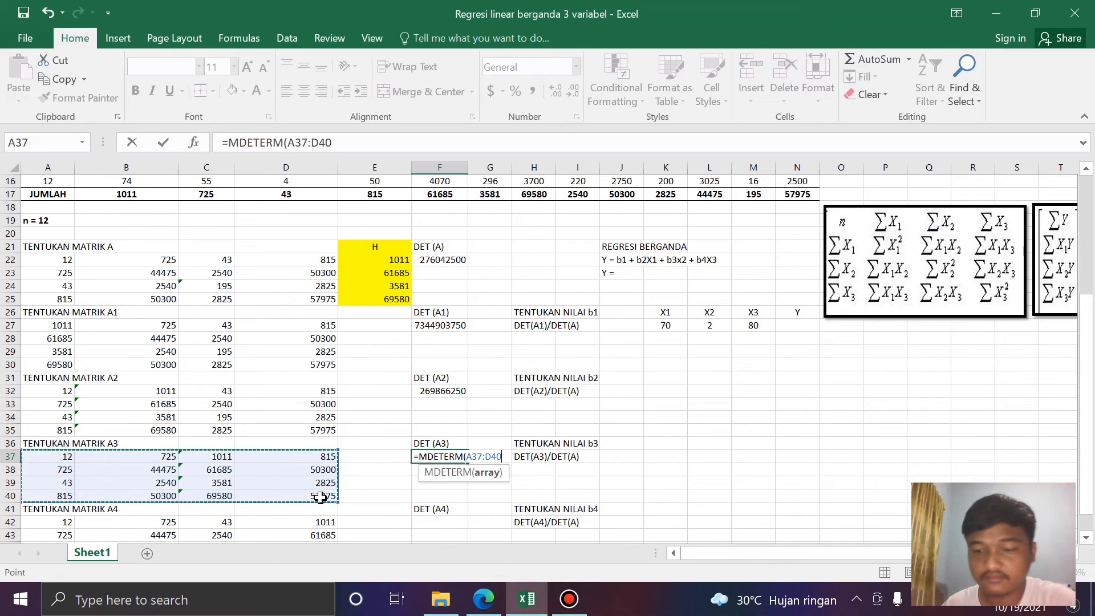
key(Return)
Calculate the determinant of matrix A4 in F42 with MDETERM over A42:D45
scroll(354, 436, down, 2)
click(428, 447)
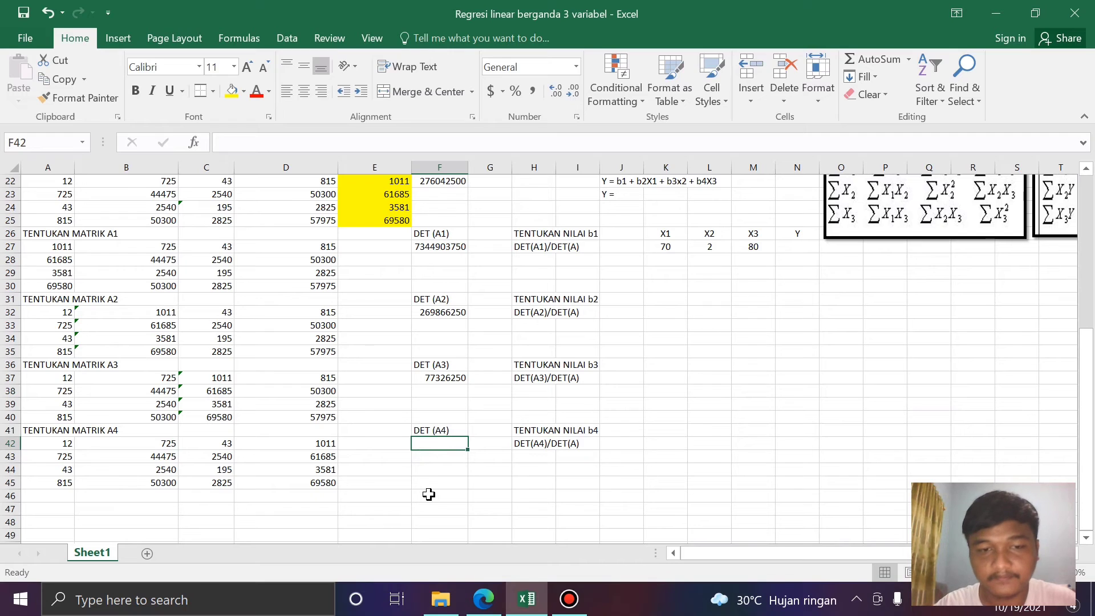
text(=mde)
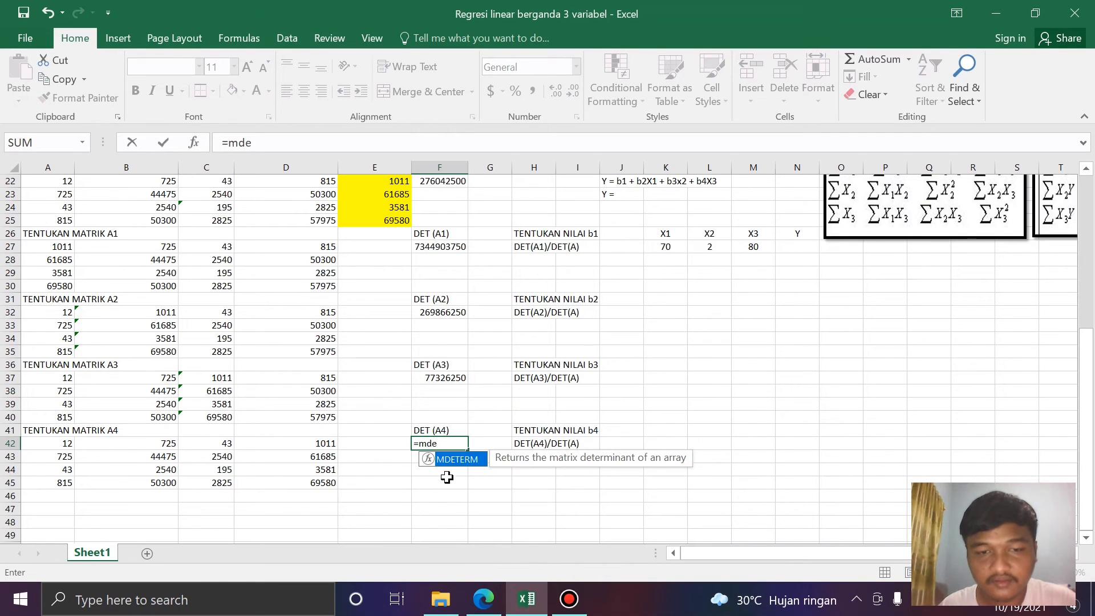
double_click(456, 460)
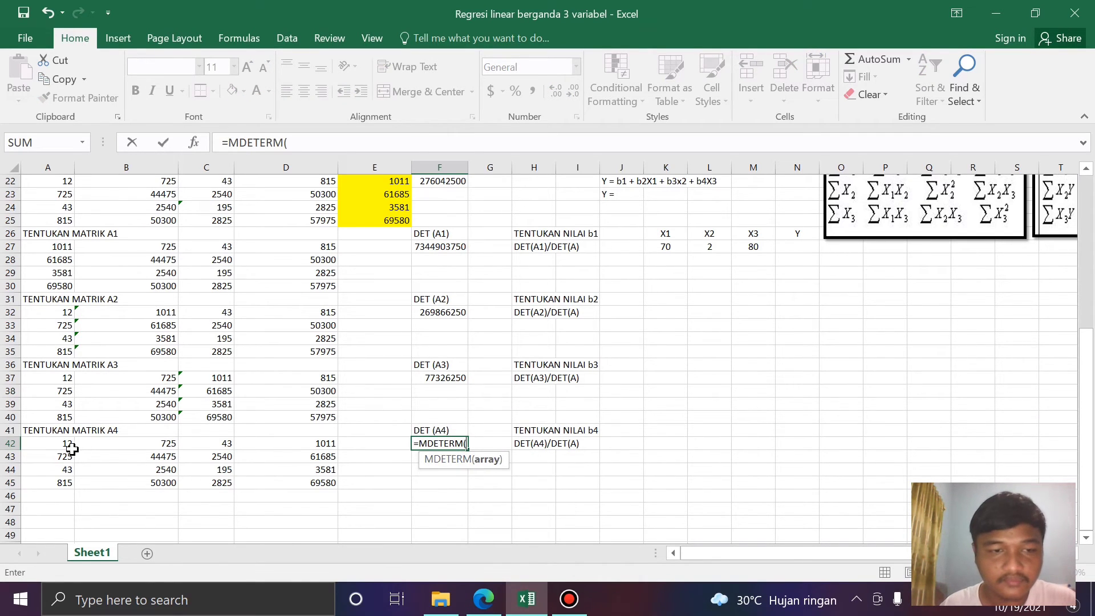
mouse_move(58, 443)
mouse_down()
mouse_move(345, 478)
mouse_move(303, 481)
mouse_up()
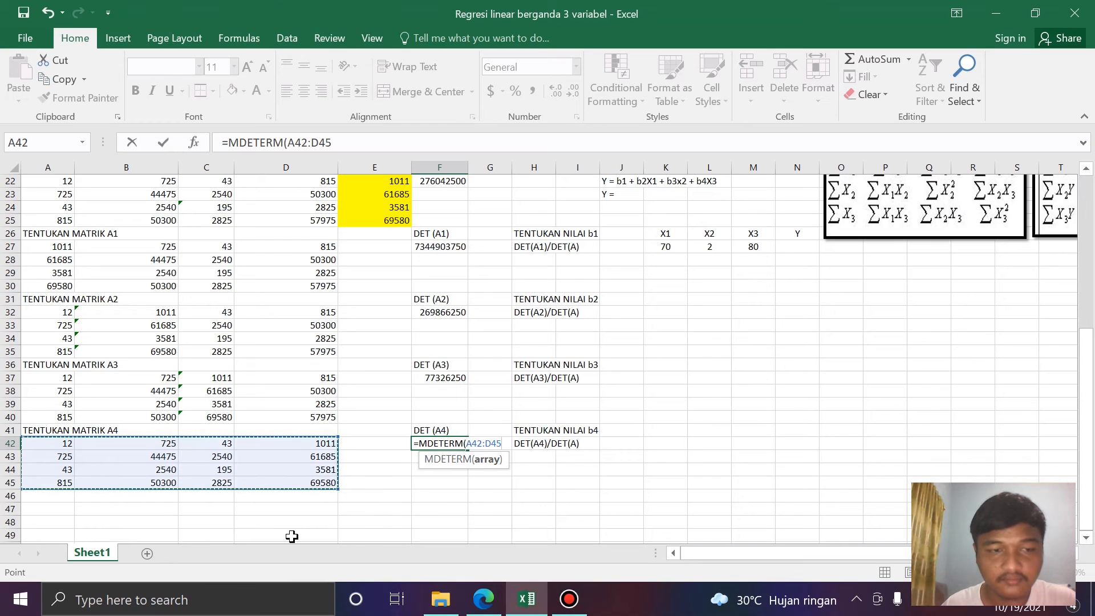
key(Return)
Compute coefficient b1 in H28 by dividing DET (A1) by DET (A) with =F27/F22
scroll(558, 422, up, 3)
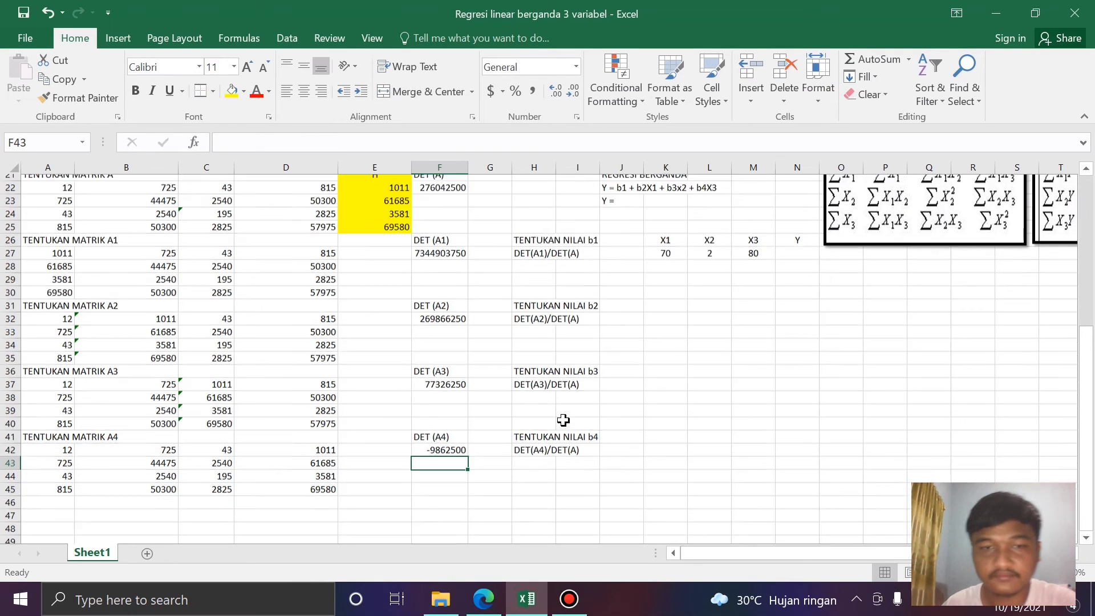
scroll(614, 478, down, 2)
click(660, 451)
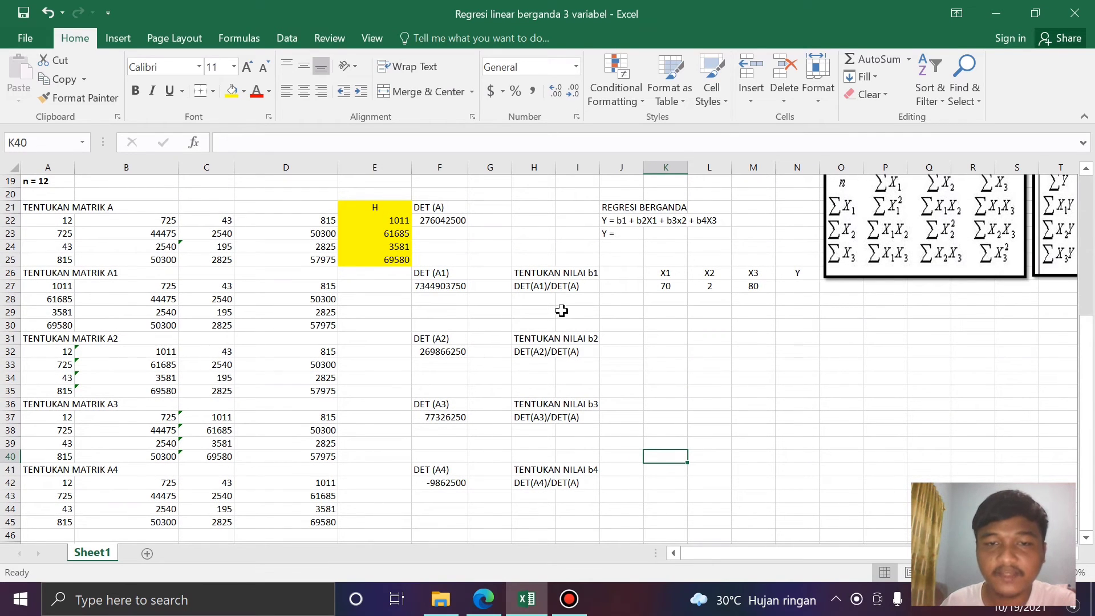
click(545, 299)
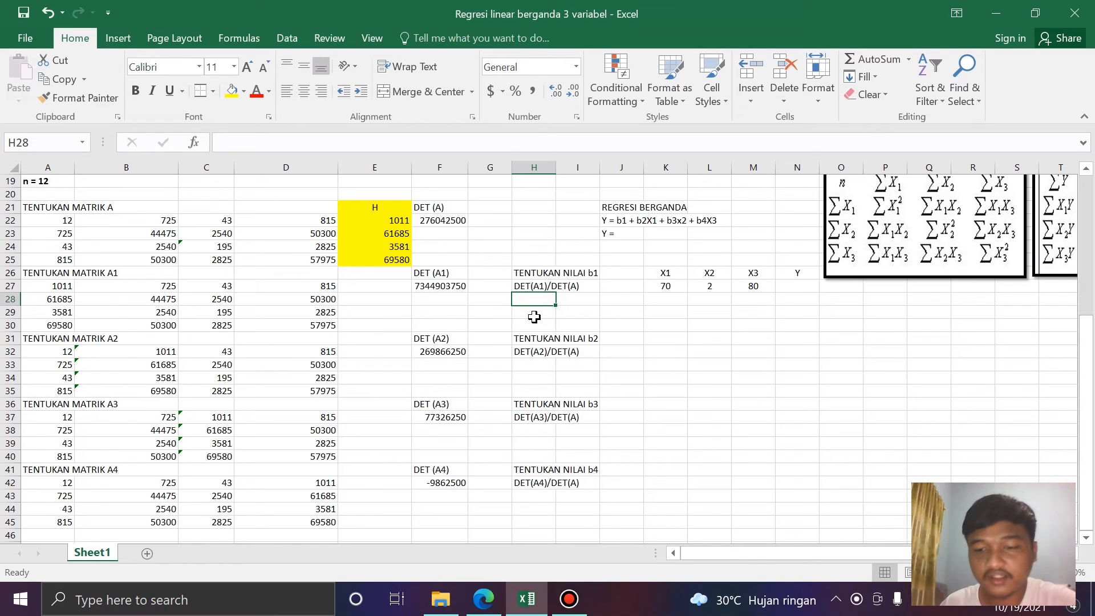
text(=)
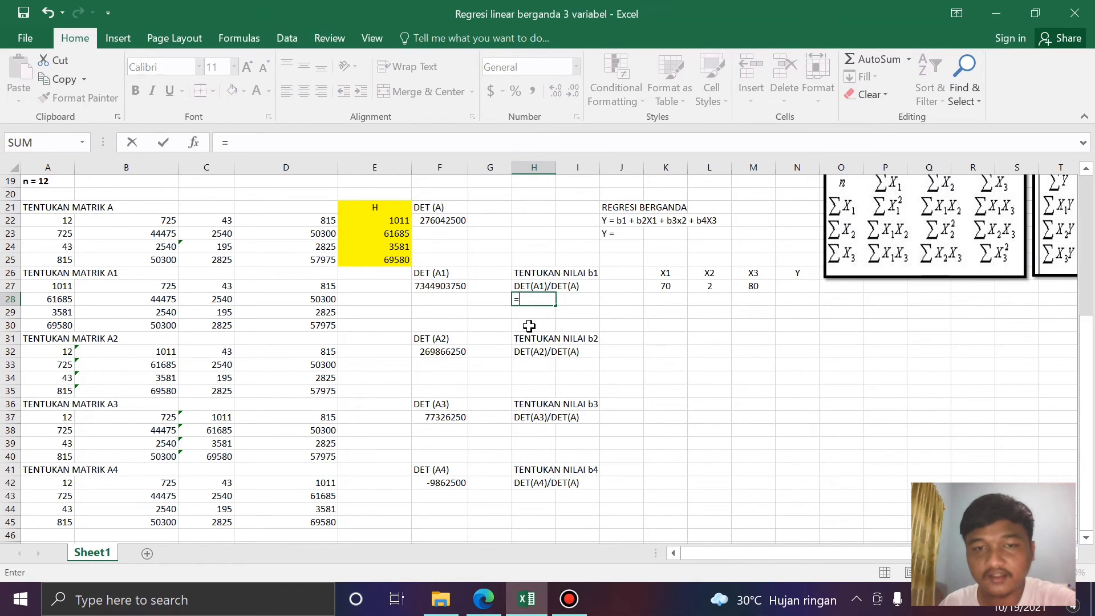
click(441, 288)
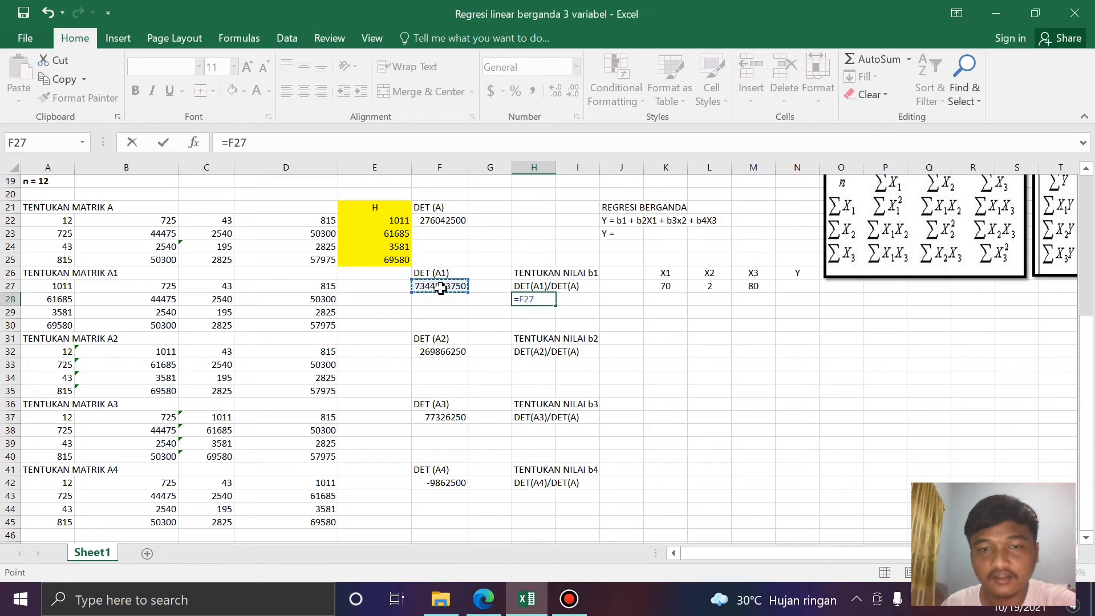
text(/)
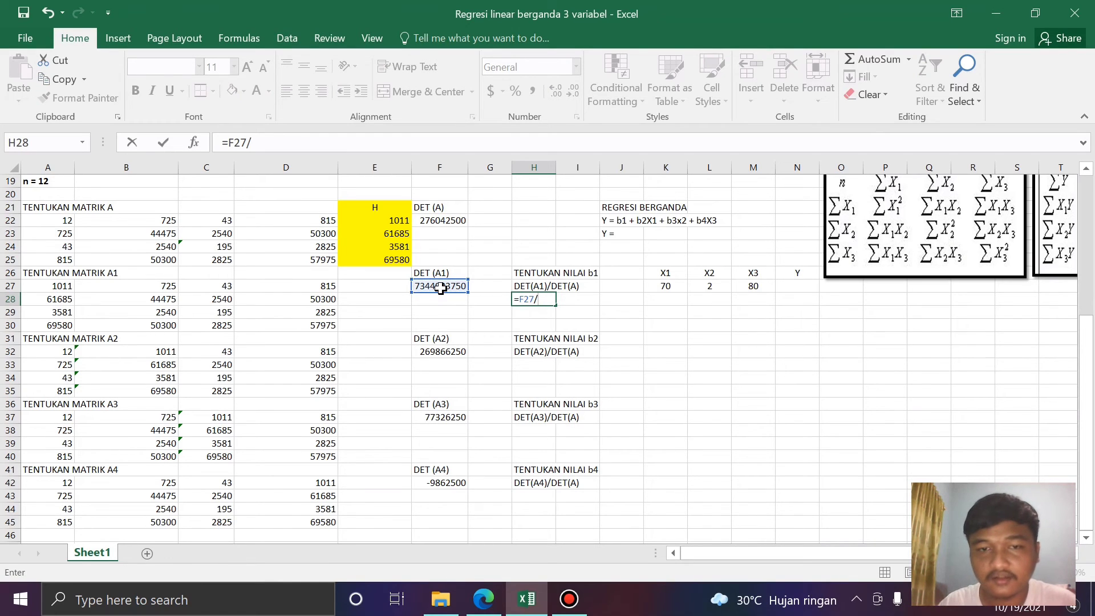
click(446, 224)
key(Return)
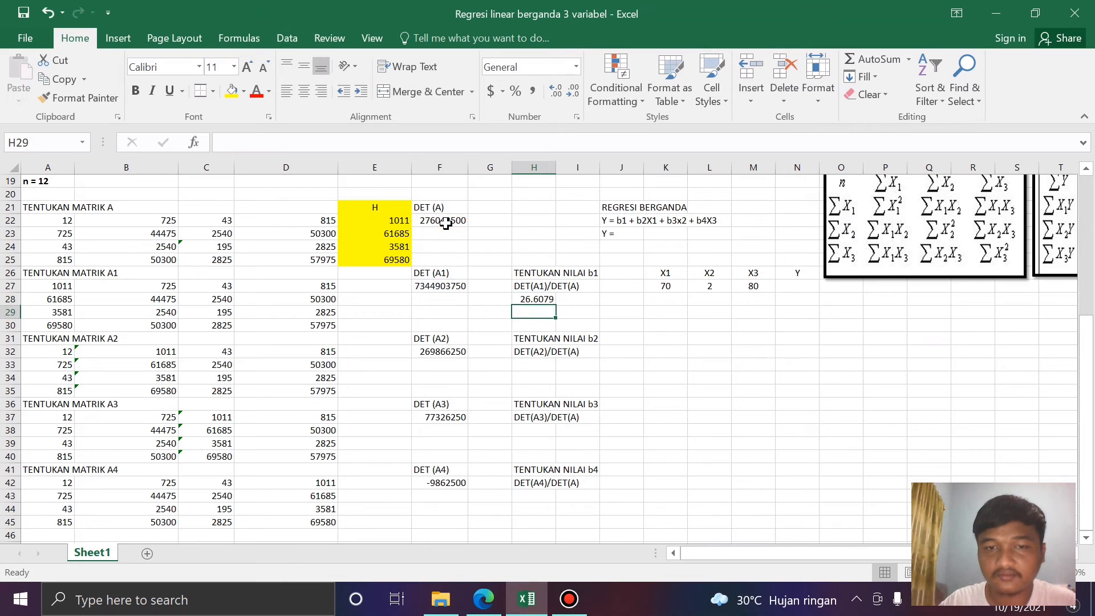
Compute coefficient b2 in H33 by dividing DET (A2) by DET (A) with =F32/F22
click(532, 369)
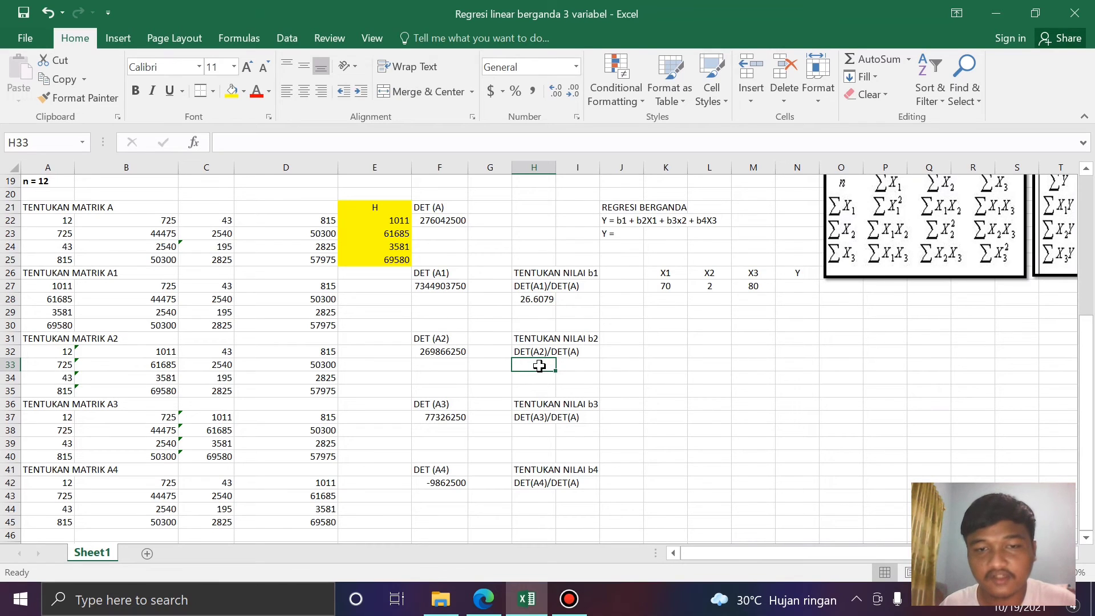
text(=)
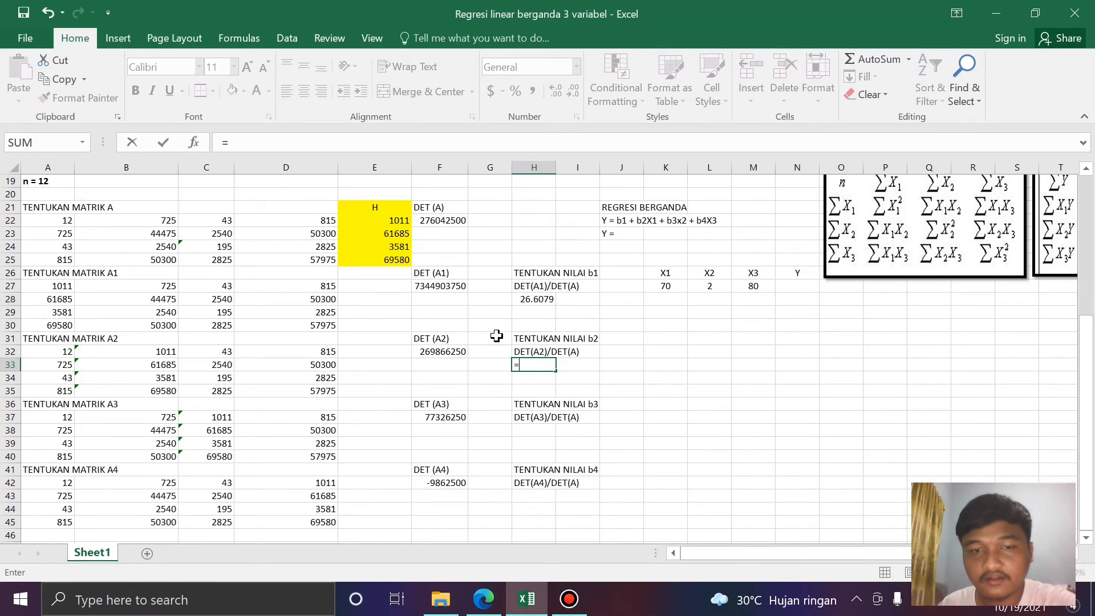
click(440, 351)
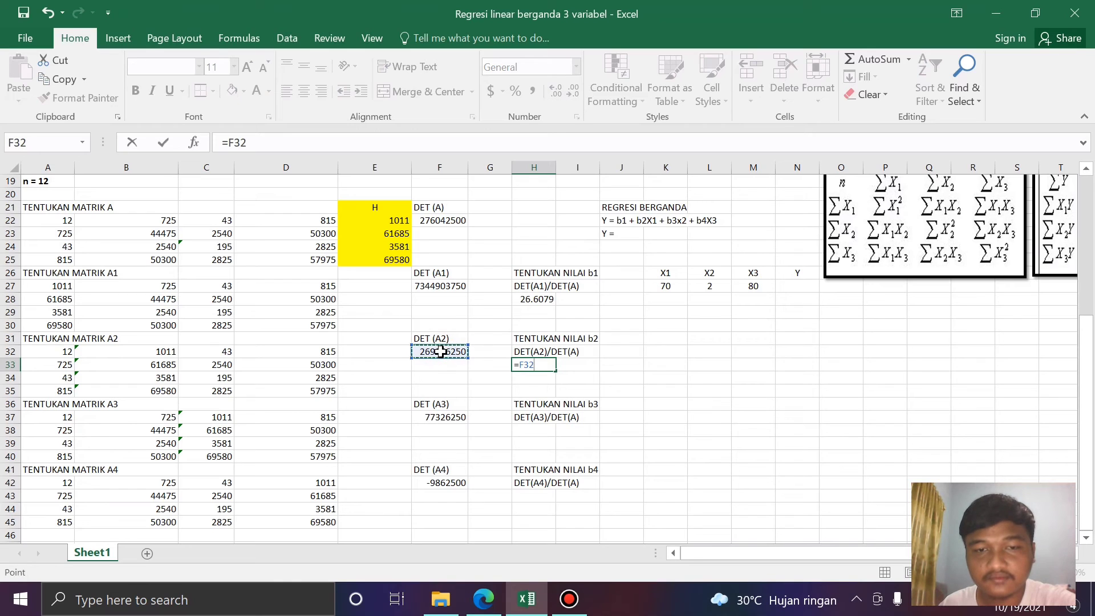
text(/)
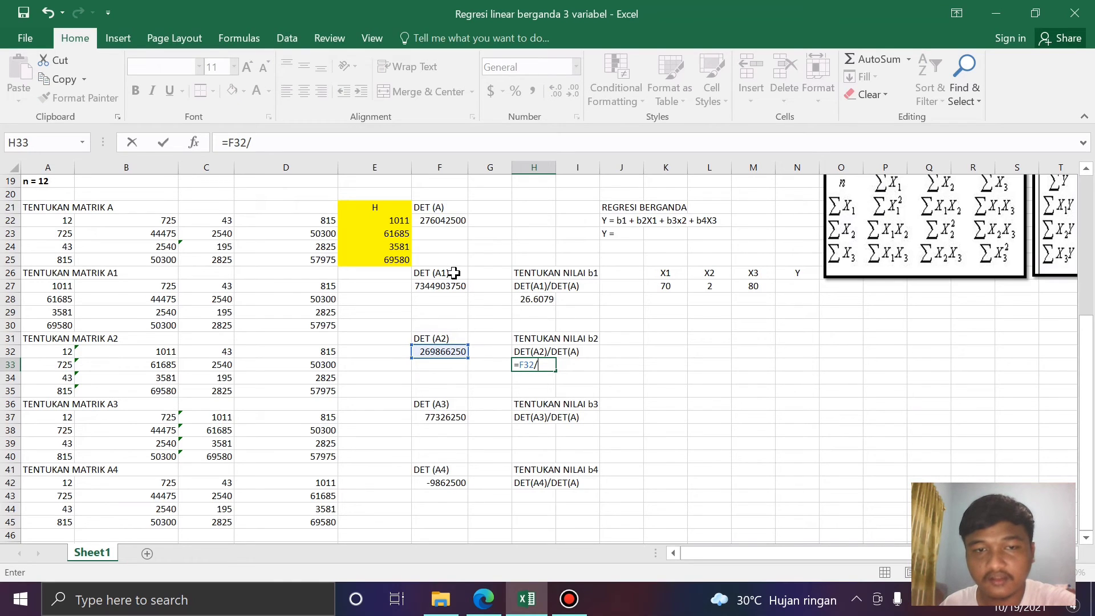
click(442, 222)
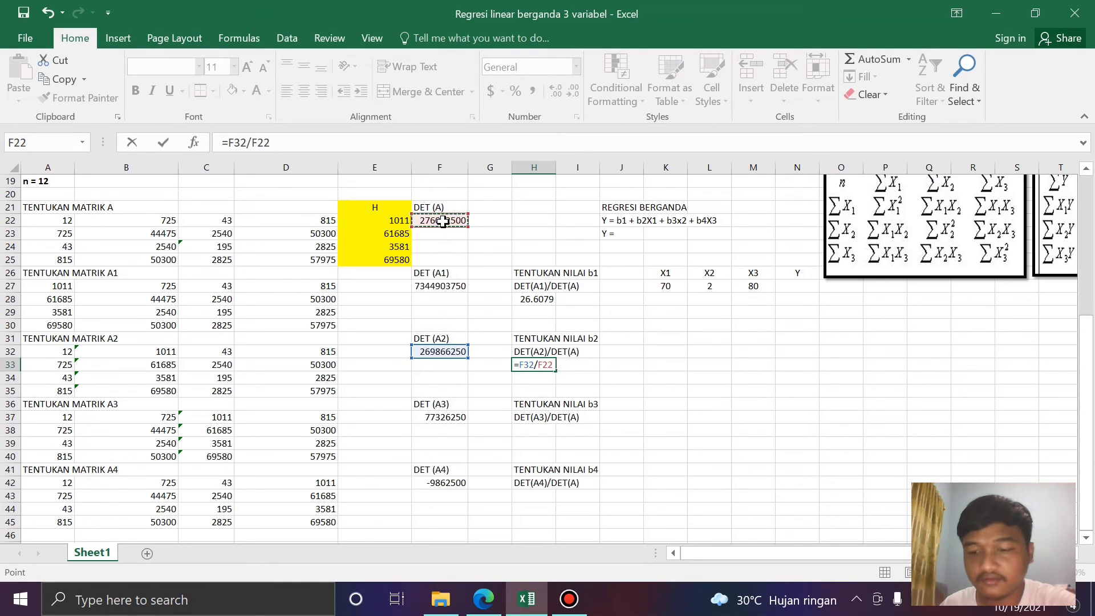
key(Return)
Compute coefficient b3 in H38 by dividing DET (A3) by DET (A) with =F37/F22
click(533, 431)
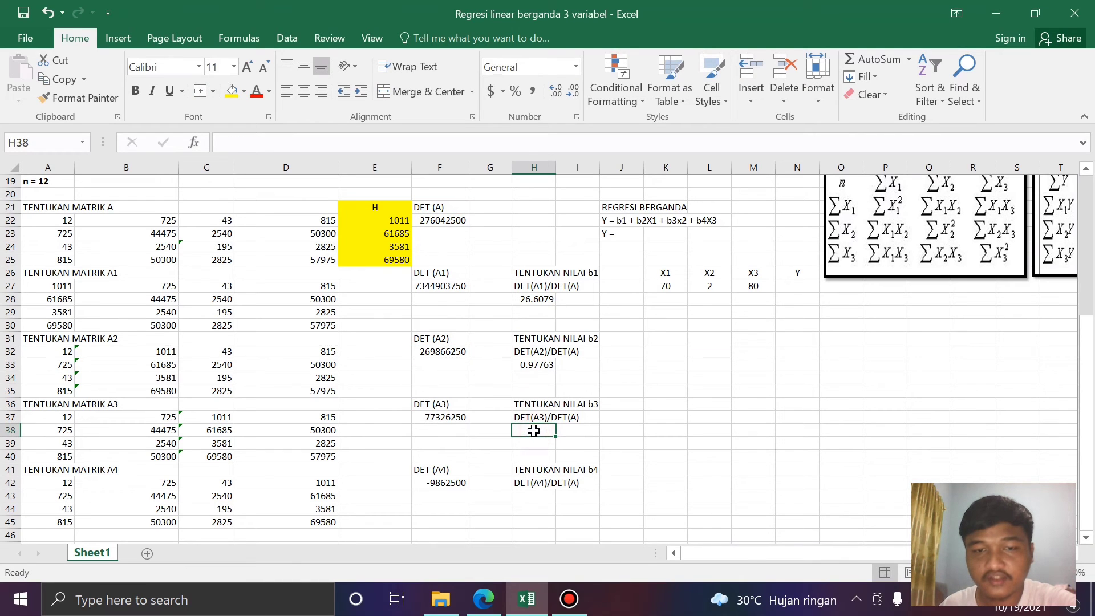
text(=)
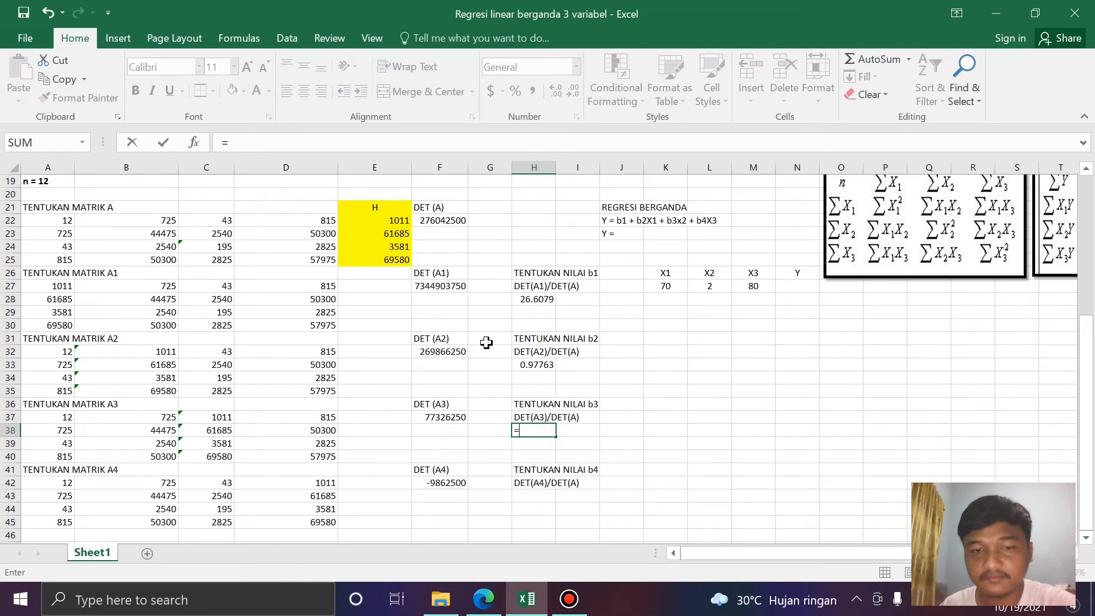
click(448, 418)
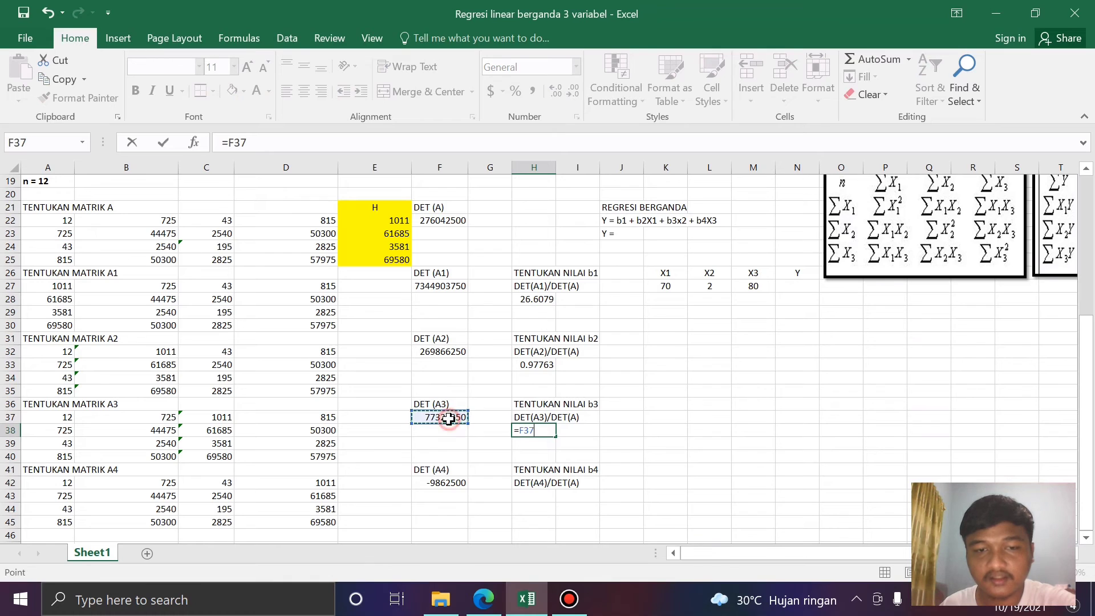
text(/)
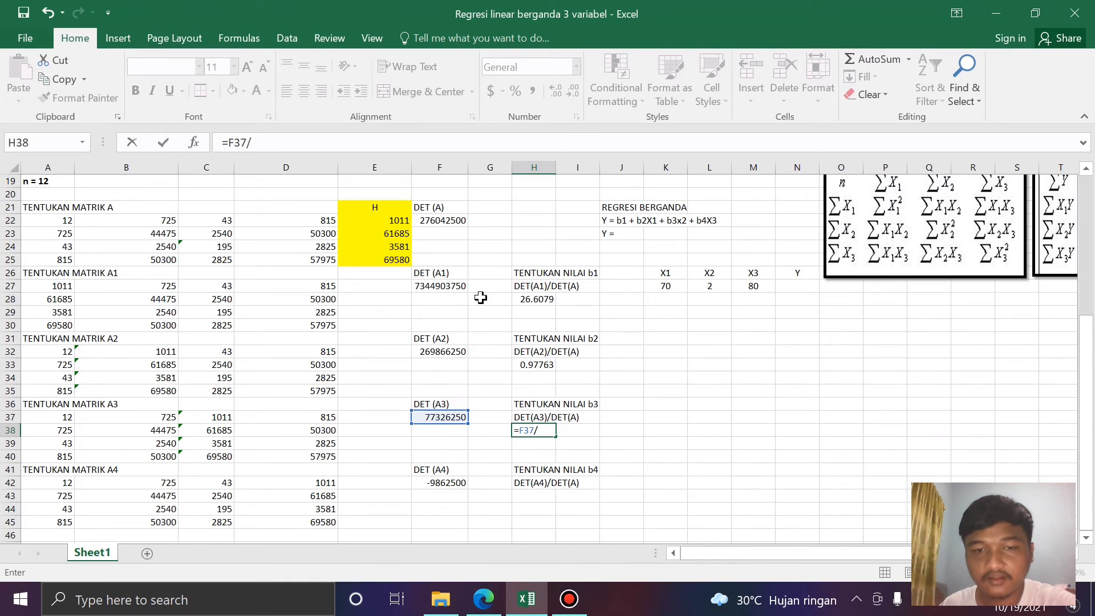
click(449, 222)
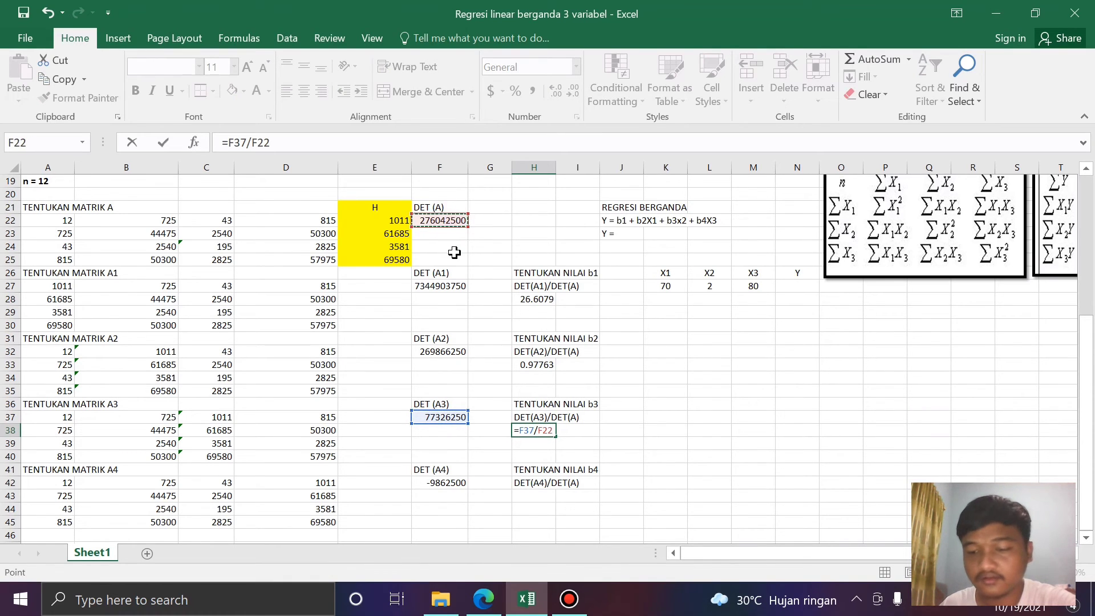
key(Return)
Compute coefficient b4 in H43 by dividing DET (A4) by DET (A) with =F42/F22
click(532, 499)
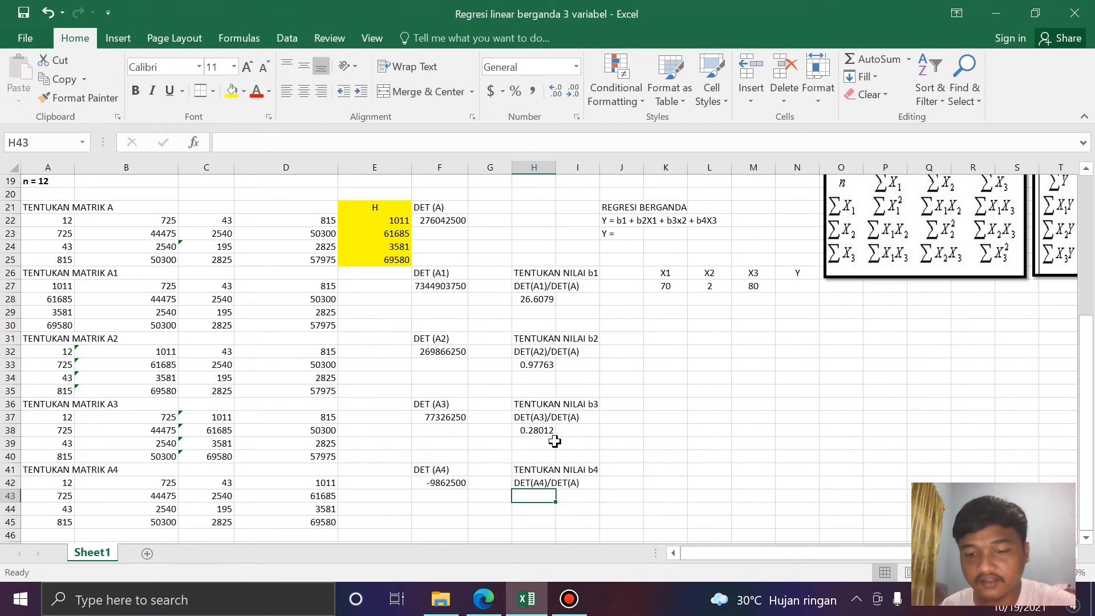
text(=)
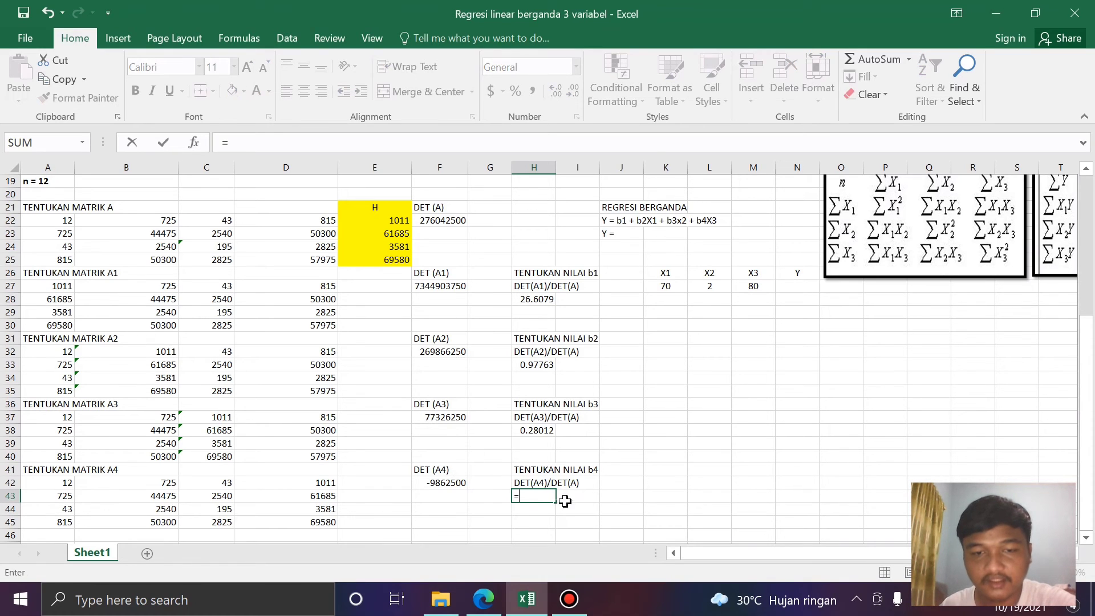
click(447, 483)
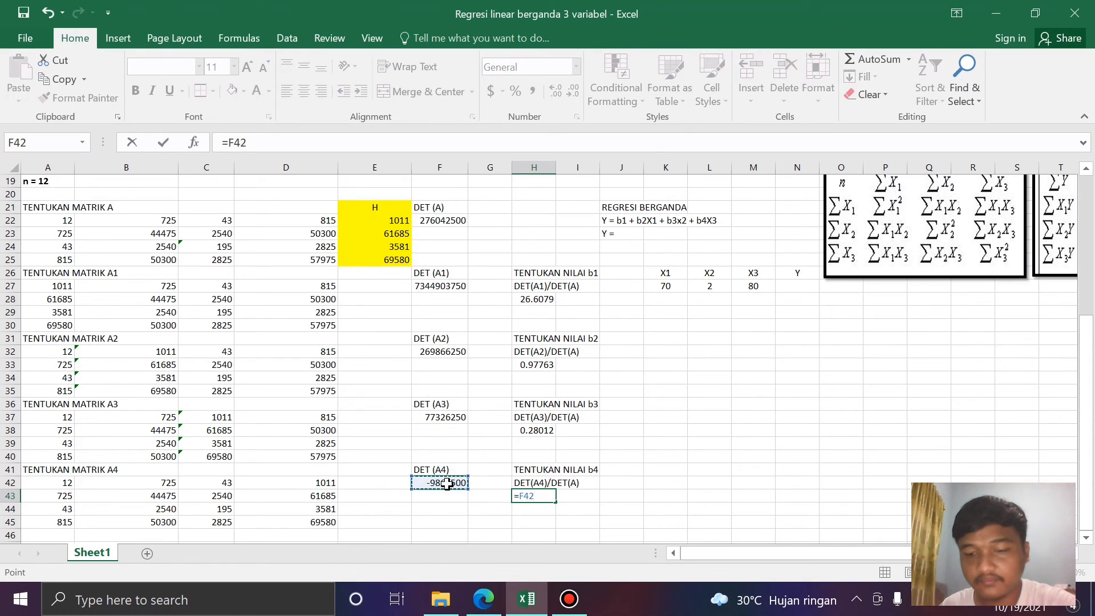
text(/)
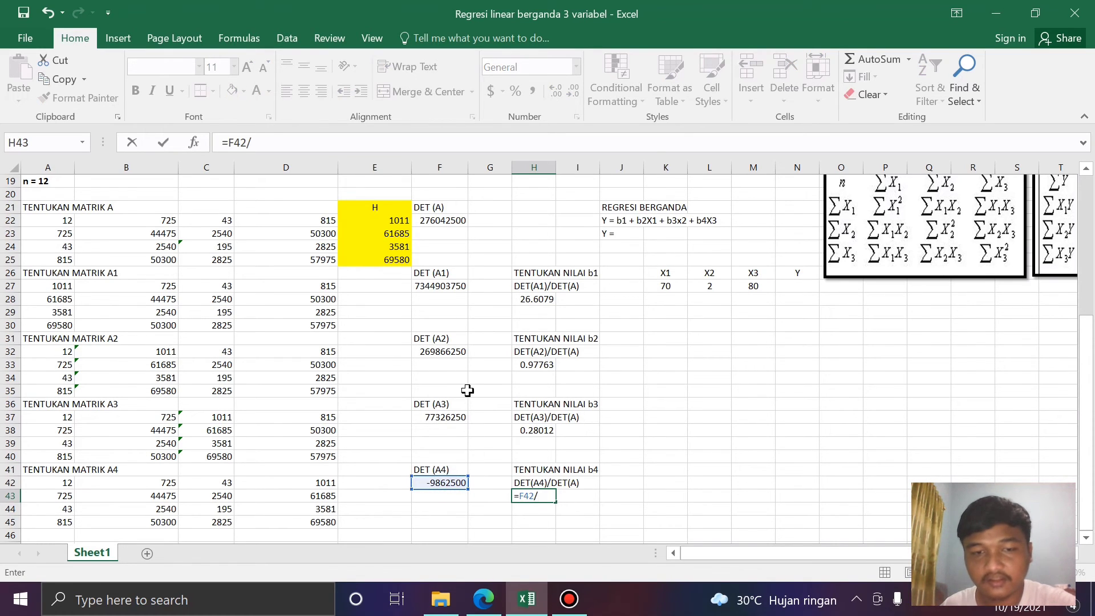
click(439, 221)
key(Return)
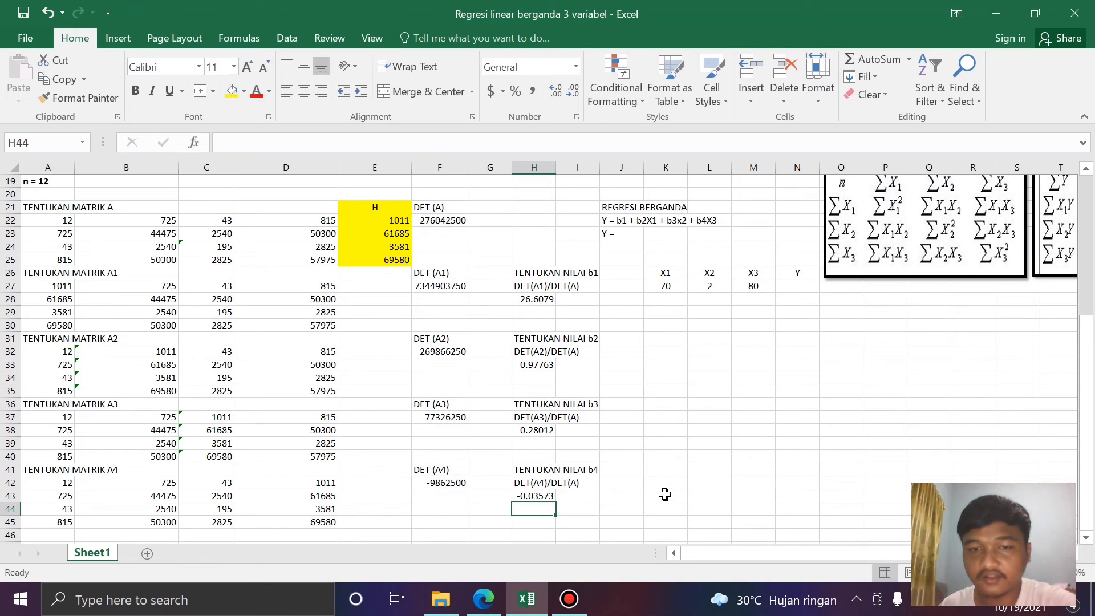
Clear the unfinished "Y =" text in J23 below the multiple regression equation
click(636, 506)
click(665, 325)
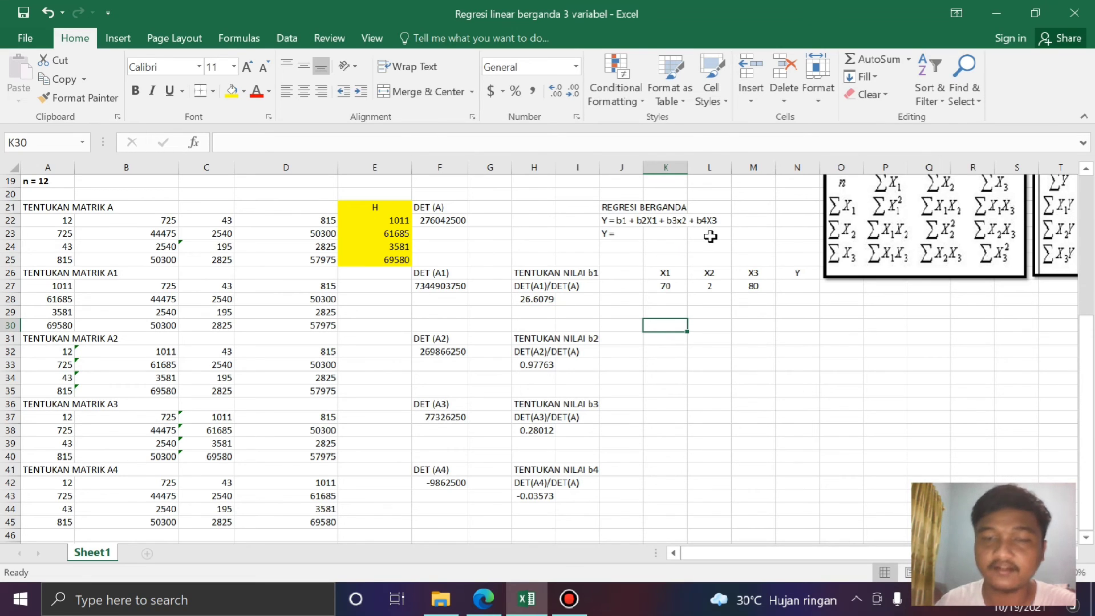
click(620, 234)
key(Delete)
click(700, 301)
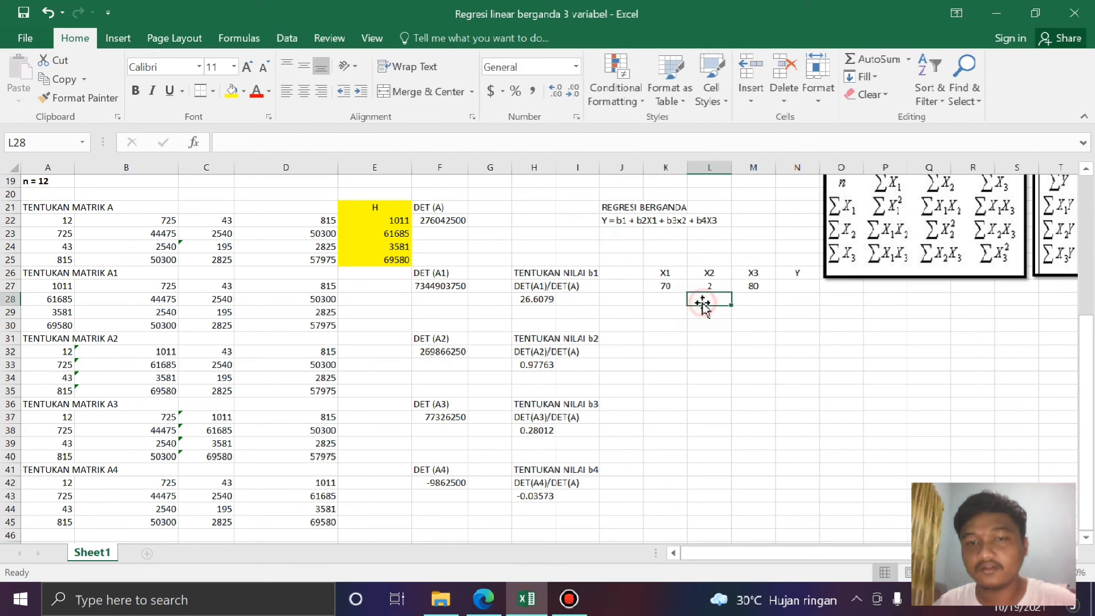
click(678, 309)
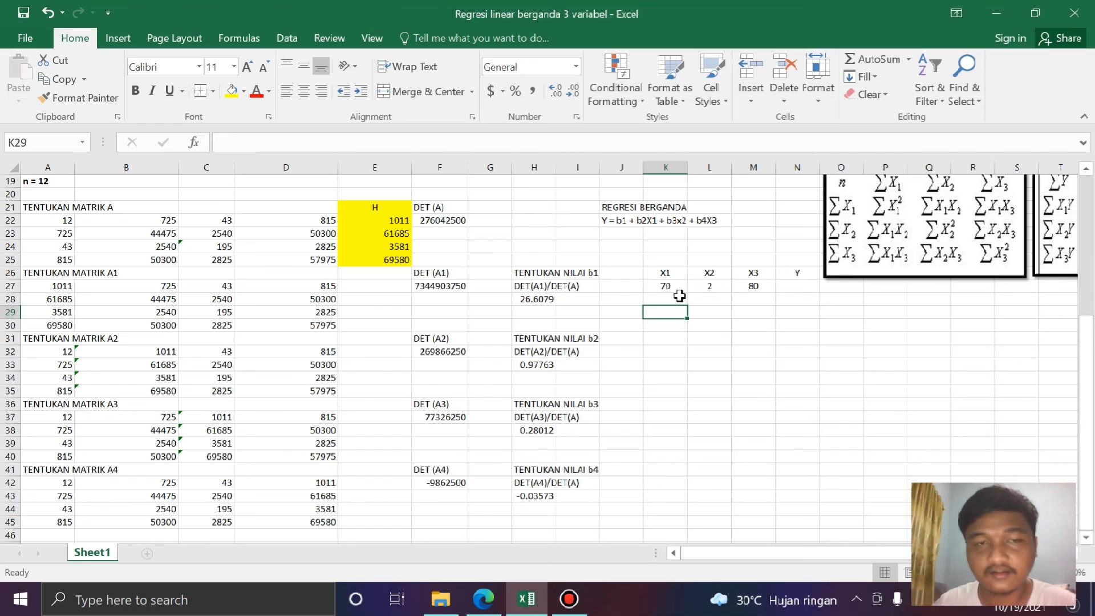
Enter the label Y in K30, below the X1, X2 and X3 input values
scroll(679, 295, up, 6)
scroll(662, 347, down, 5)
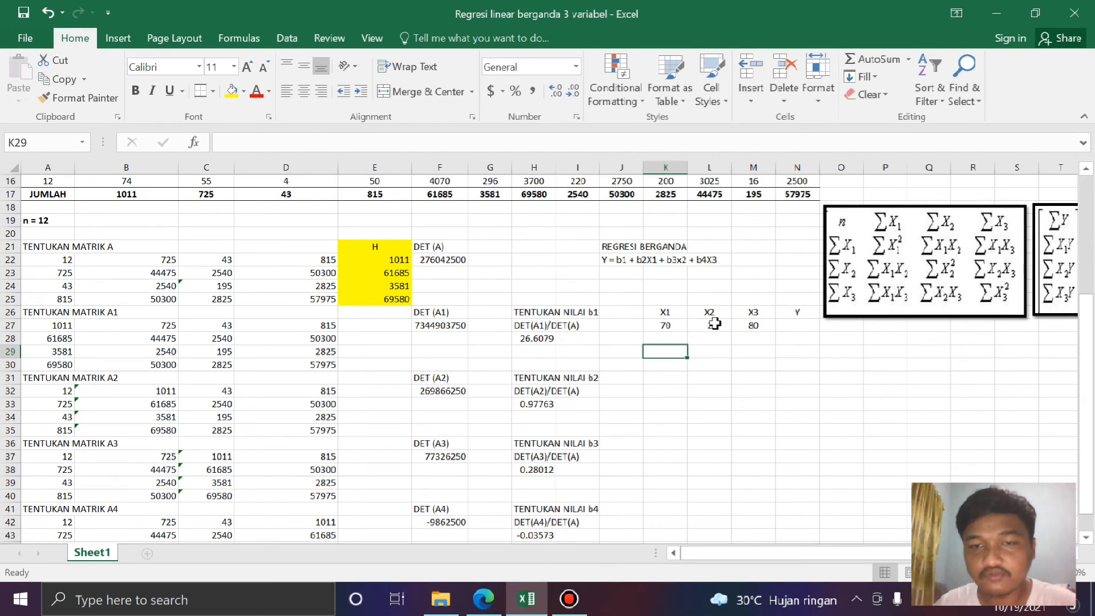
click(716, 326)
click(752, 326)
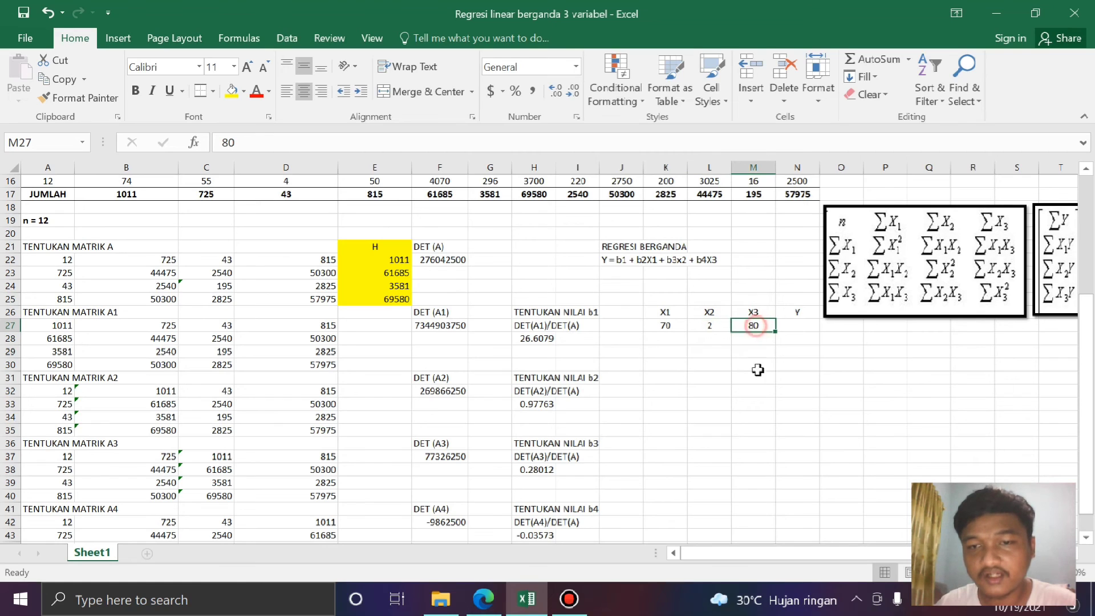
click(675, 365)
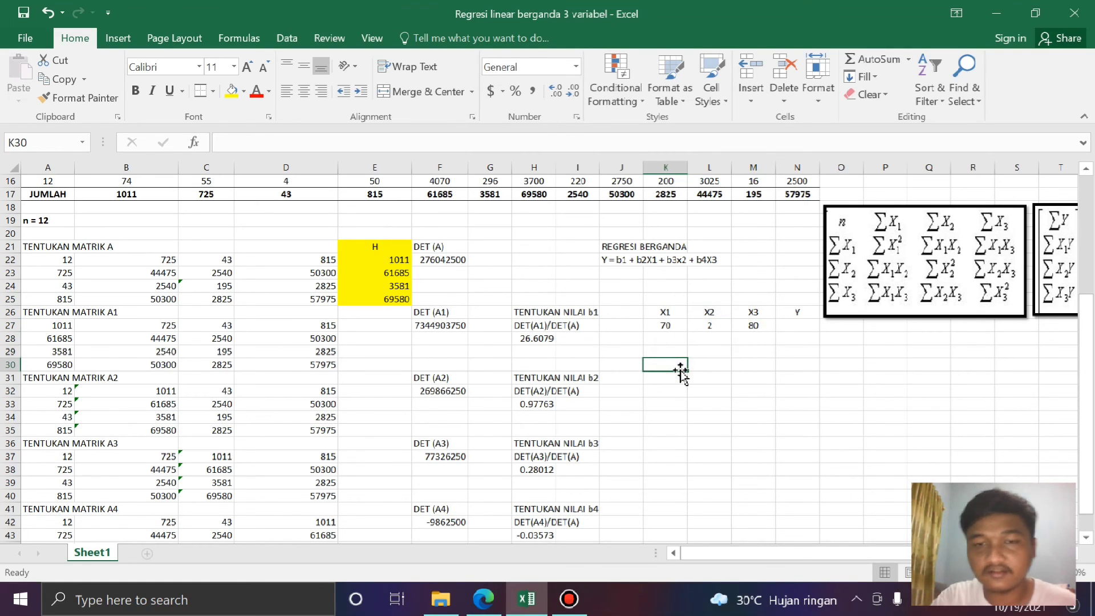
text(Y)
Start the regression formula for Y in L30 with b1 plus b2 times X1, =H28+H33*K27
click(706, 365)
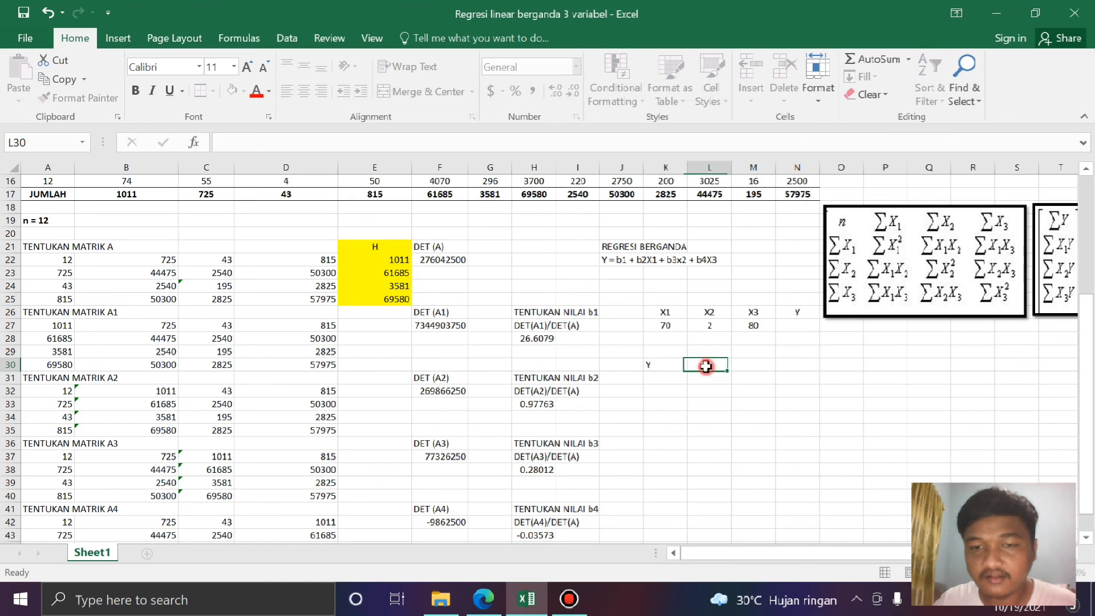
text(=)
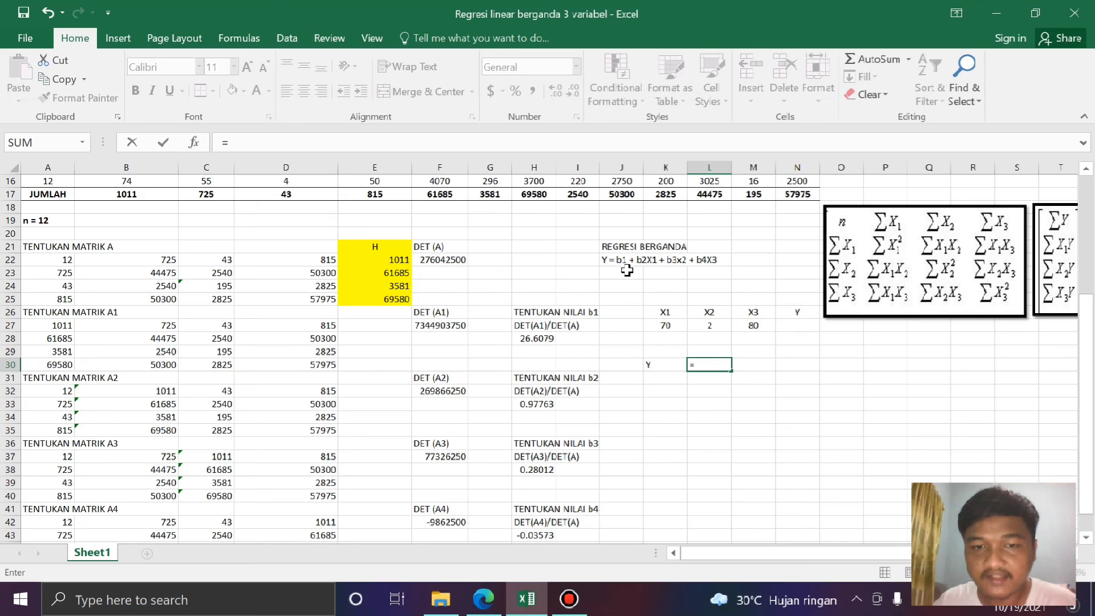
click(541, 341)
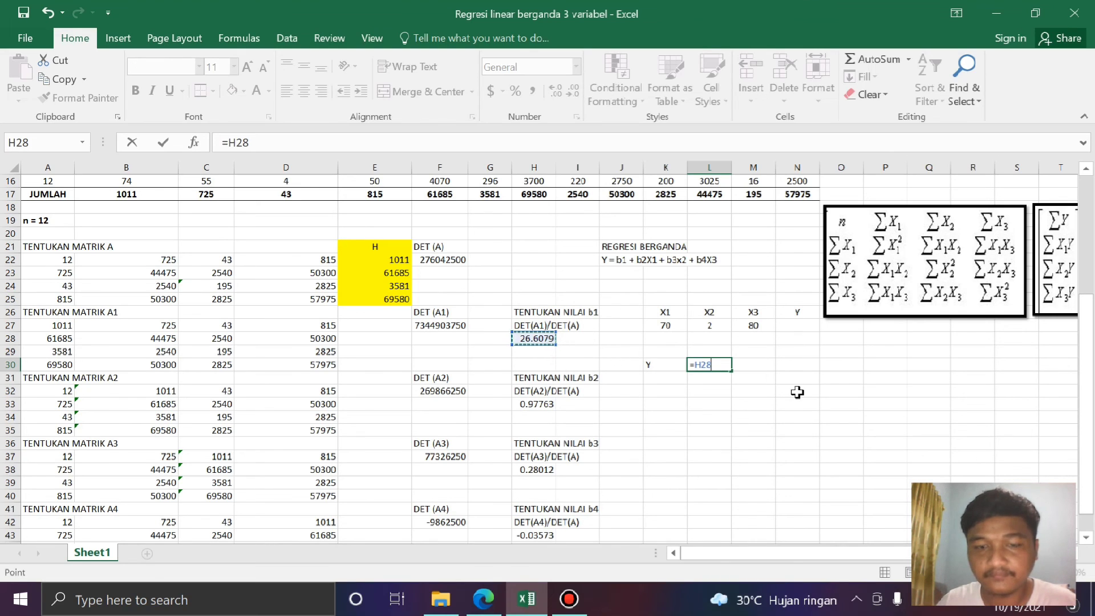
text(+)
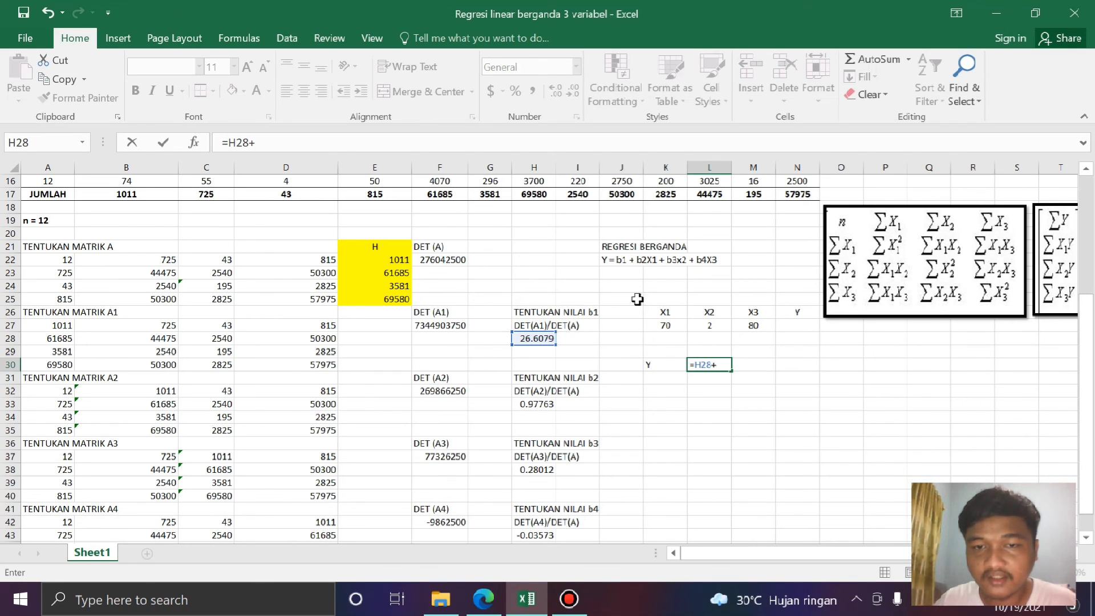
click(540, 407)
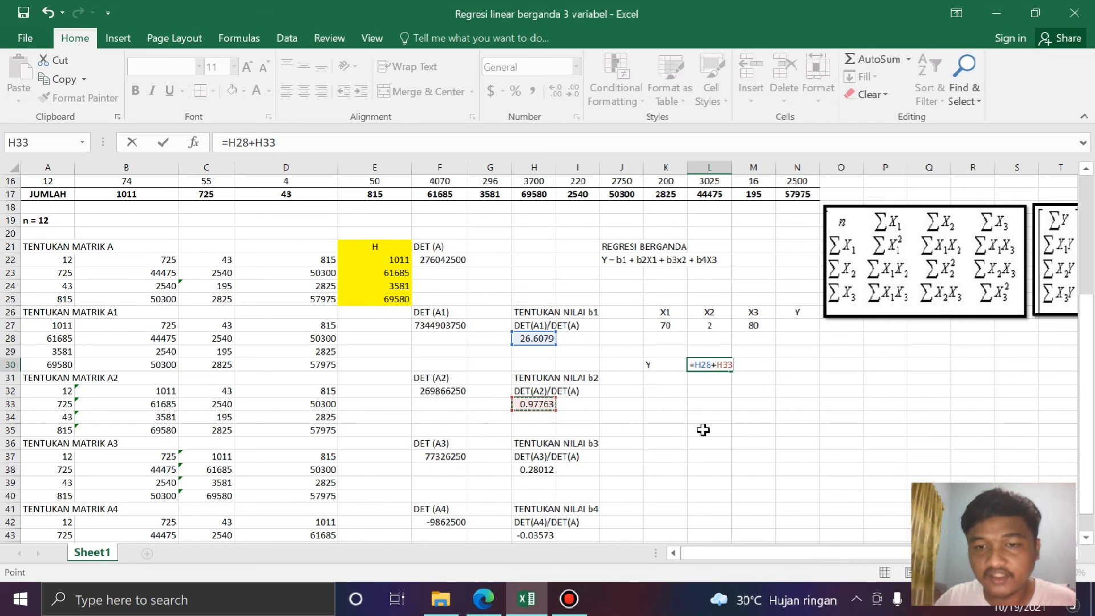
text(*)
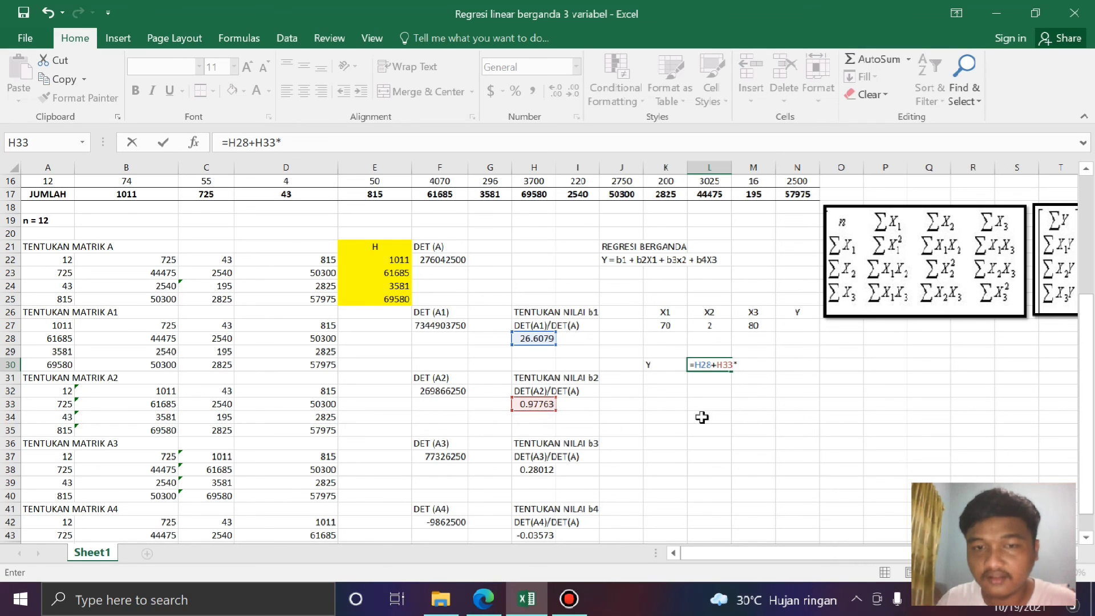
click(671, 327)
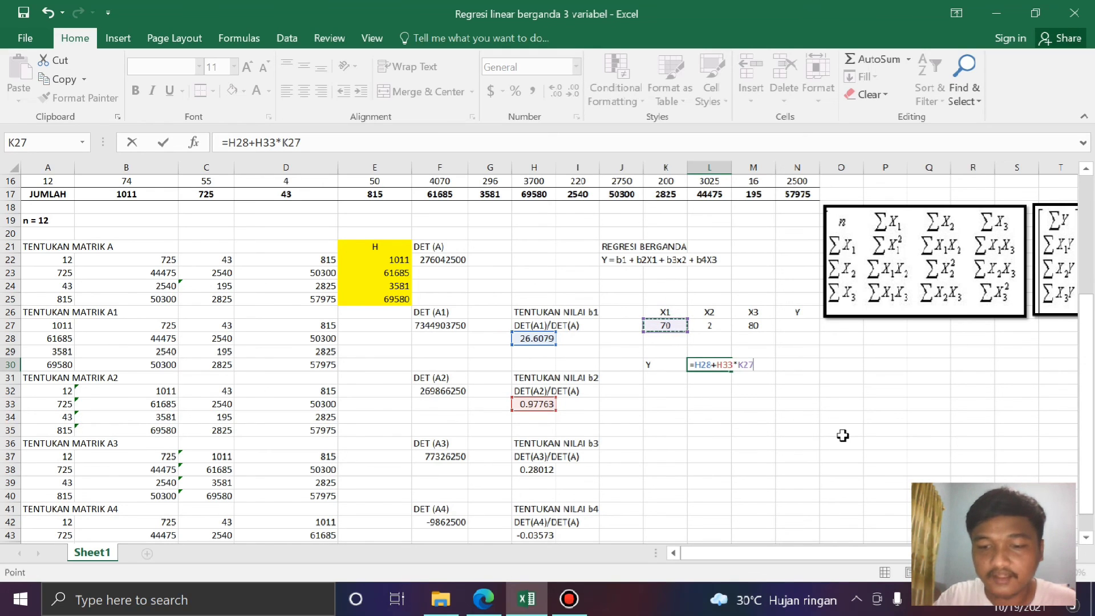
Complete the Y formula in L30 by adding b3 times X2 and b4 times X3, as =H28+H33*K27+H38*L27+H43*M27
text(+)
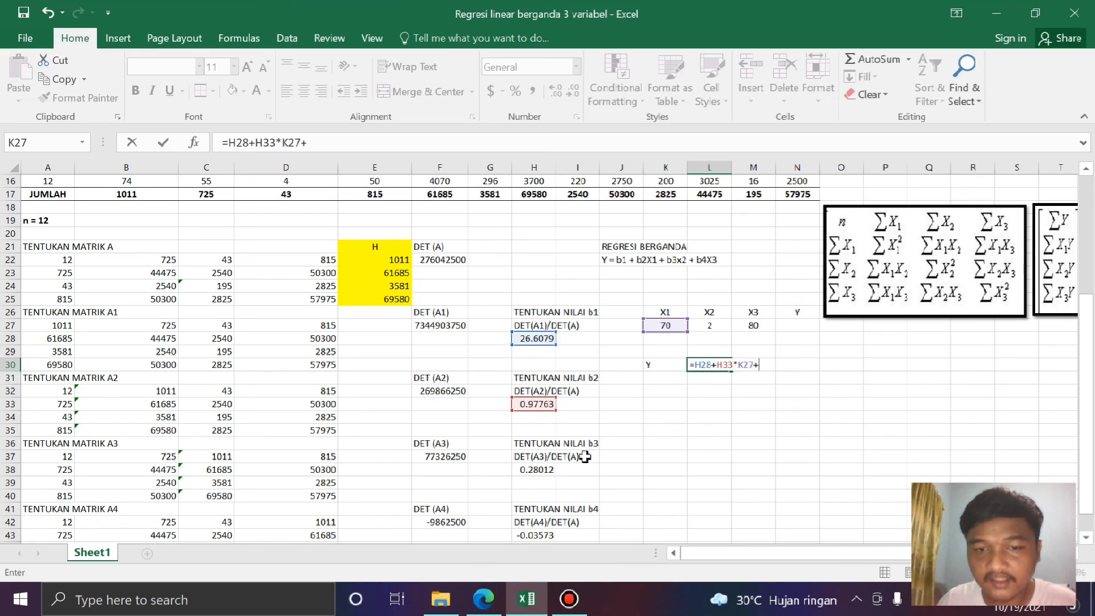
click(541, 471)
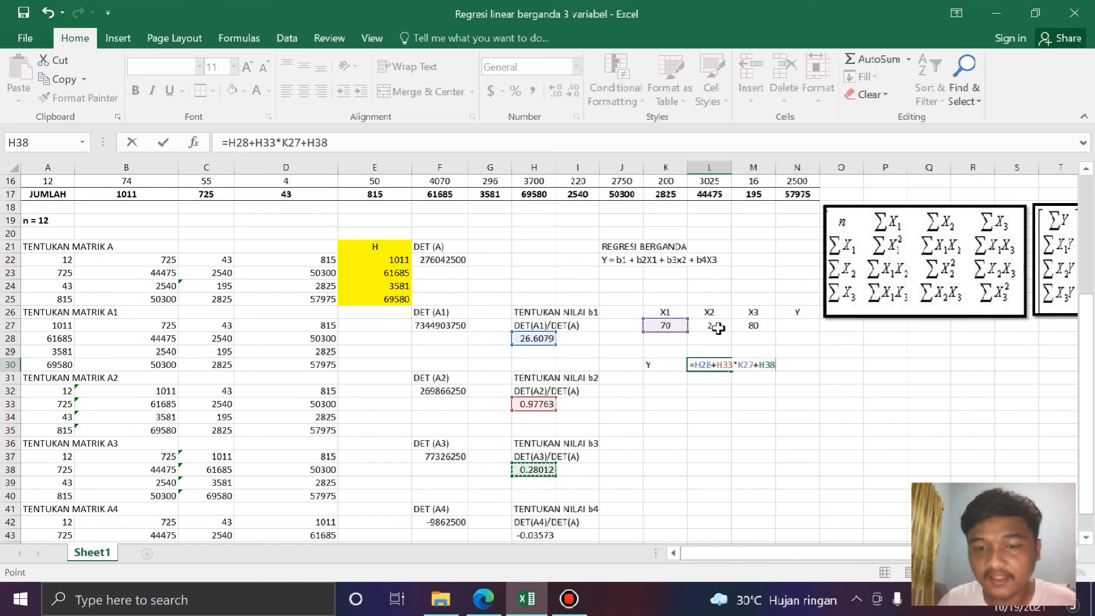
text(*)
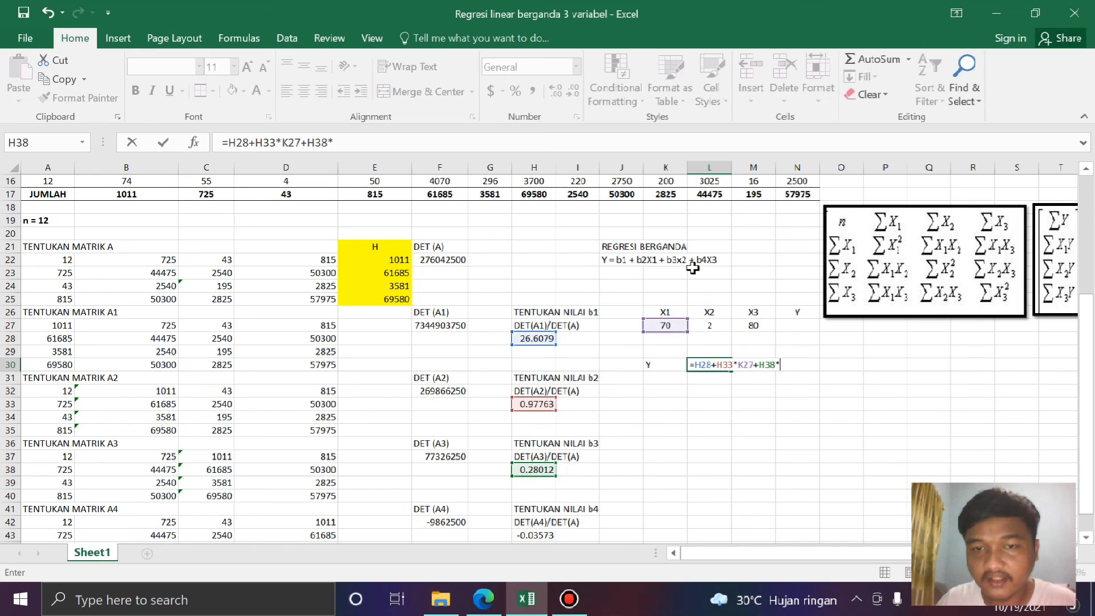
click(713, 323)
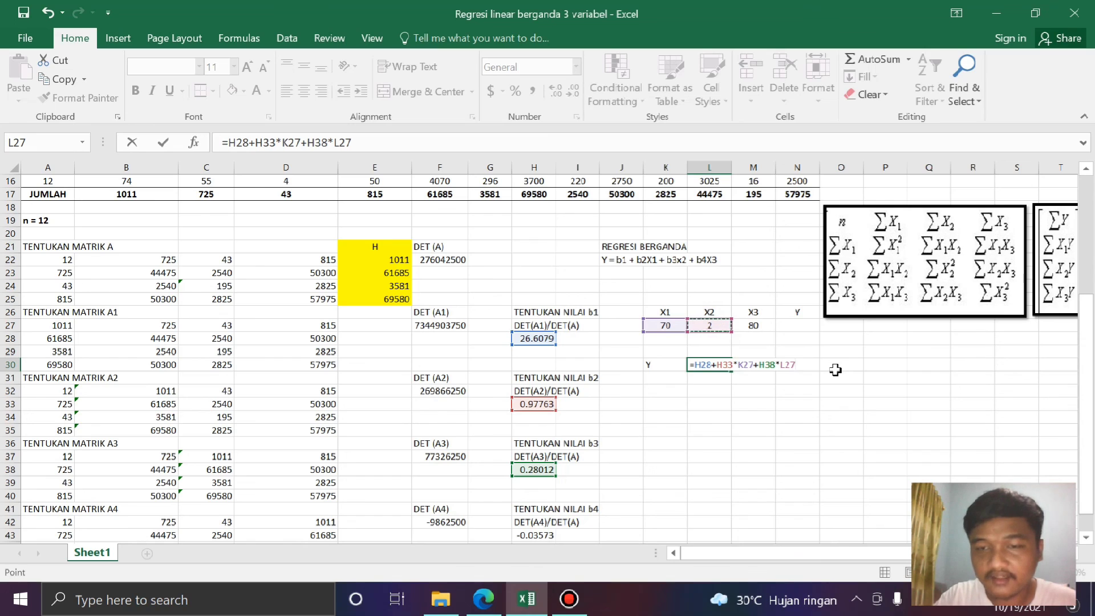
text(+)
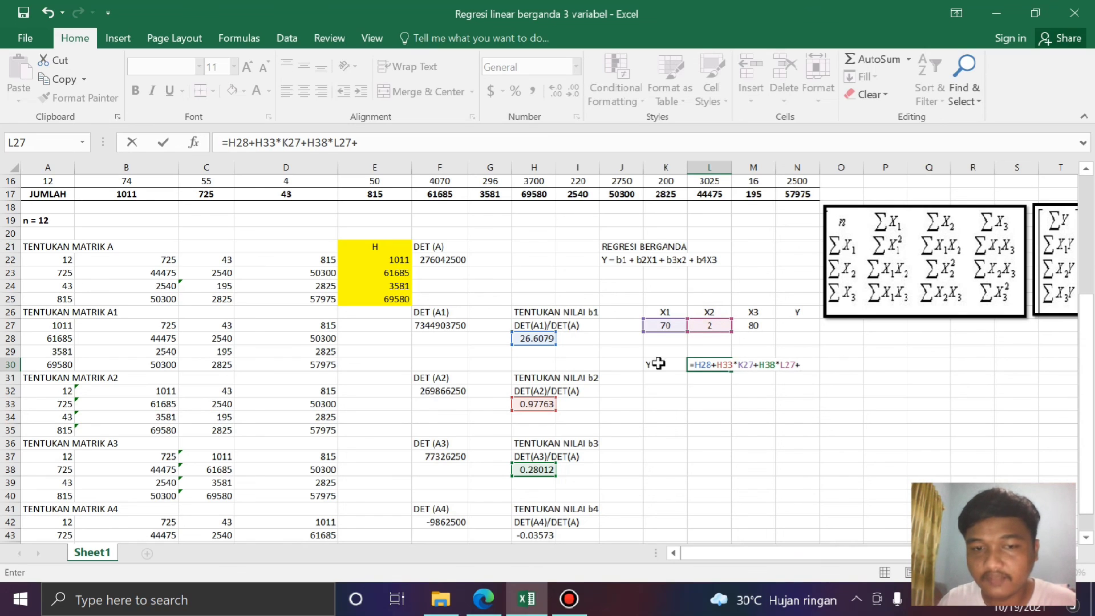
click(538, 535)
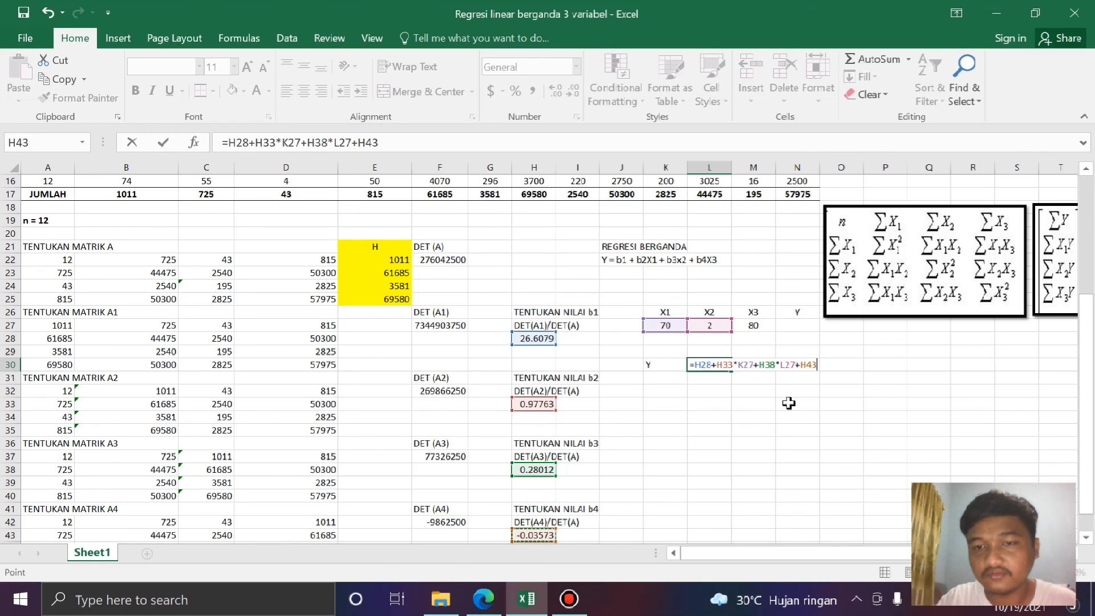
text(*)
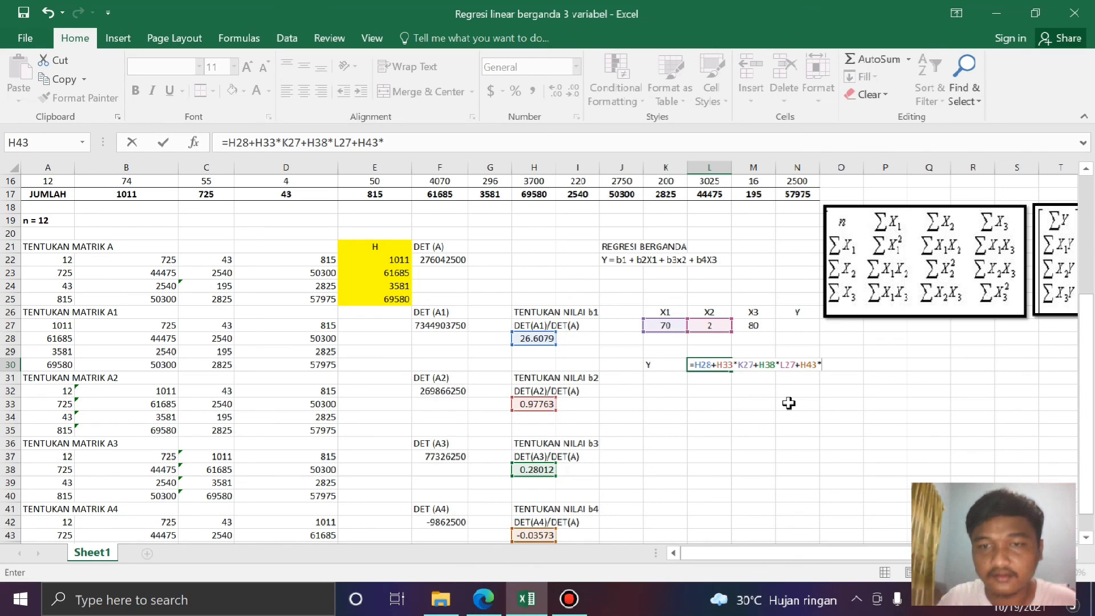
click(755, 330)
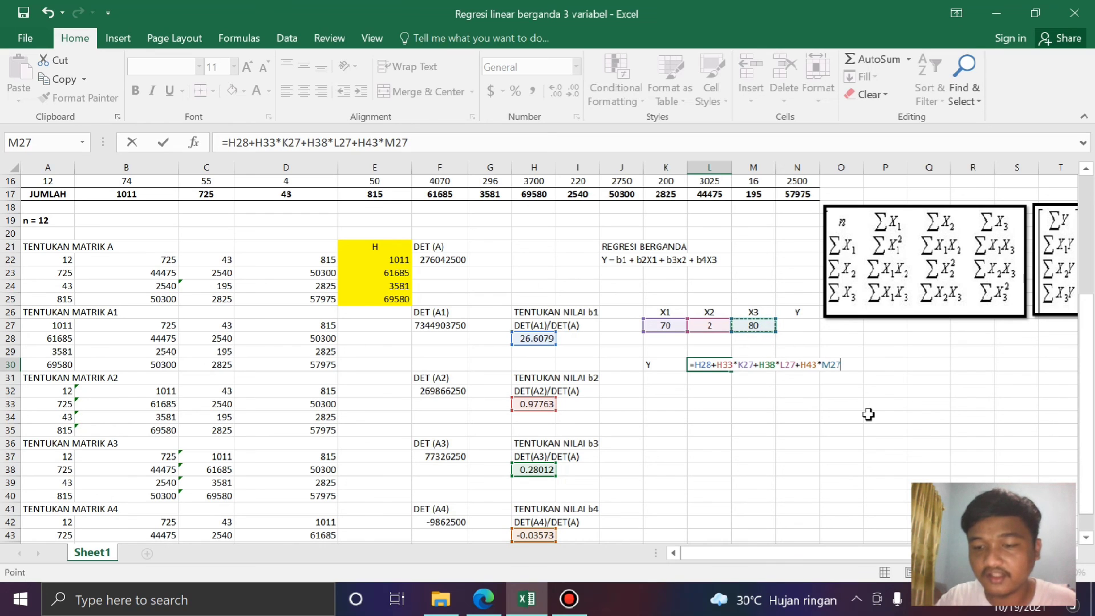
key(Return)
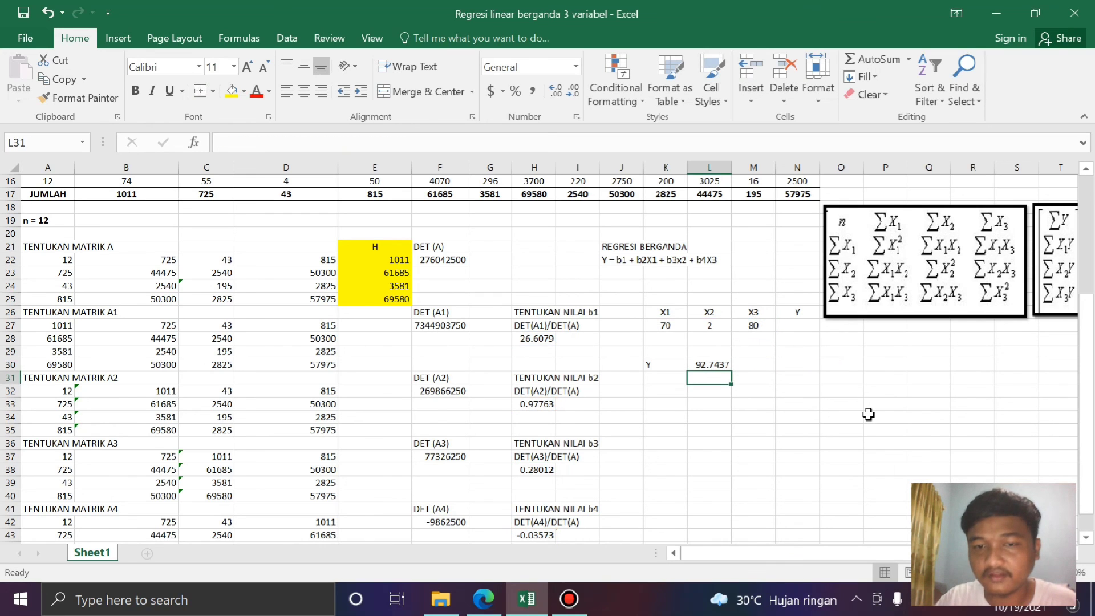
Review the worksheet from the student data table and its totals down to the matrices, coefficients and predicted Y
click(837, 373)
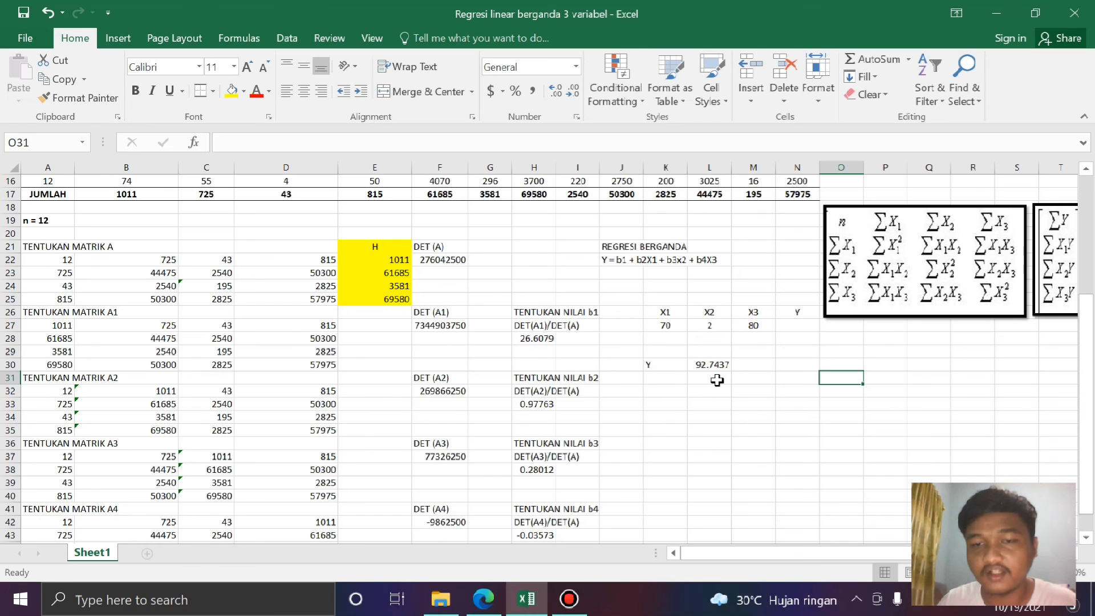
click(750, 378)
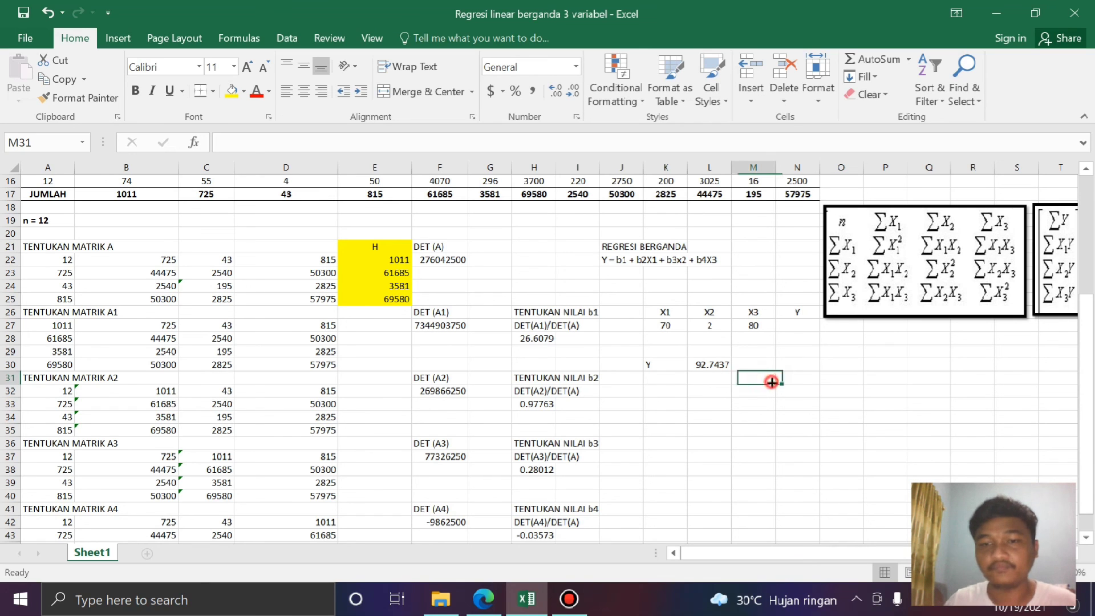
click(778, 405)
scroll(780, 412, up, 4)
scroll(781, 412, up, 1)
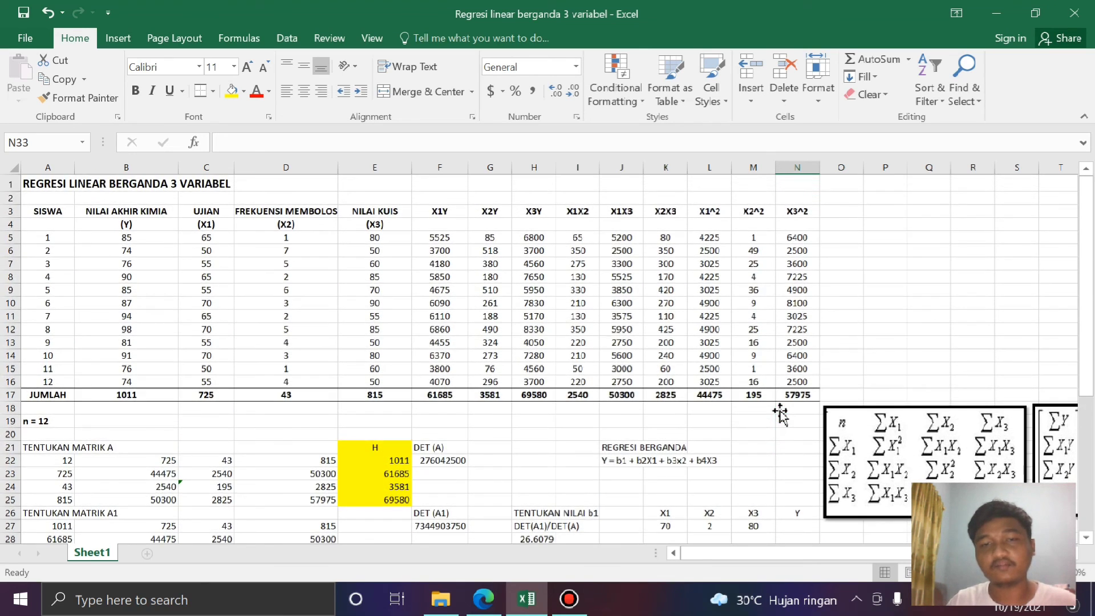
scroll(793, 307, down, 3)
scroll(792, 307, up, 3)
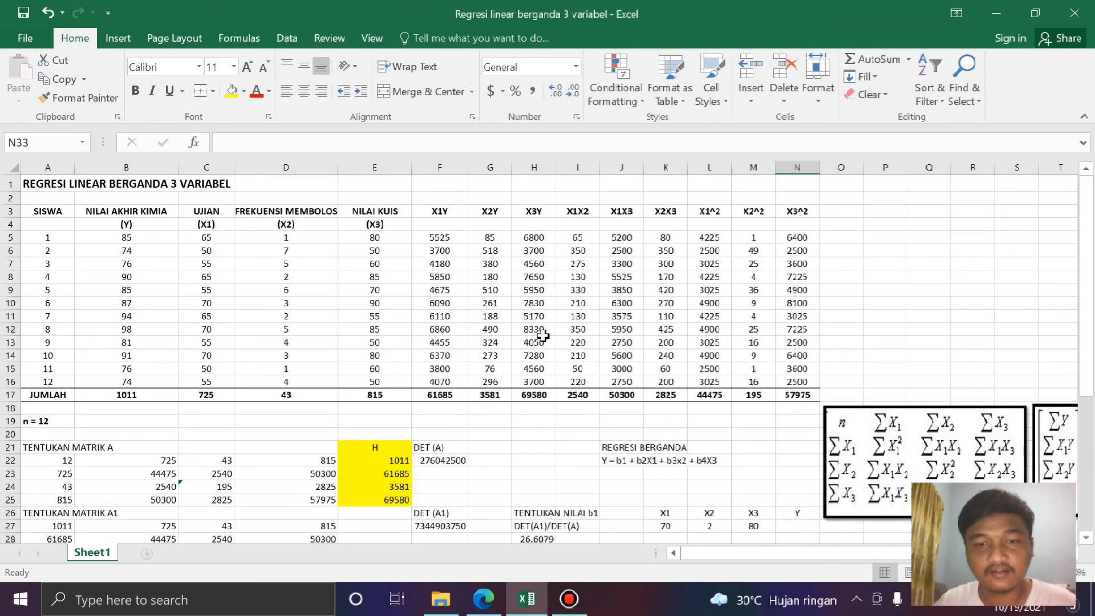
scroll(685, 302, down, 4)
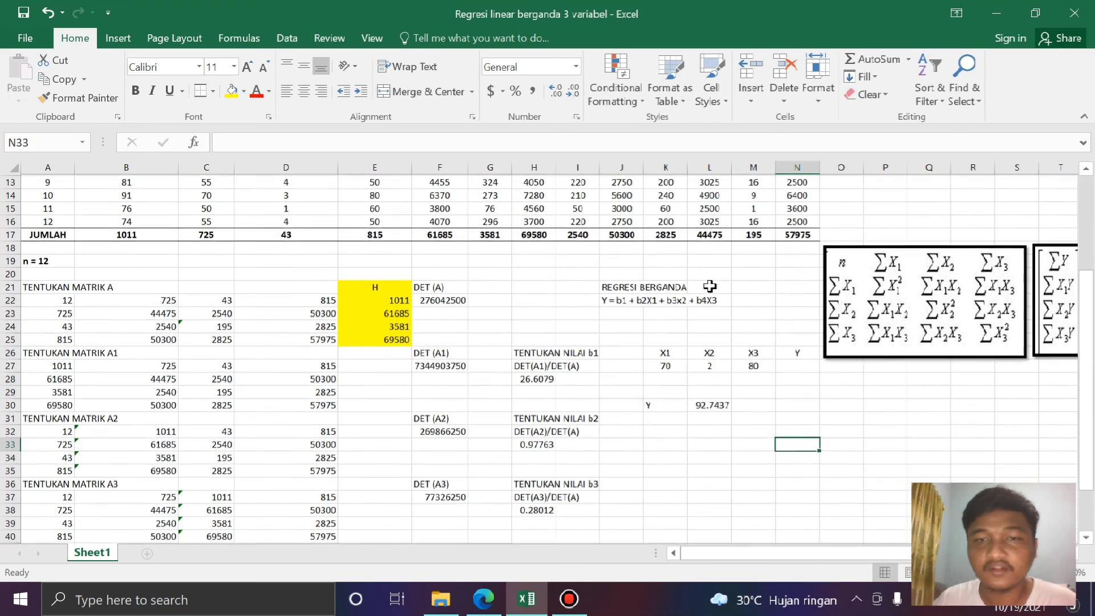
scroll(470, 256, up, 4)
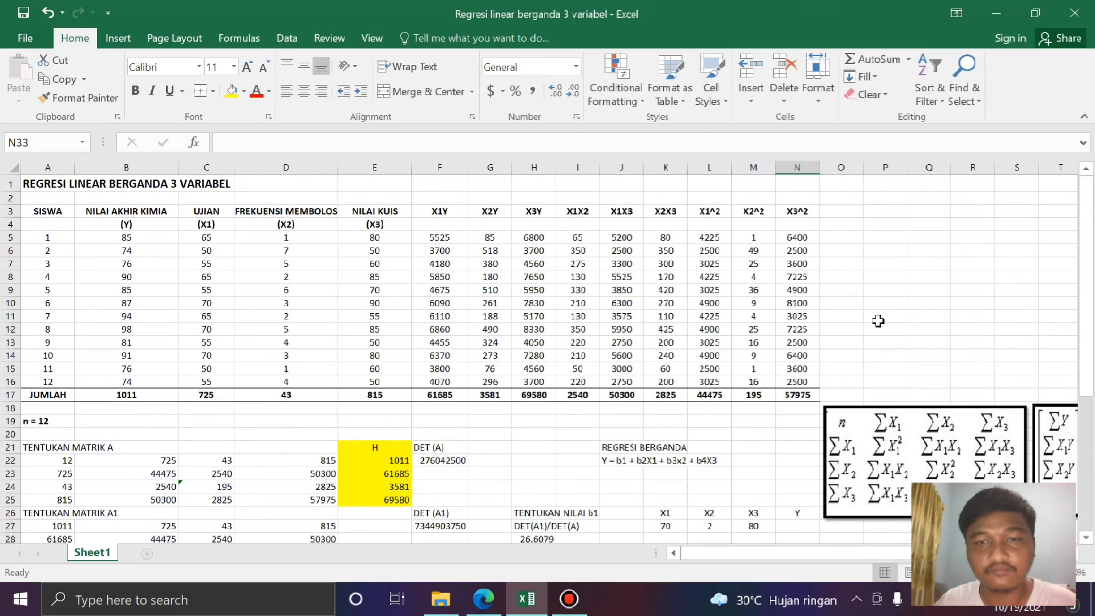
click(938, 292)
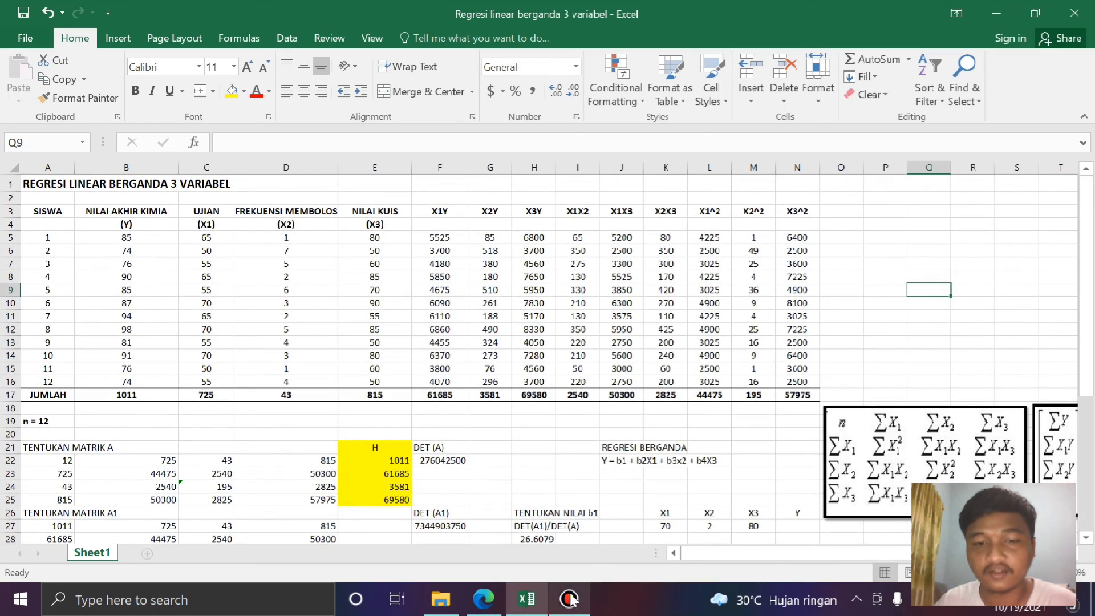